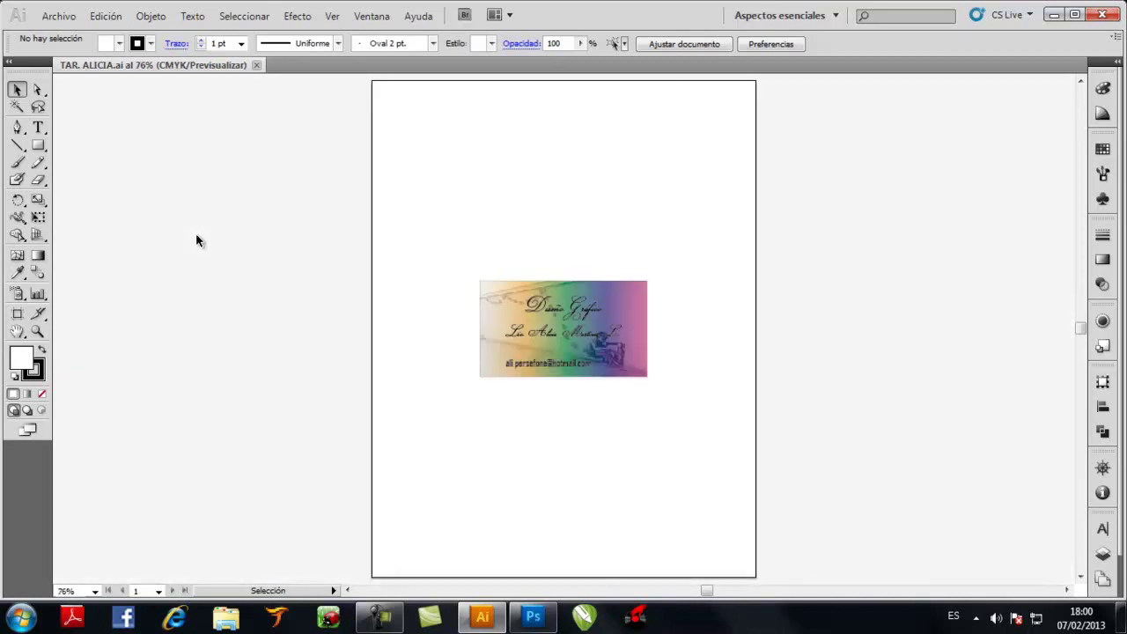
Resize the artboard from letter size to 9,4 × 5,4 cm with the Artboard tool
{"action": "left_click", "coordinate": [548, 306]}
{"action": "left_click", "coordinate": [538, 261]}
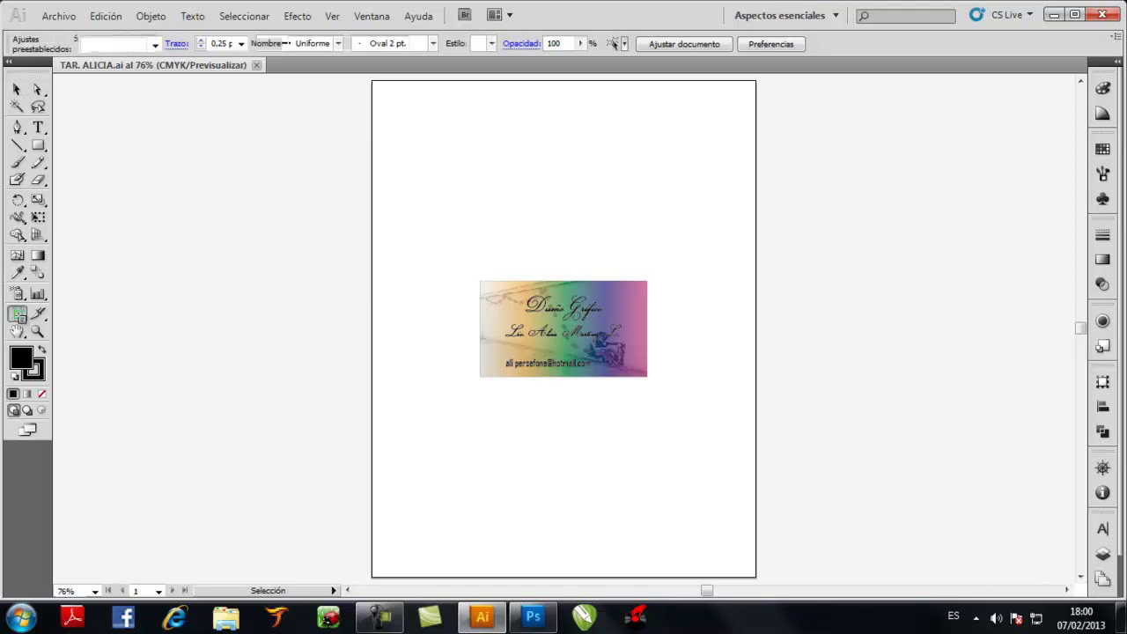
{"action": "left_click", "coordinate": [17, 314]}
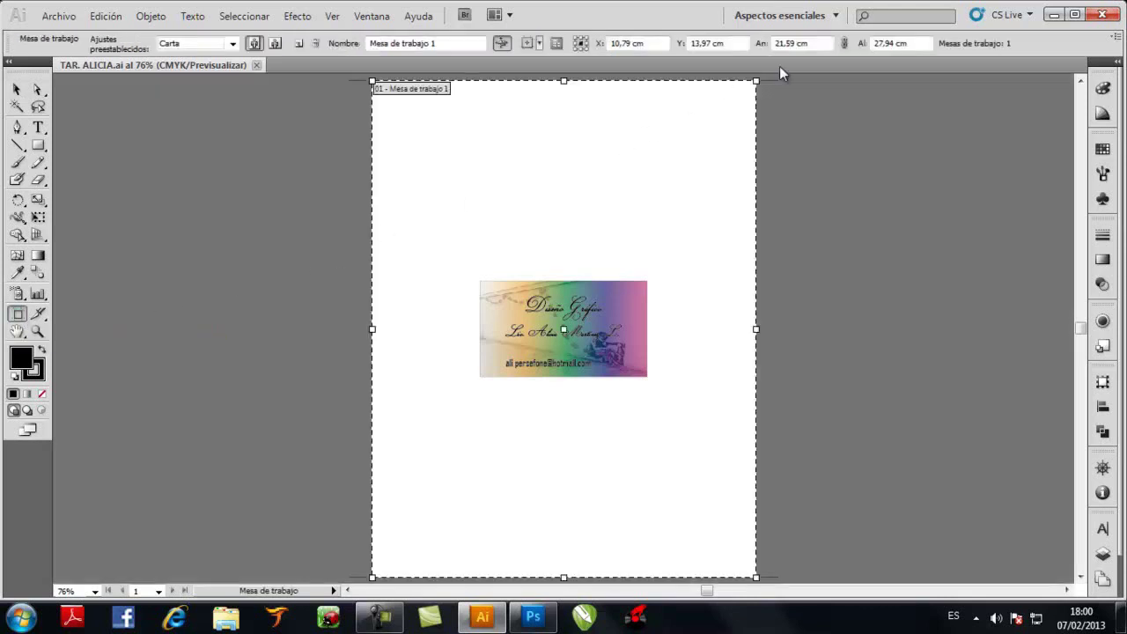
{"action": "left_click", "coordinate": [825, 43]}
{"action": "type", "text": "9,4"}
{"action": "key", "text": "Tab"}
{"action": "type", "text": "5,4"}
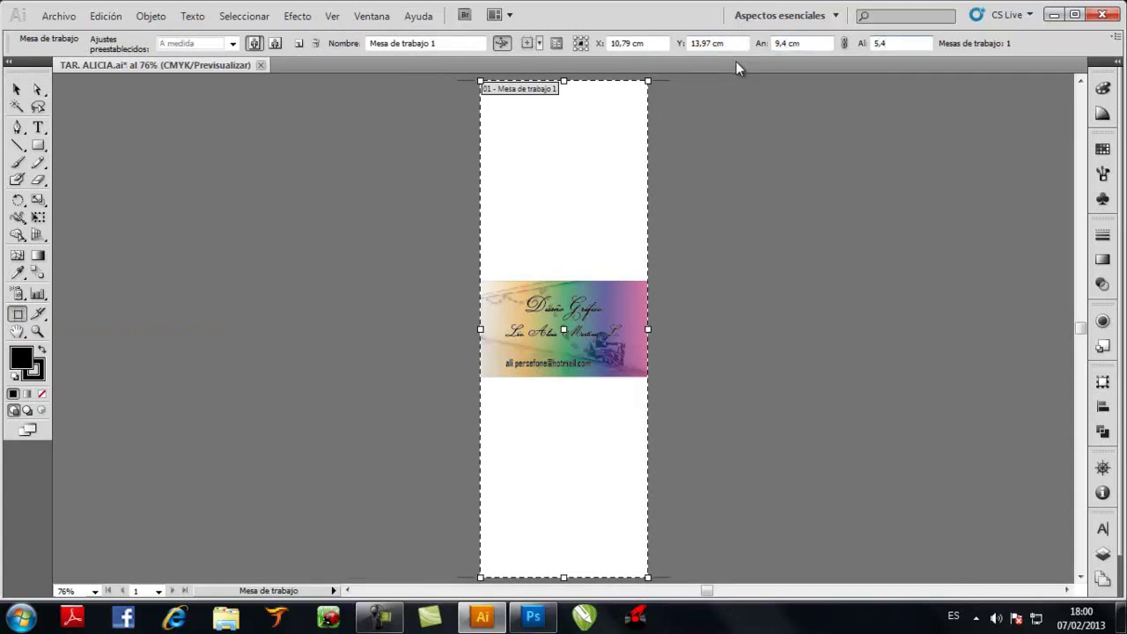
{"action": "key", "text": "Return"}
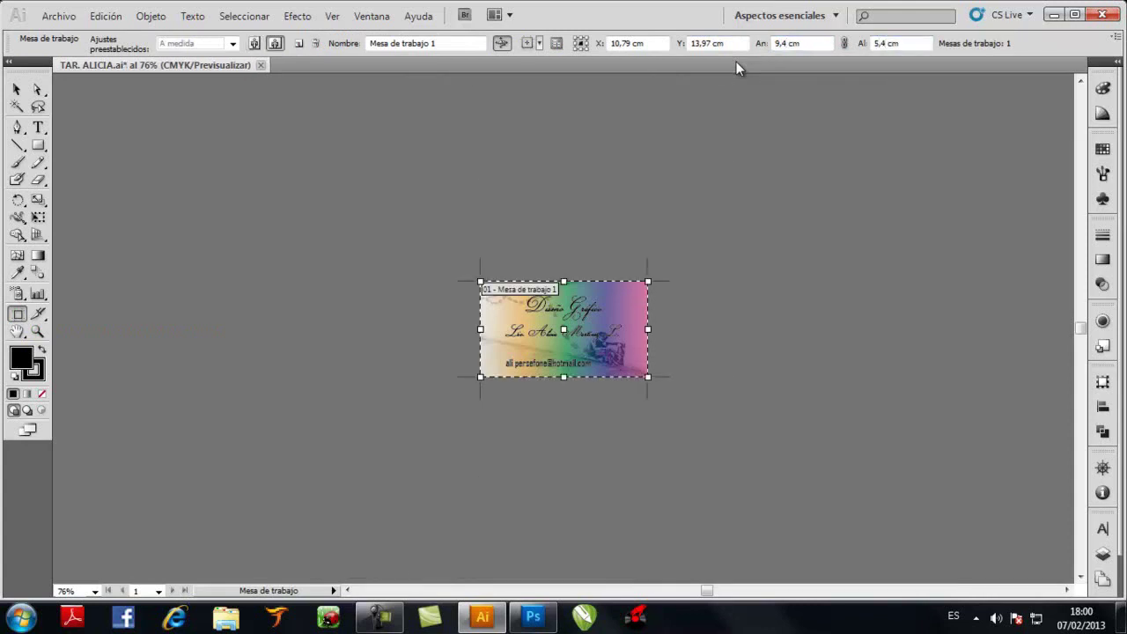
{"action": "left_click", "coordinate": [16, 90]}
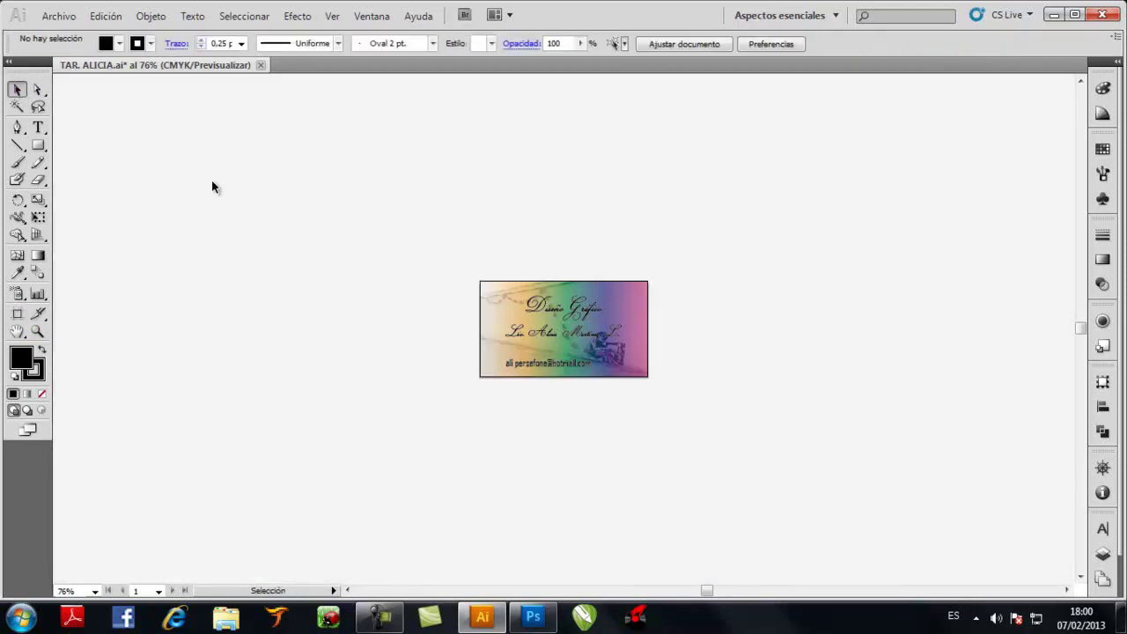
Set the gradient background rectangle to 9 cm wide and 5 cm high in Transformar
{"action": "key", "text": "ctrl+0"}
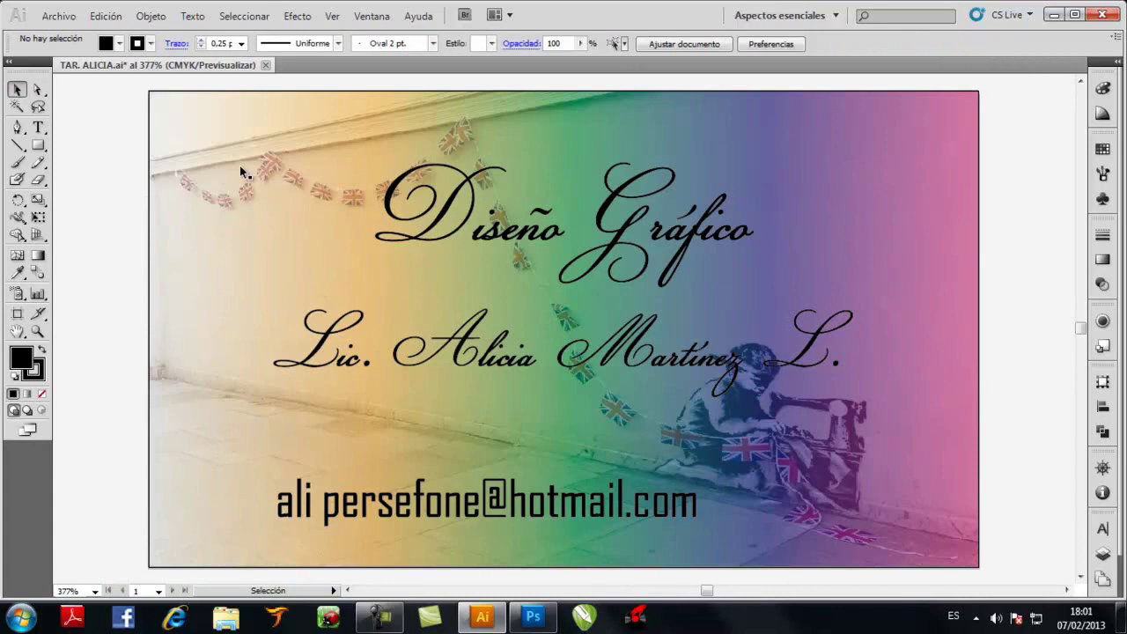
{"action": "left_click", "coordinate": [764, 108]}
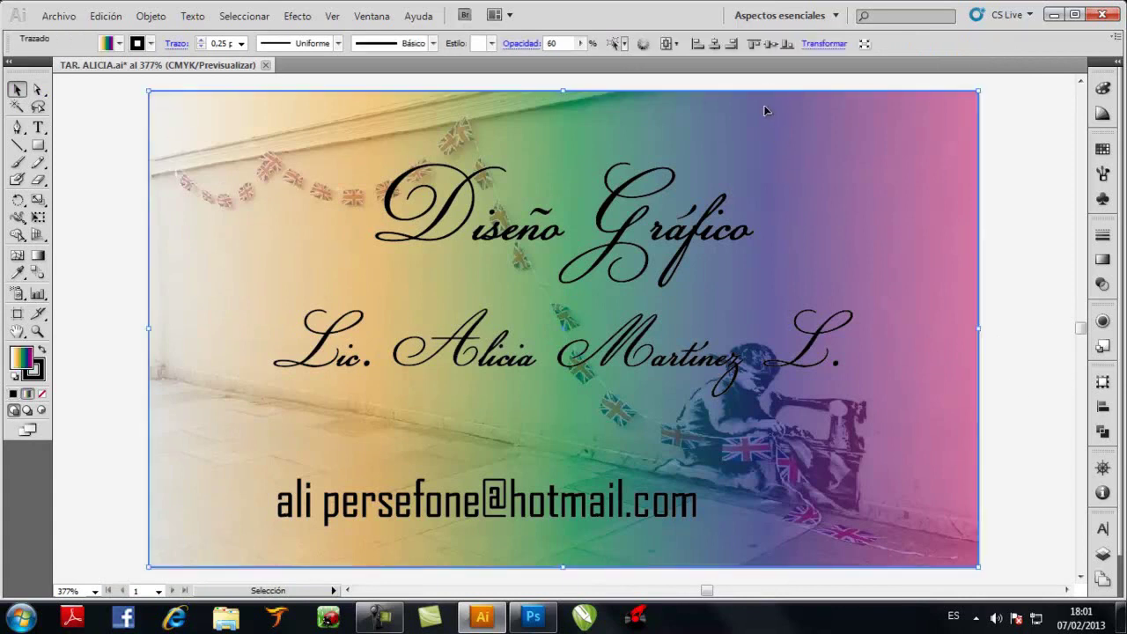
{"action": "left_click", "coordinate": [832, 51]}
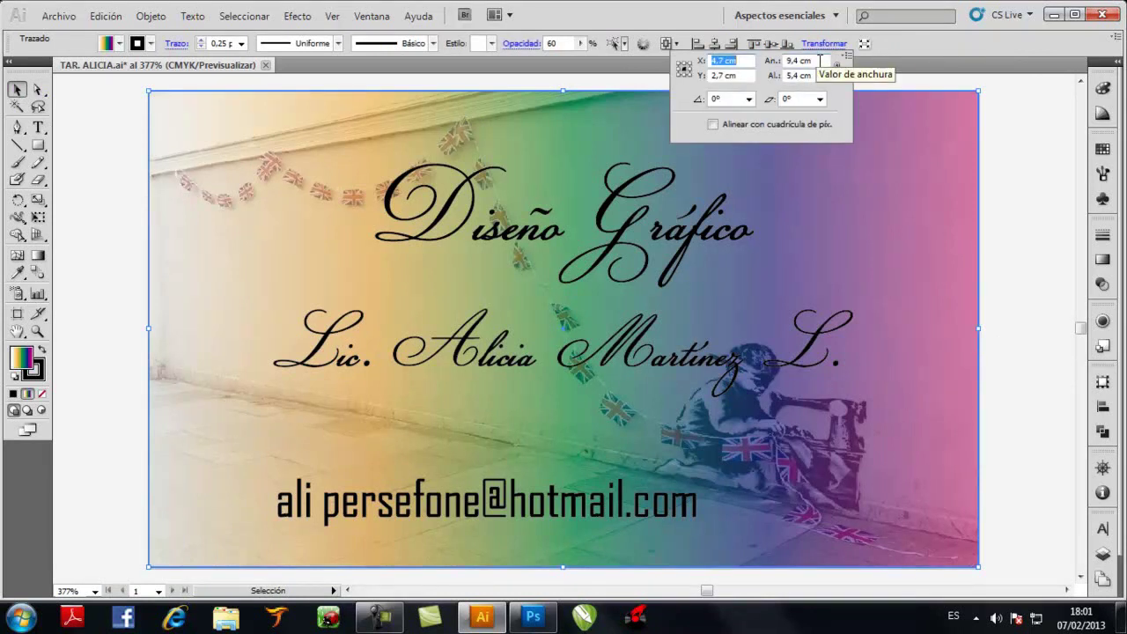
{"action": "left_click", "coordinate": [819, 60]}
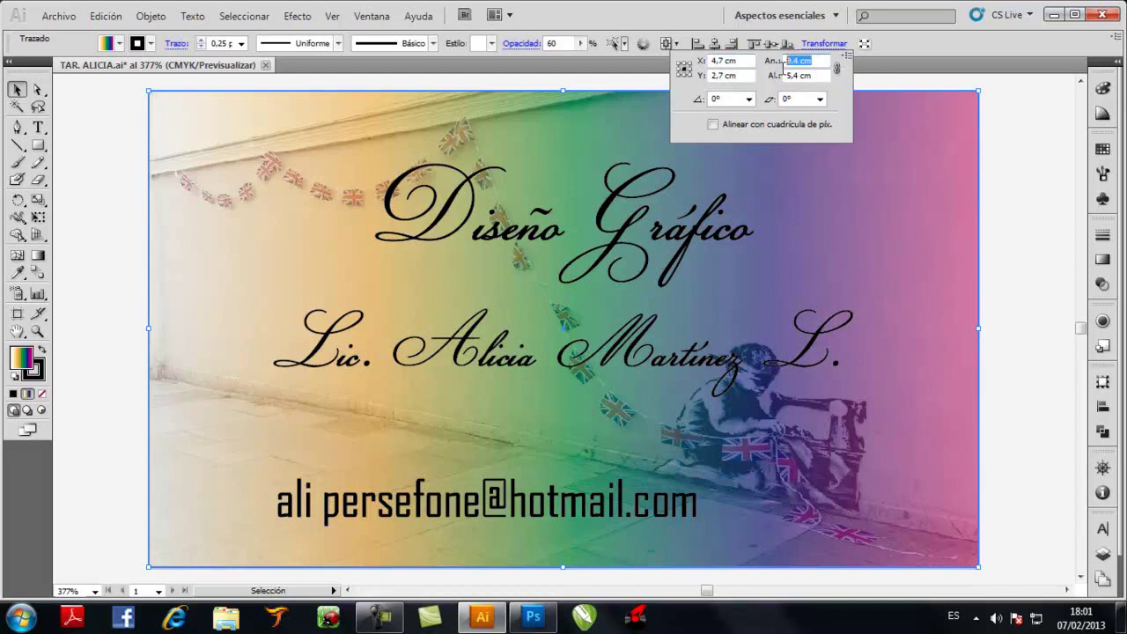
{"action": "type", "text": "9"}
{"action": "key", "text": "Return"}
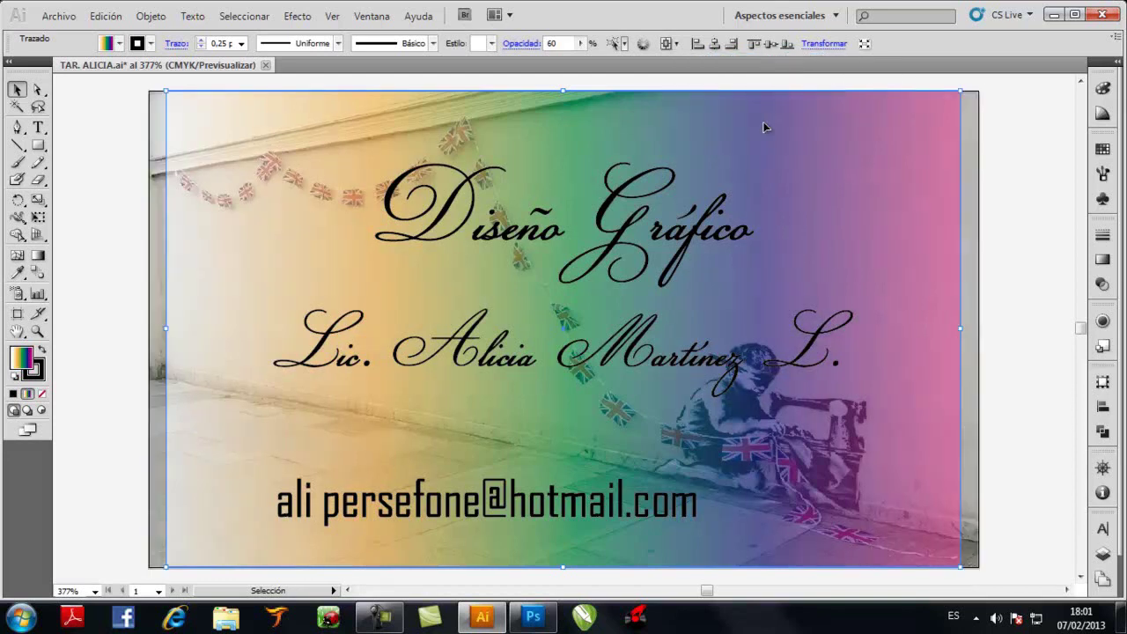
{"action": "left_click", "coordinate": [823, 44]}
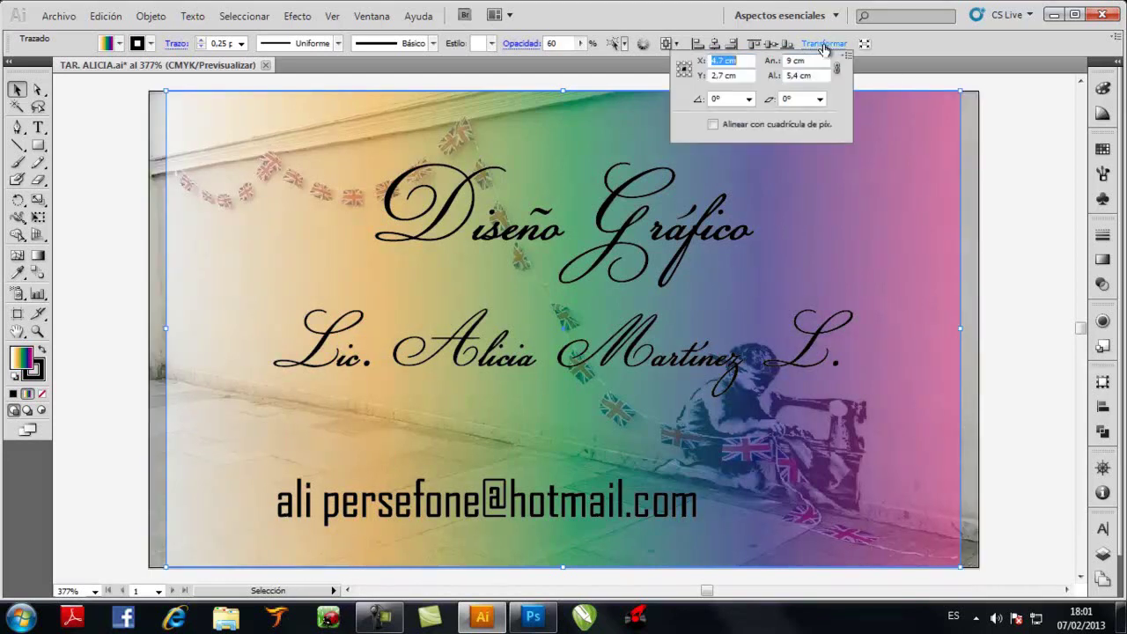
{"action": "left_click", "coordinate": [791, 75]}
{"action": "type", "text": "5"}
{"action": "key", "text": "Return"}
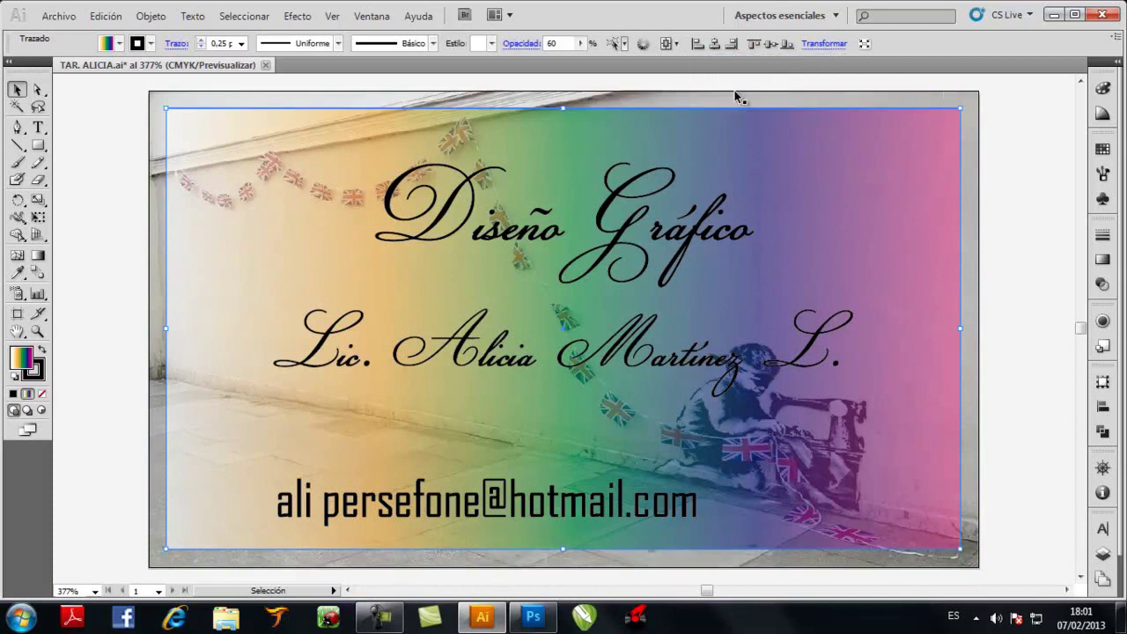
Check the size and position of the placed photo behind the gradient
{"action": "left_click", "coordinate": [115, 196]}
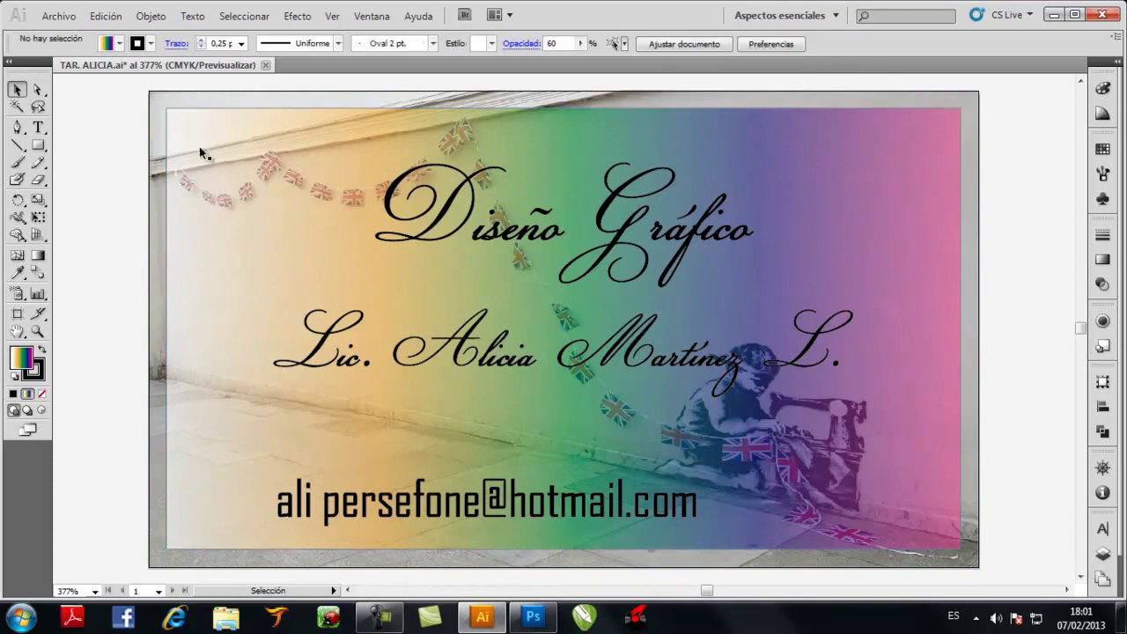
{"action": "left_click", "coordinate": [238, 98]}
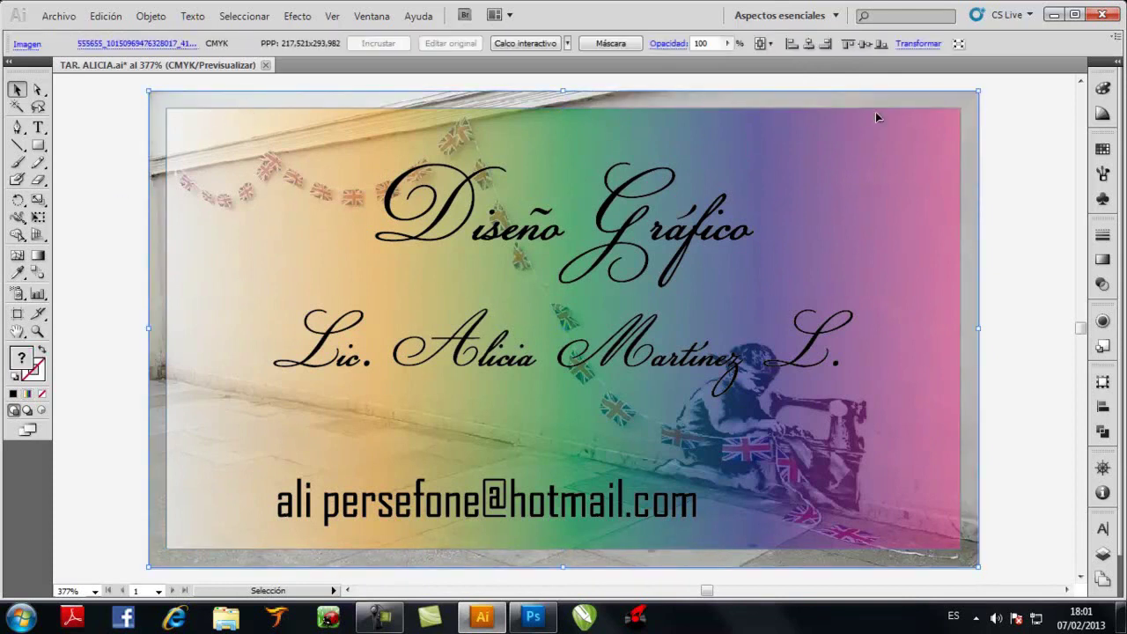
{"action": "left_click", "coordinate": [916, 44]}
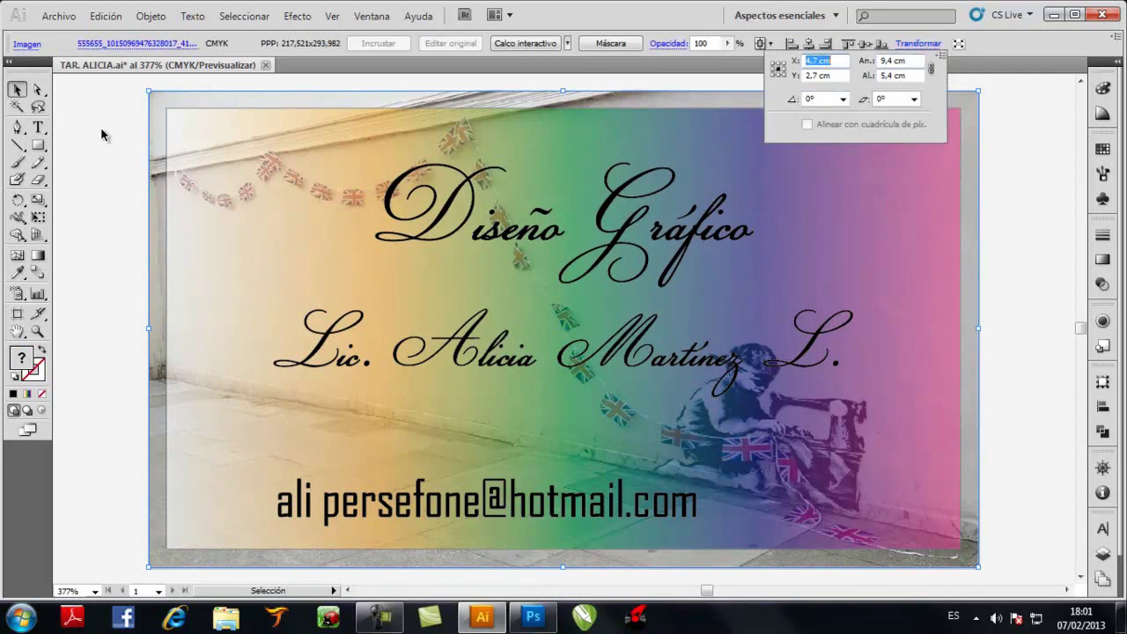
{"action": "key", "text": "Escape"}
{"action": "left_click", "coordinate": [69, 151]}
Draw a rectangle with no fill and a black 0,25 pt outline
{"action": "key", "text": "m"}
{"action": "mouse_move", "coordinate": [123, 151]}
{"action": "left_mouse_down"}
{"action": "mouse_move", "coordinate": [295, 350]}
{"action": "mouse_move", "coordinate": [625, 350]}
{"action": "left_mouse_up"}
{"action": "key", "text": "v"}
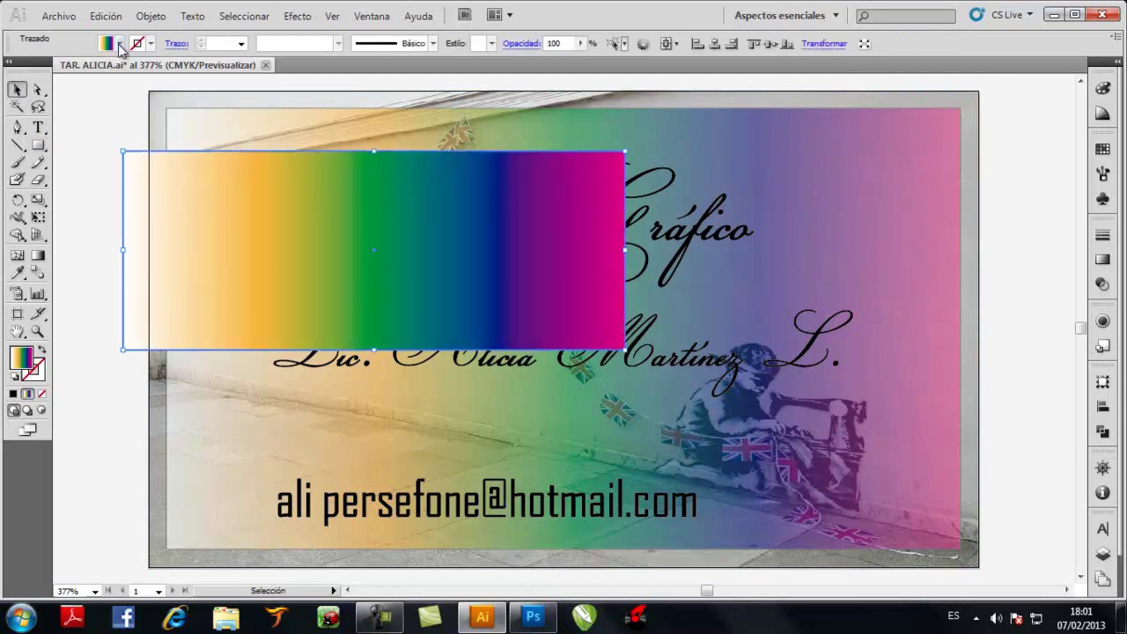
{"action": "left_click", "coordinate": [119, 43]}
{"action": "left_click", "coordinate": [5, 59]}
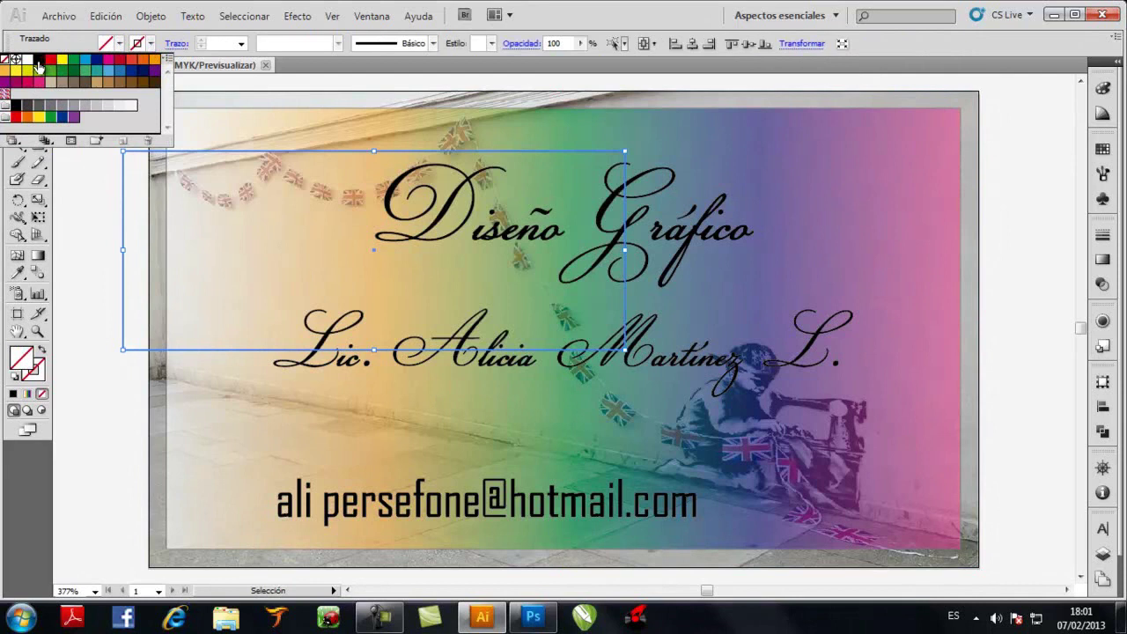
{"action": "left_click", "coordinate": [39, 59]}
{"action": "left_click", "coordinate": [240, 43]}
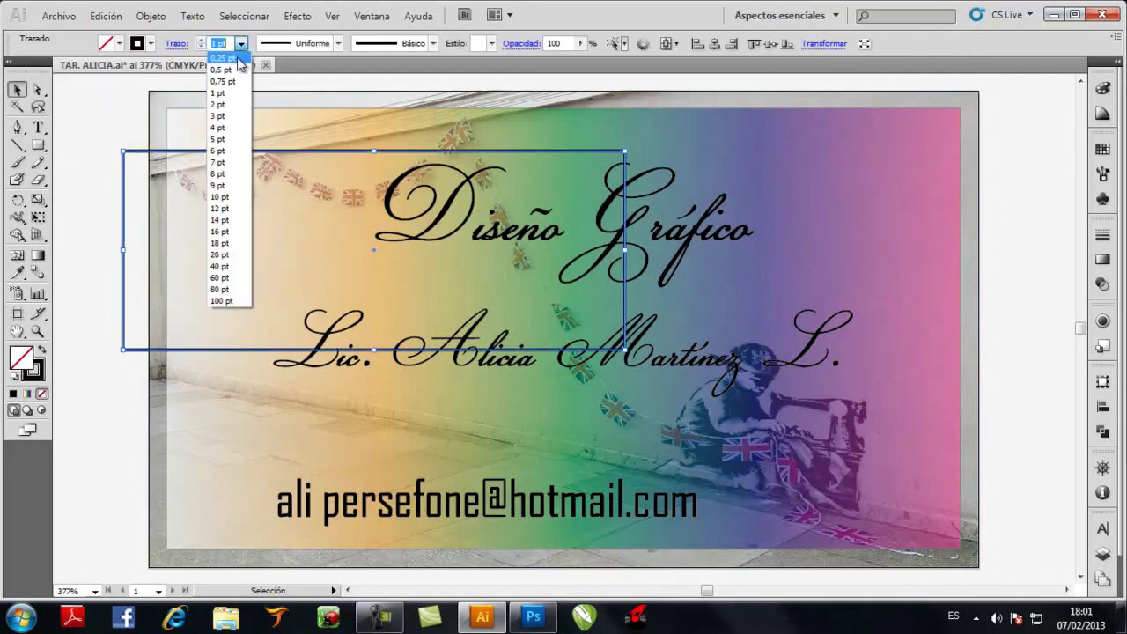
{"action": "left_click", "coordinate": [222, 58]}
Size the outline rectangle to 8.6 × 4.6 cm and centre it on the card
{"action": "left_click", "coordinate": [821, 44]}
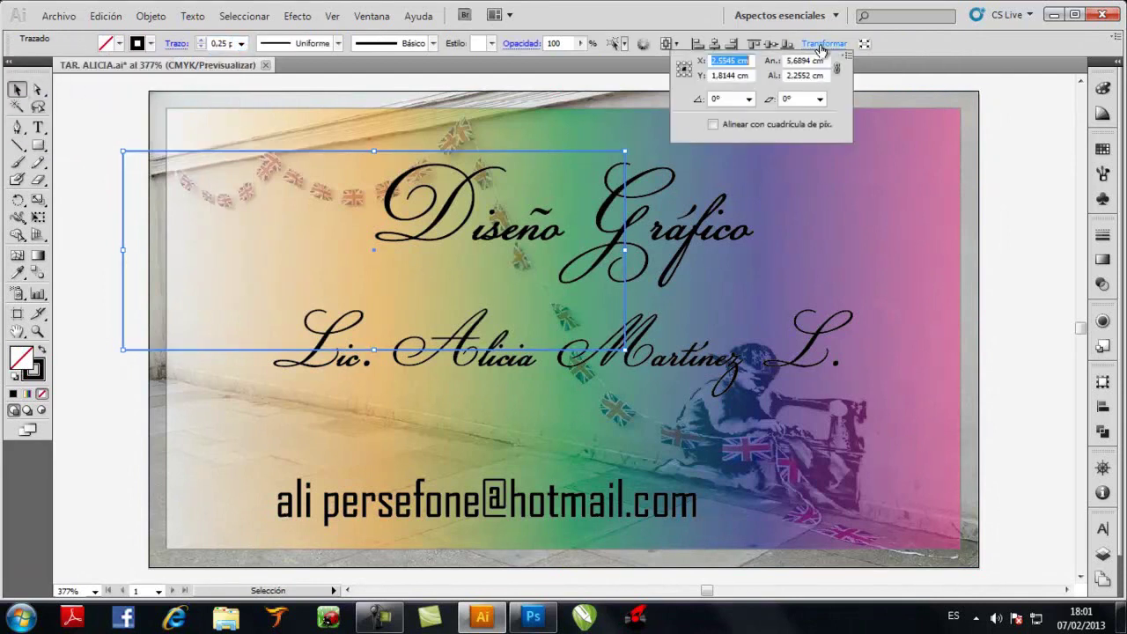
{"action": "left_click", "coordinate": [803, 60]}
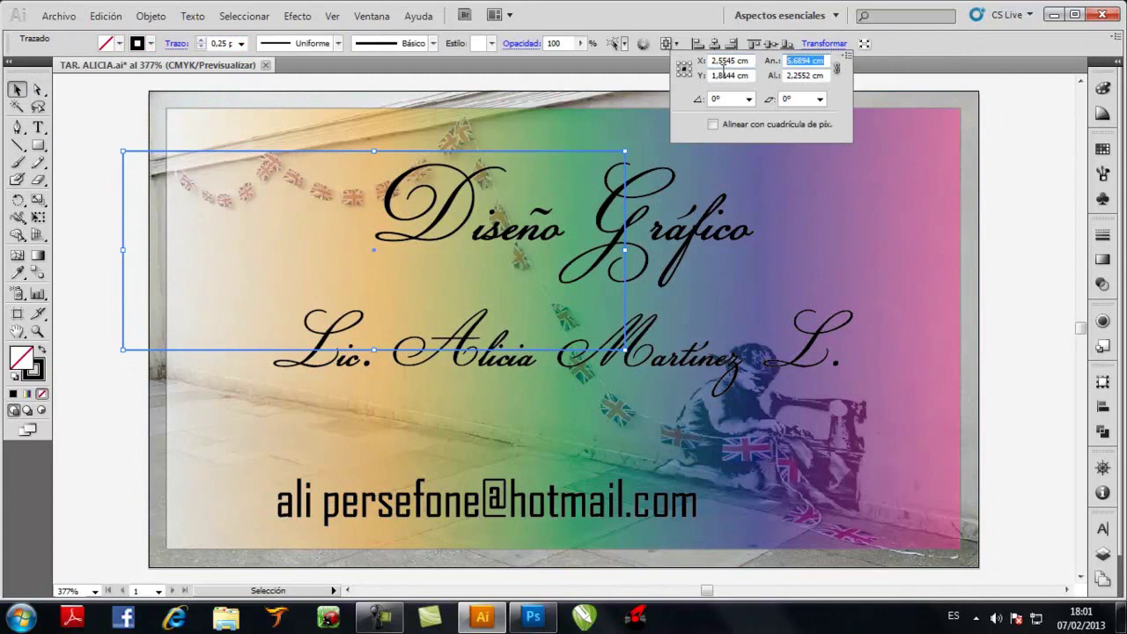
{"action": "type", "text": "8.6"}
{"action": "key", "text": "Tab"}
{"action": "type", "text": "4.6"}
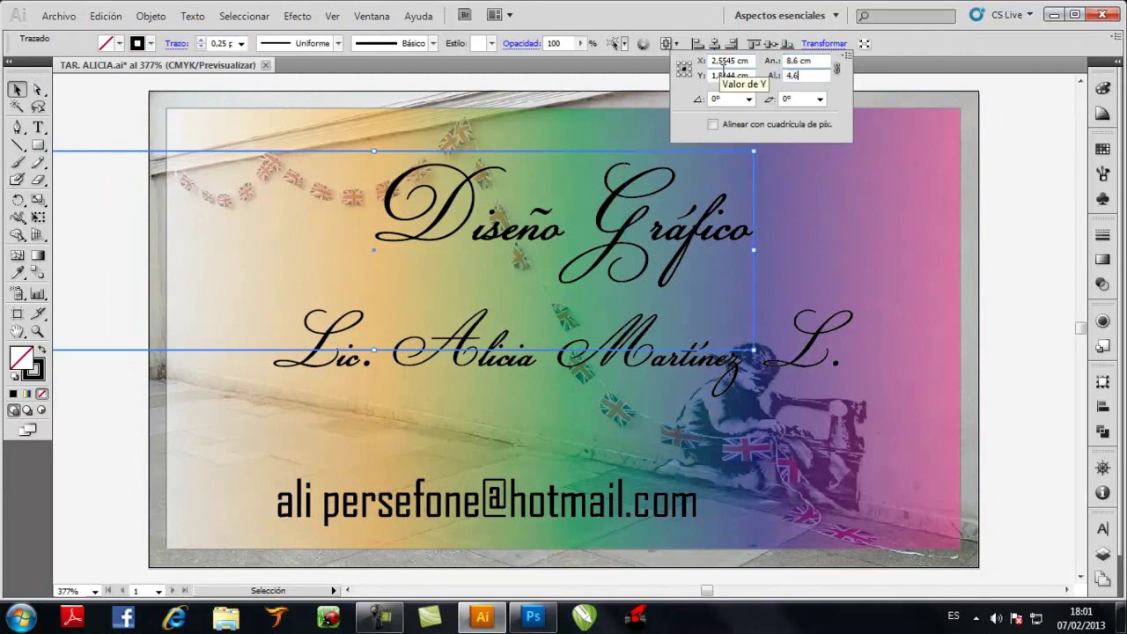
{"action": "key", "text": "Return"}
{"action": "left_click", "coordinate": [714, 46]}
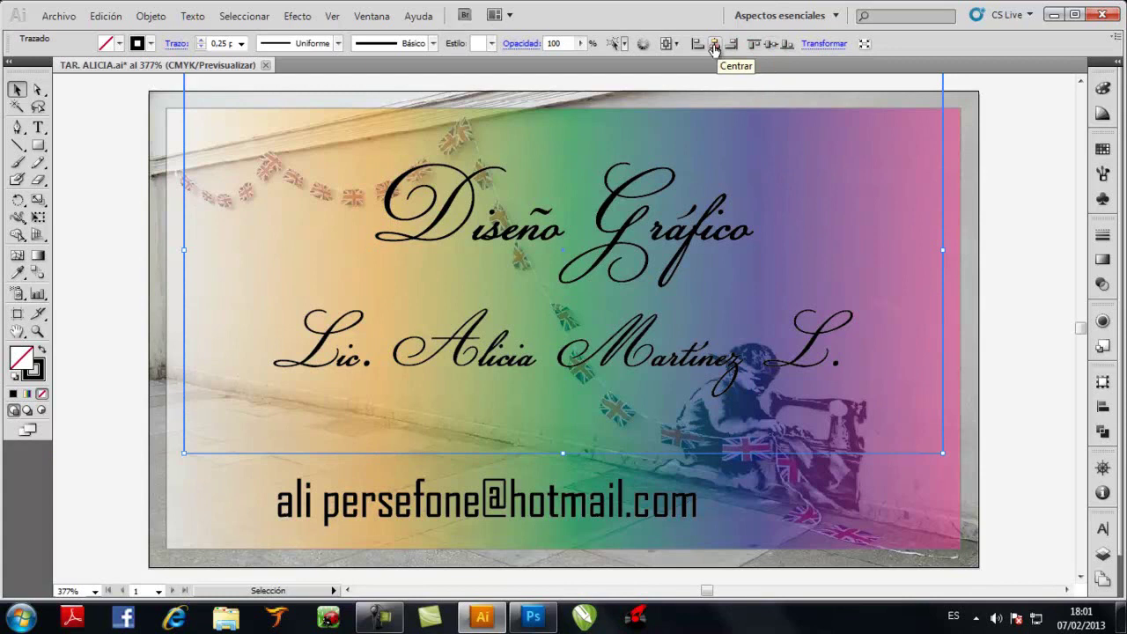
{"action": "left_click", "coordinate": [768, 46]}
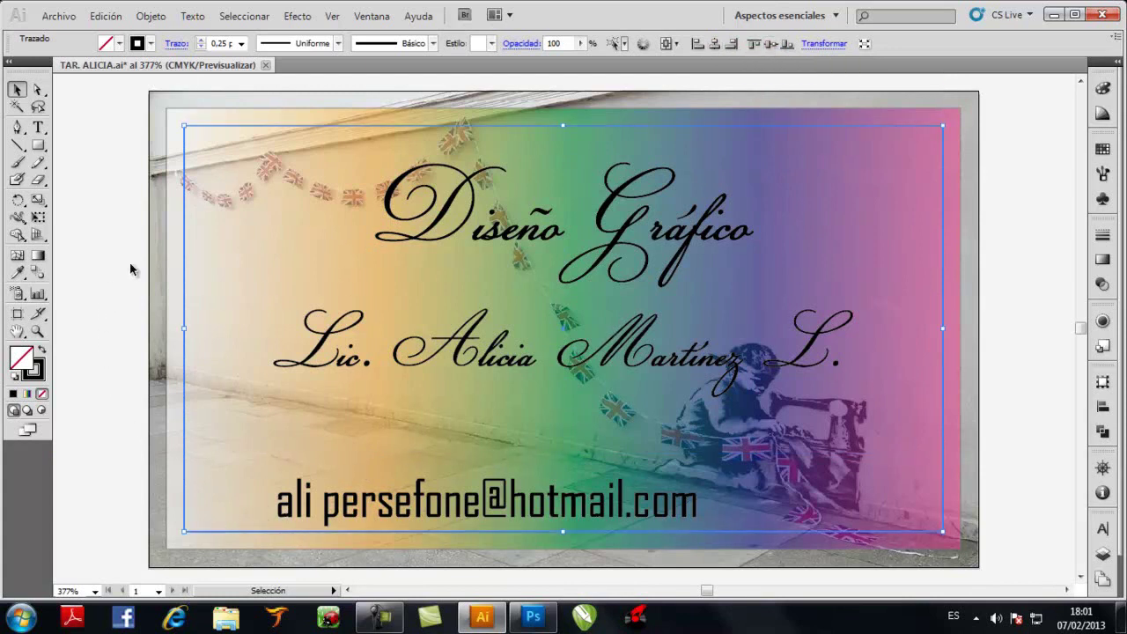
Enlarge the outline rectangle to 9 × 5 cm, then to 9,4 × 5,4 cm
{"action": "left_click", "coordinate": [824, 43]}
{"action": "type", "text": "9"}
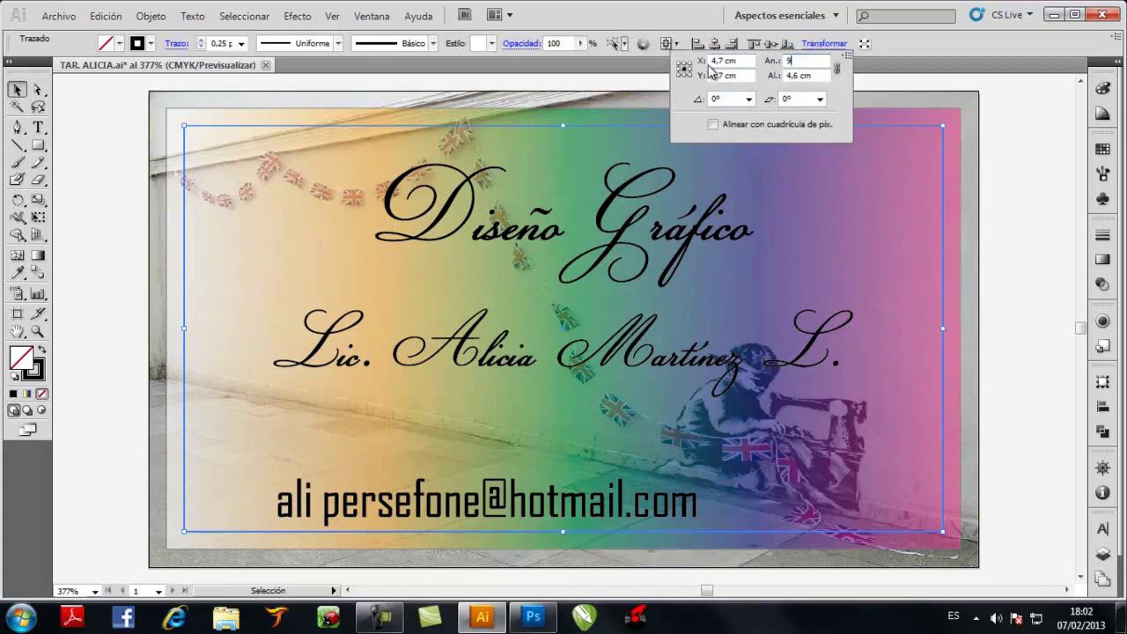
{"action": "key", "text": "Tab"}
{"action": "type", "text": "5"}
{"action": "key", "text": "Tab"}
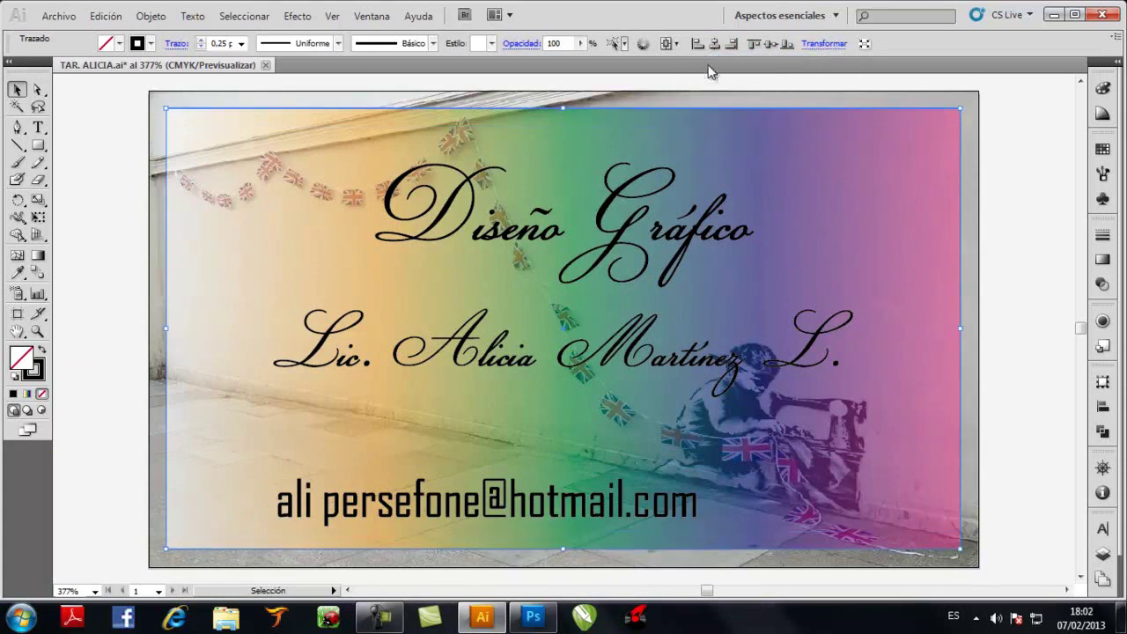
{"action": "double_click", "coordinate": [809, 60]}
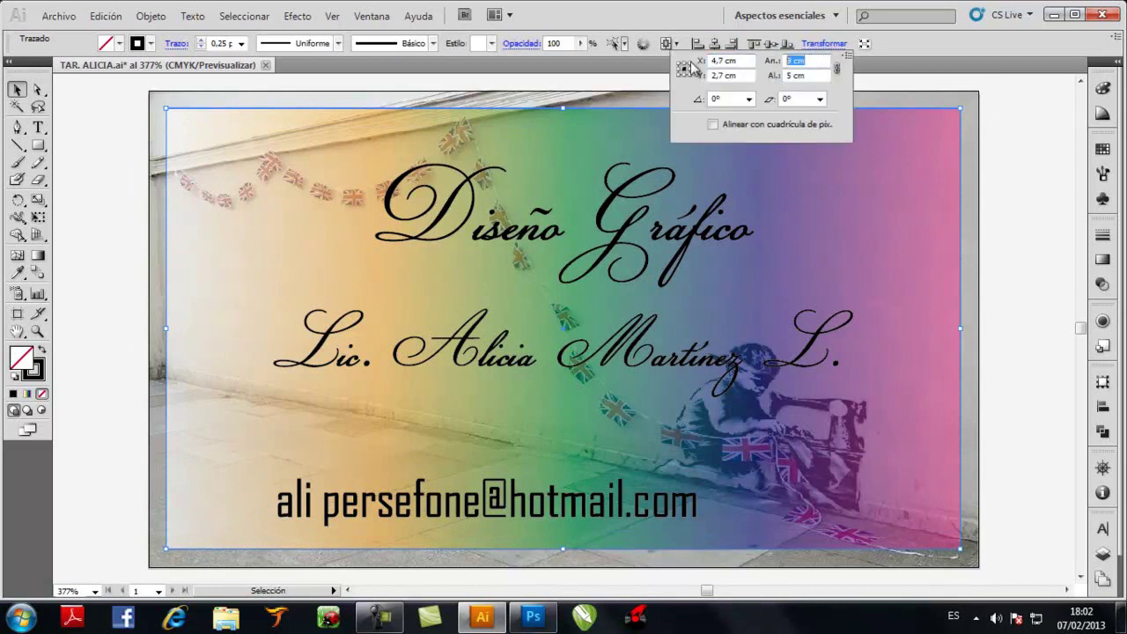
{"action": "type", "text": "9,4"}
{"action": "key", "text": "Tab"}
{"action": "type", "text": "5,4"}
{"action": "key", "text": "Return"}
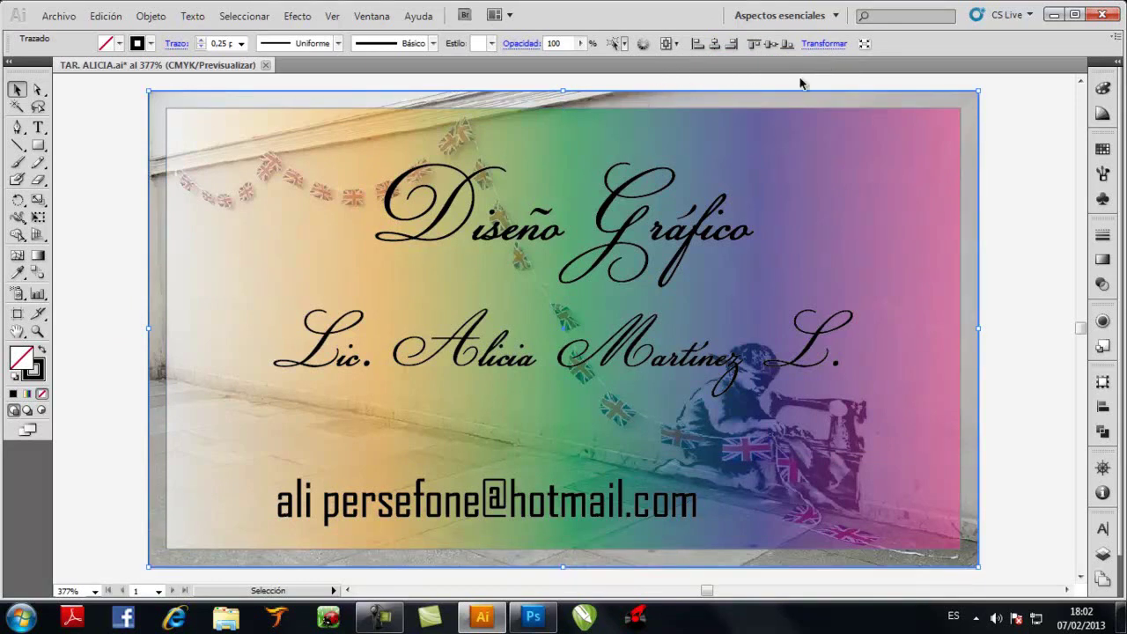
Set the gradient background rectangle's width to 9,4 cm so it spans the card
{"action": "left_click", "coordinate": [771, 92]}
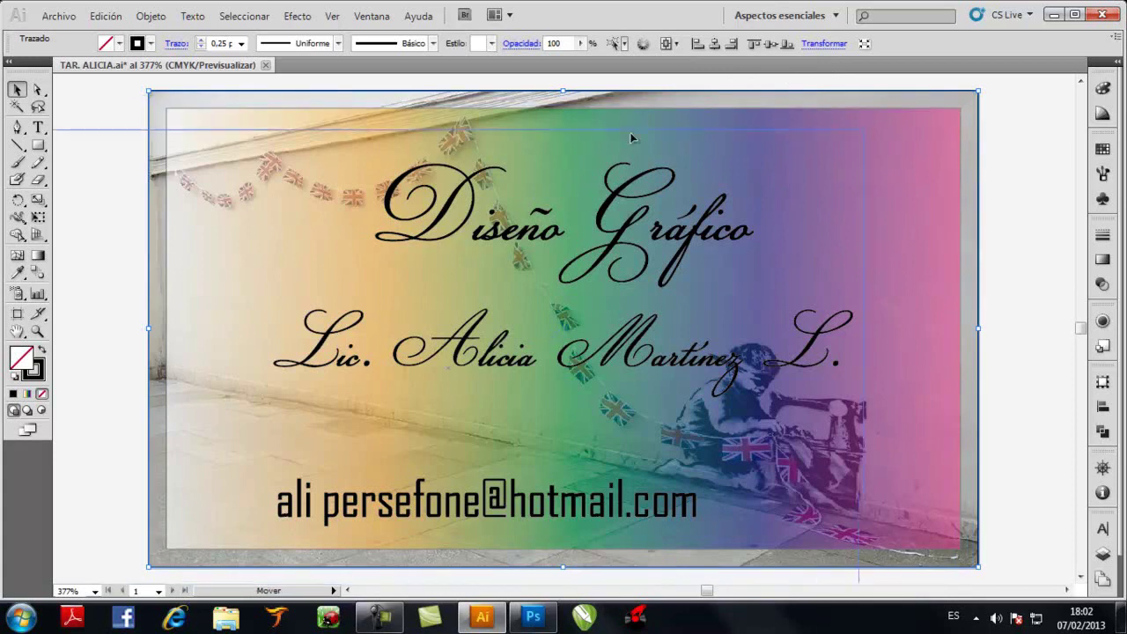
{"action": "left_click", "coordinate": [585, 150]}
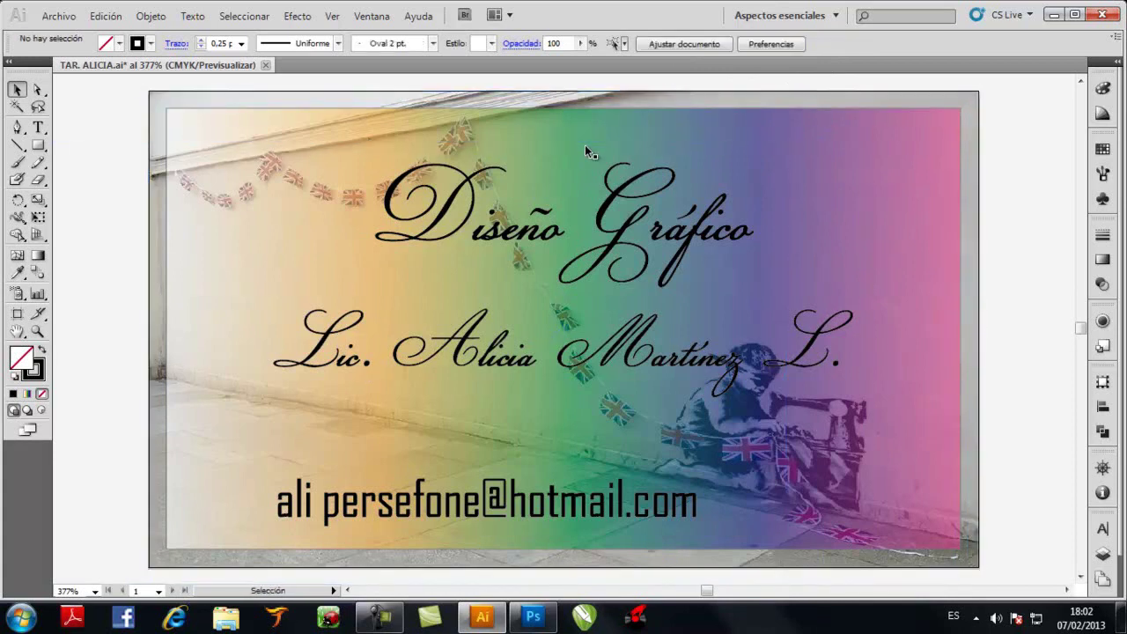
{"action": "left_click", "coordinate": [224, 153]}
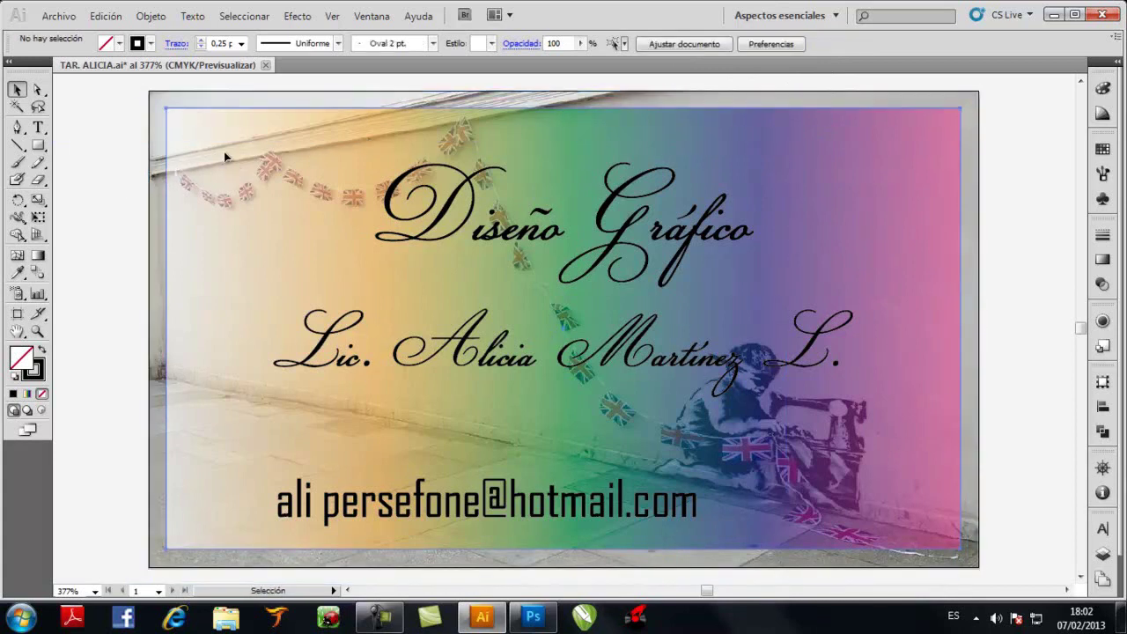
{"action": "left_click", "coordinate": [824, 43]}
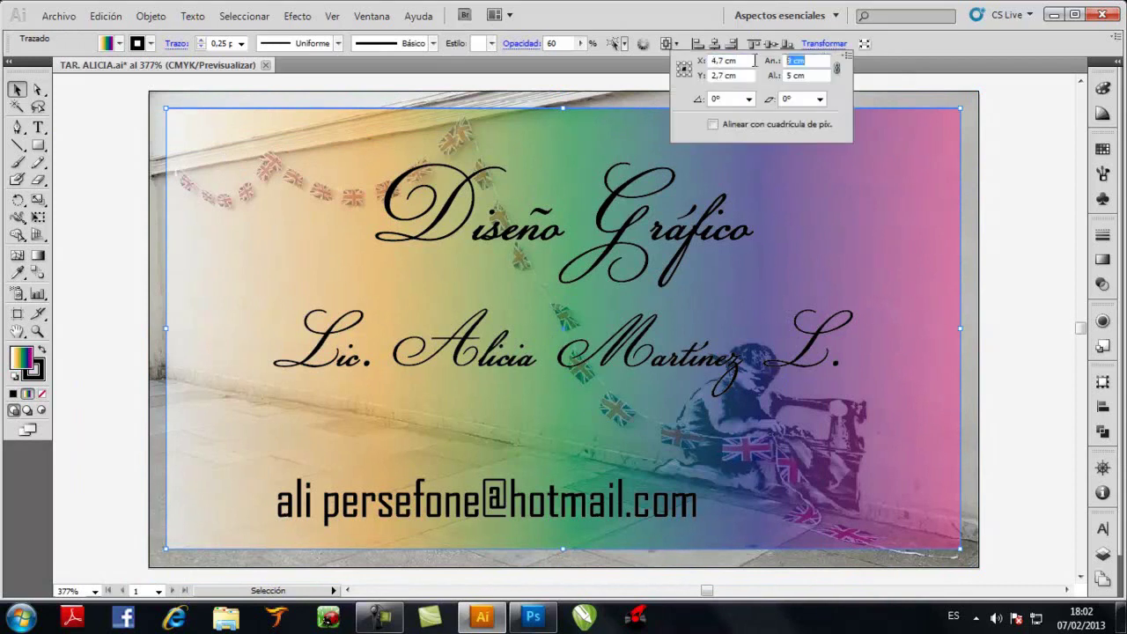
{"action": "type", "text": "9,4"}
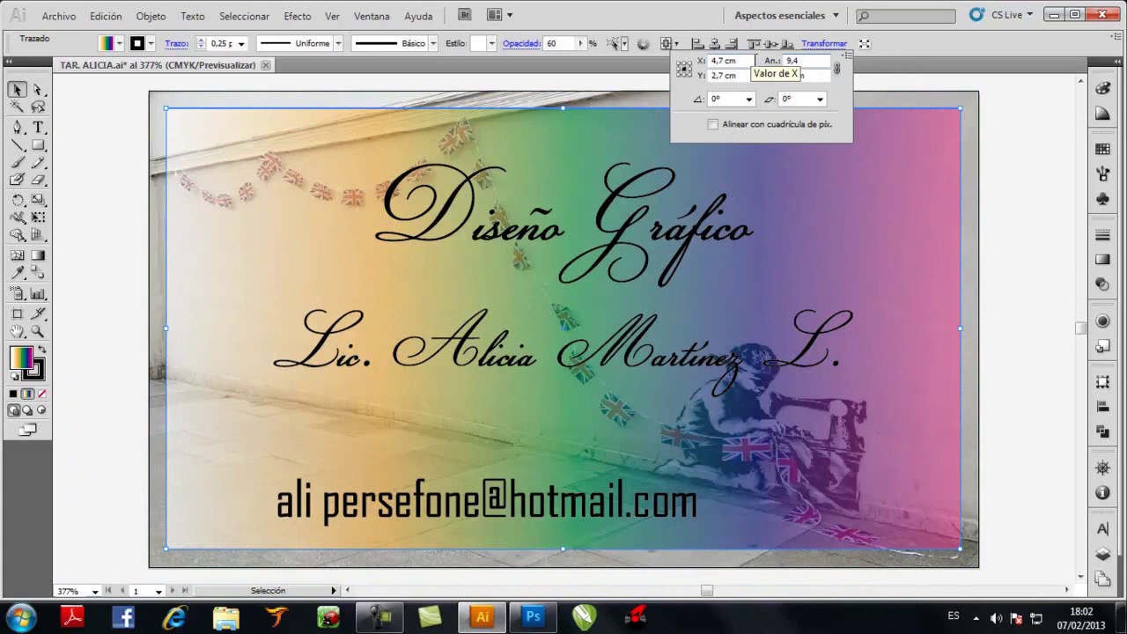
{"action": "key", "text": "Return"}
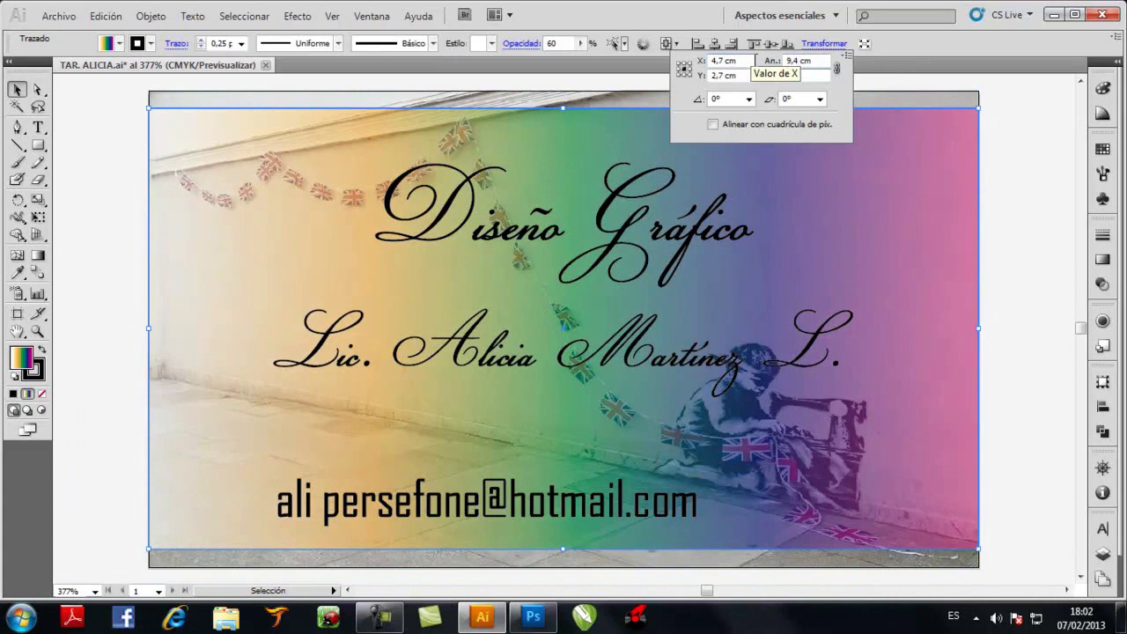
{"action": "key", "text": "Return"}
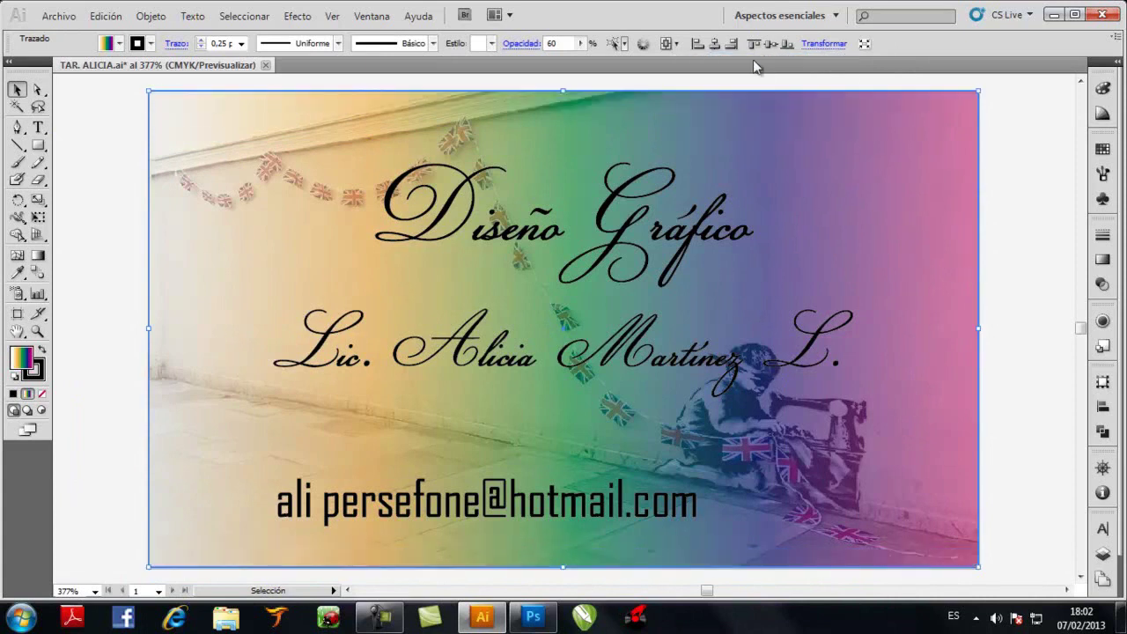
Try a 90° rotation on the gradient rectangle, then undo it
{"action": "left_click", "coordinate": [119, 234]}
{"action": "left_click", "coordinate": [176, 239]}
{"action": "left_click", "coordinate": [823, 43]}
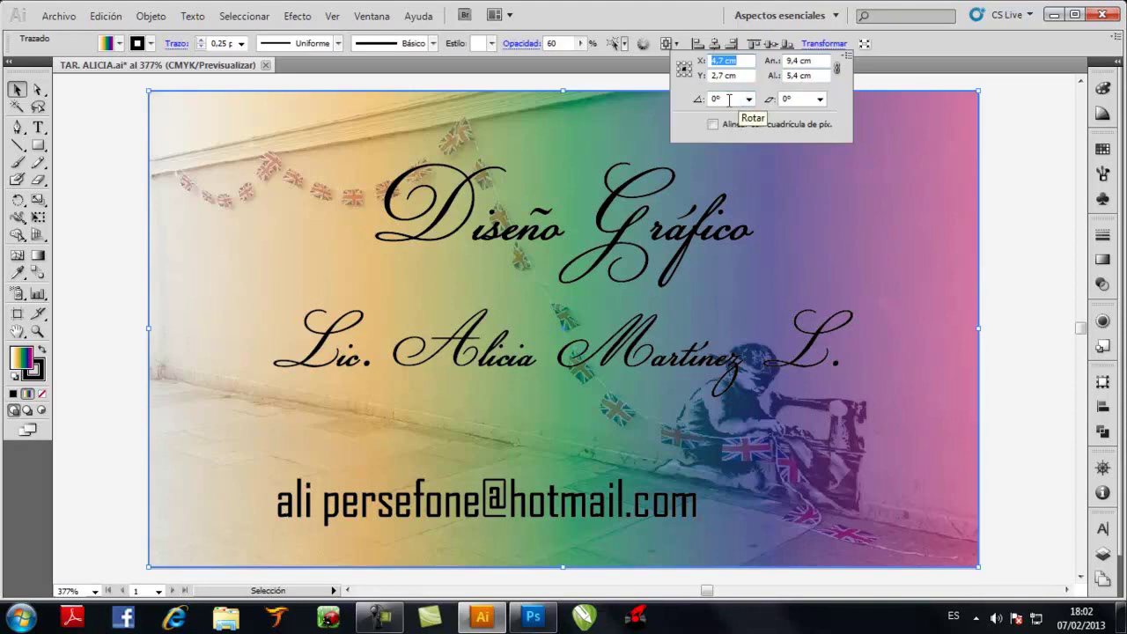
{"action": "double_click", "coordinate": [728, 99]}
{"action": "type", "text": "90"}
{"action": "key", "text": "Return"}
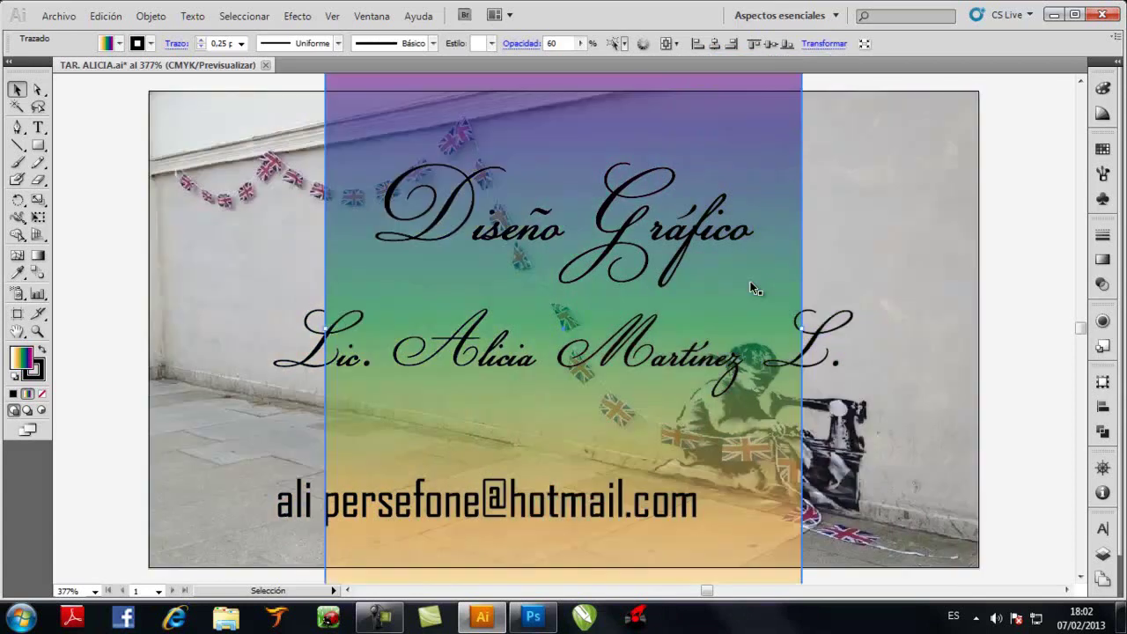
{"action": "left_click", "coordinate": [819, 46]}
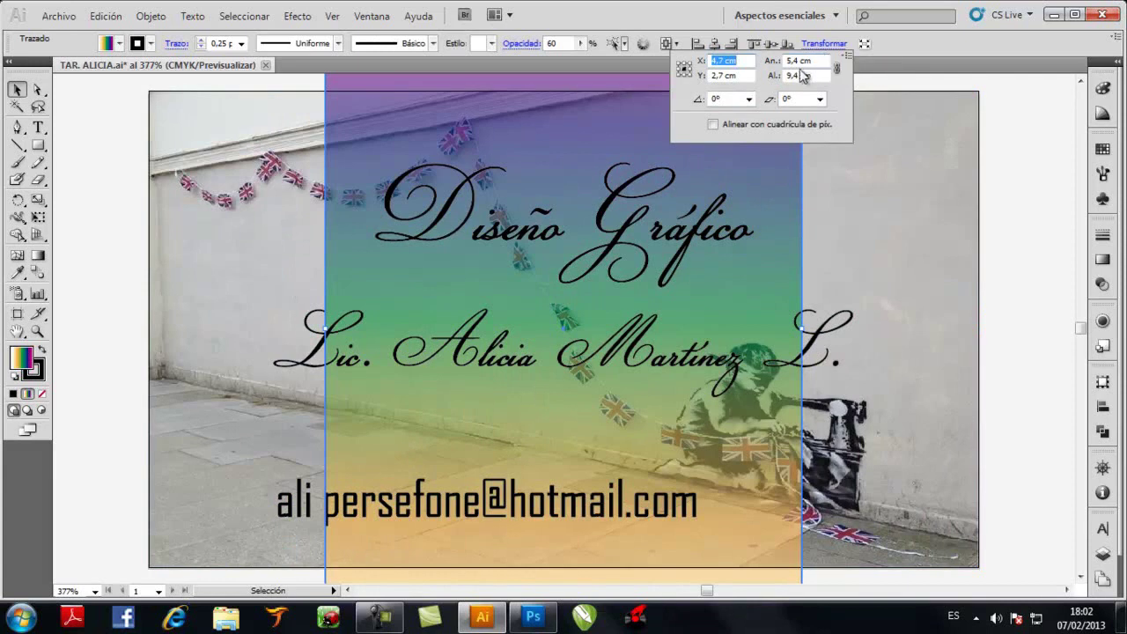
{"action": "key", "text": "ctrl+z"}
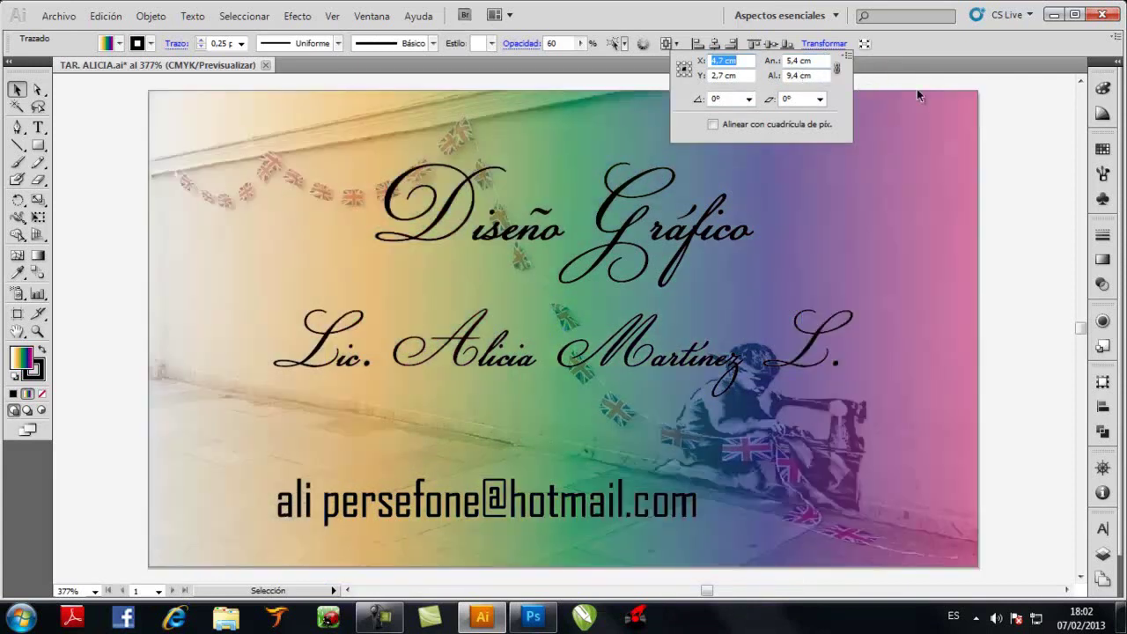
{"action": "left_click", "coordinate": [1024, 122]}
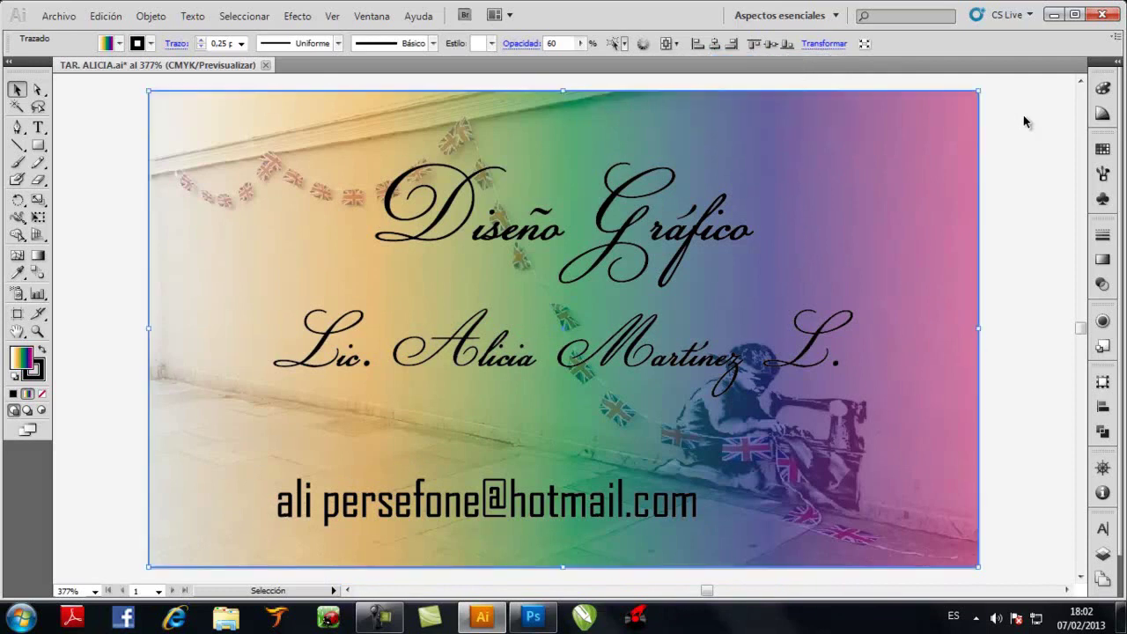
{"action": "key", "text": "a"}
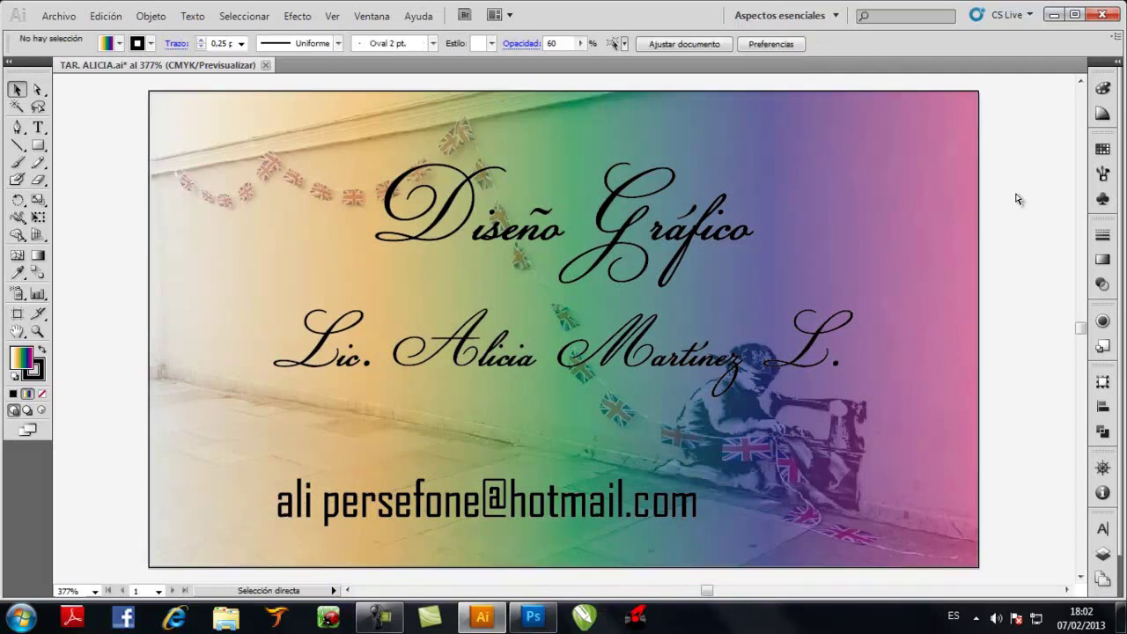
{"action": "key", "text": "v"}
Save the card as TAR. ALICIA.ai, replacing the existing file
{"action": "left_click", "coordinate": [58, 20]}
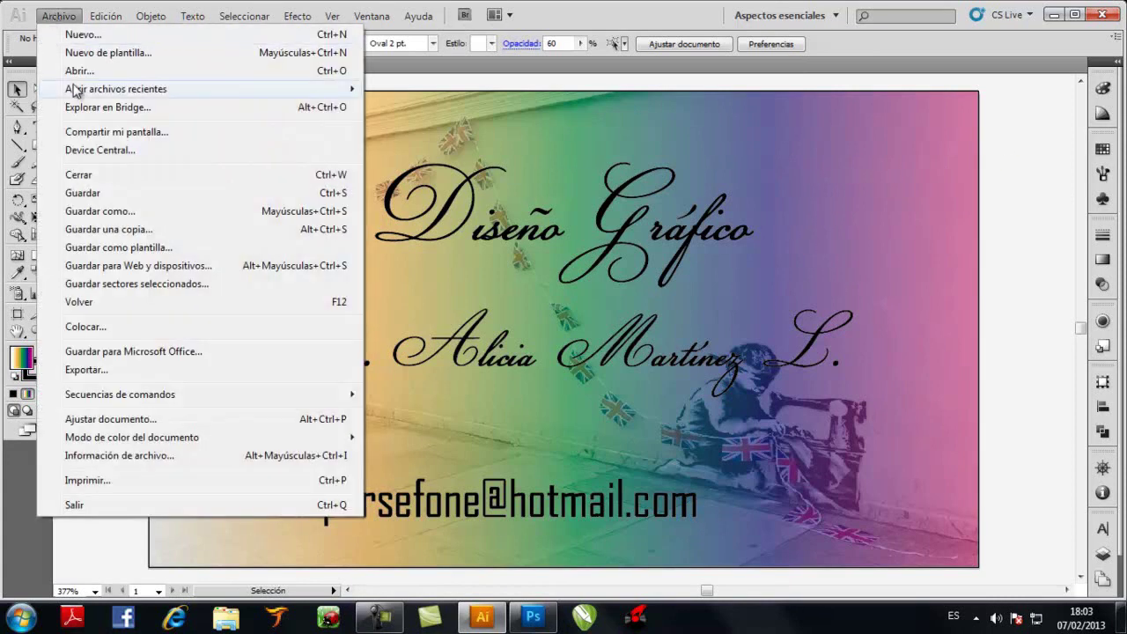
{"action": "left_click", "coordinate": [117, 216]}
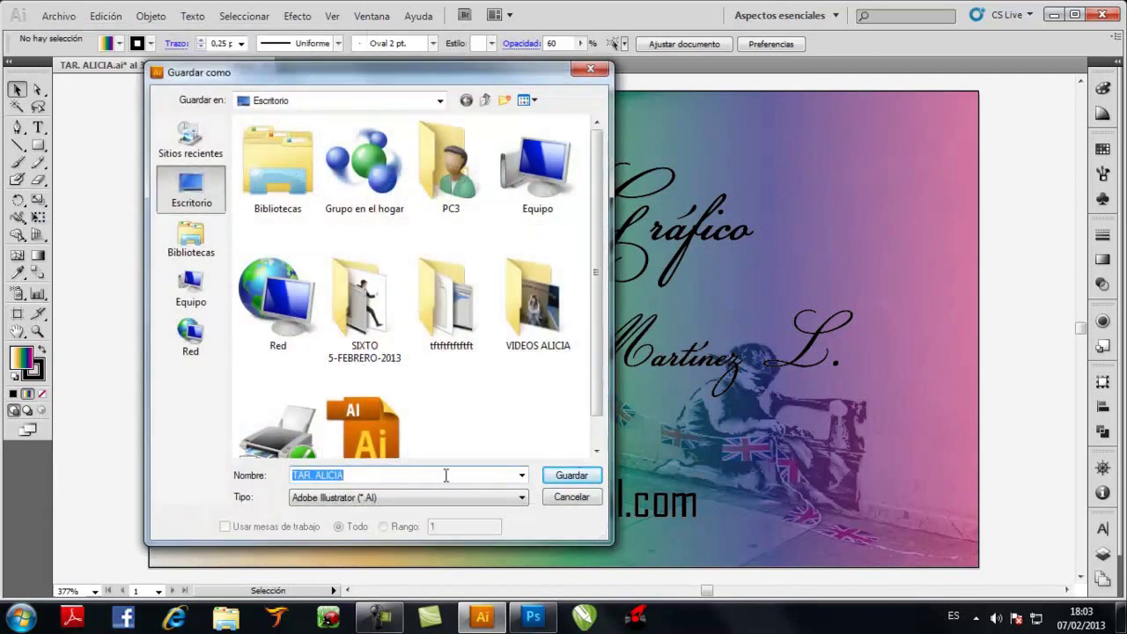
{"action": "left_click", "coordinate": [572, 474]}
{"action": "left_click", "coordinate": [579, 365]}
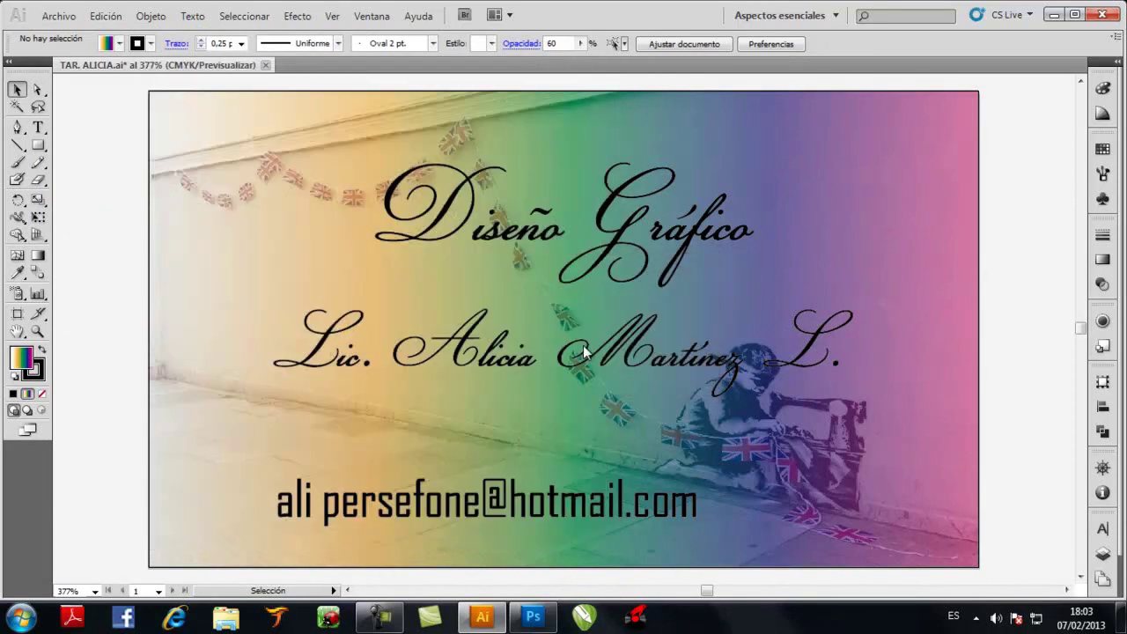
{"action": "left_click", "coordinate": [743, 104]}
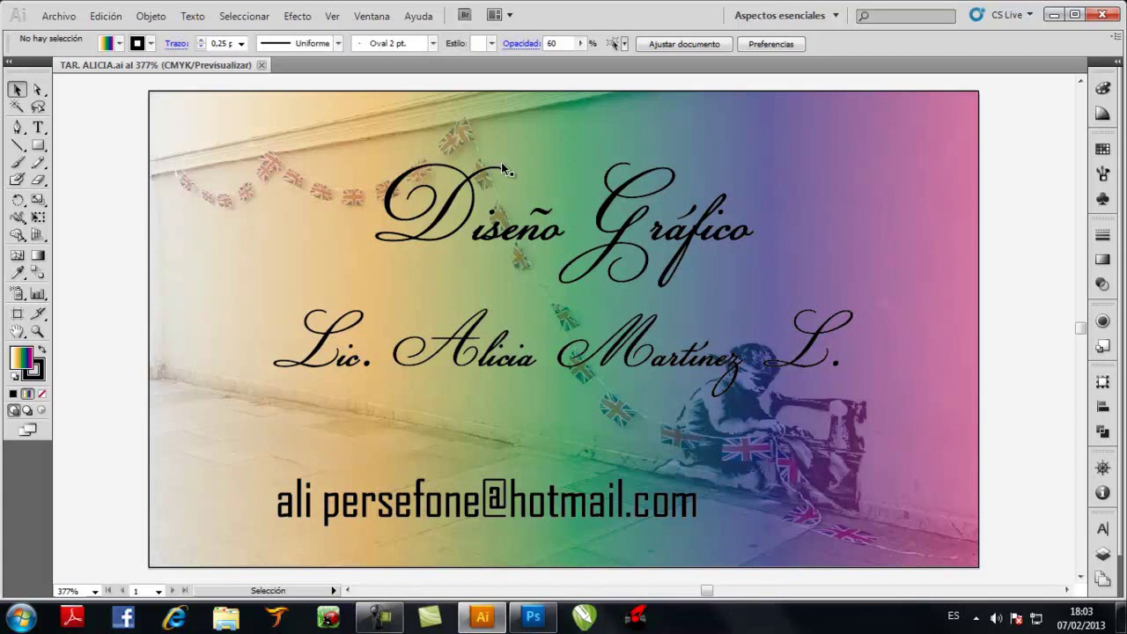
Close the TAR. ALICIA.ai document
{"action": "left_click", "coordinate": [516, 187]}
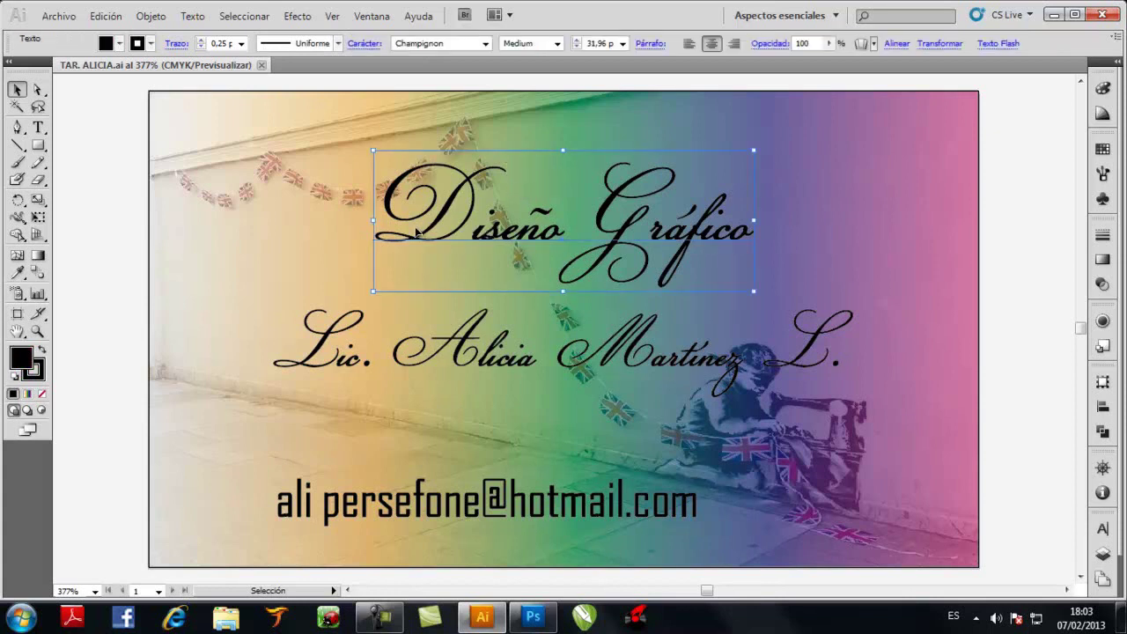
{"action": "left_click", "coordinate": [262, 67]}
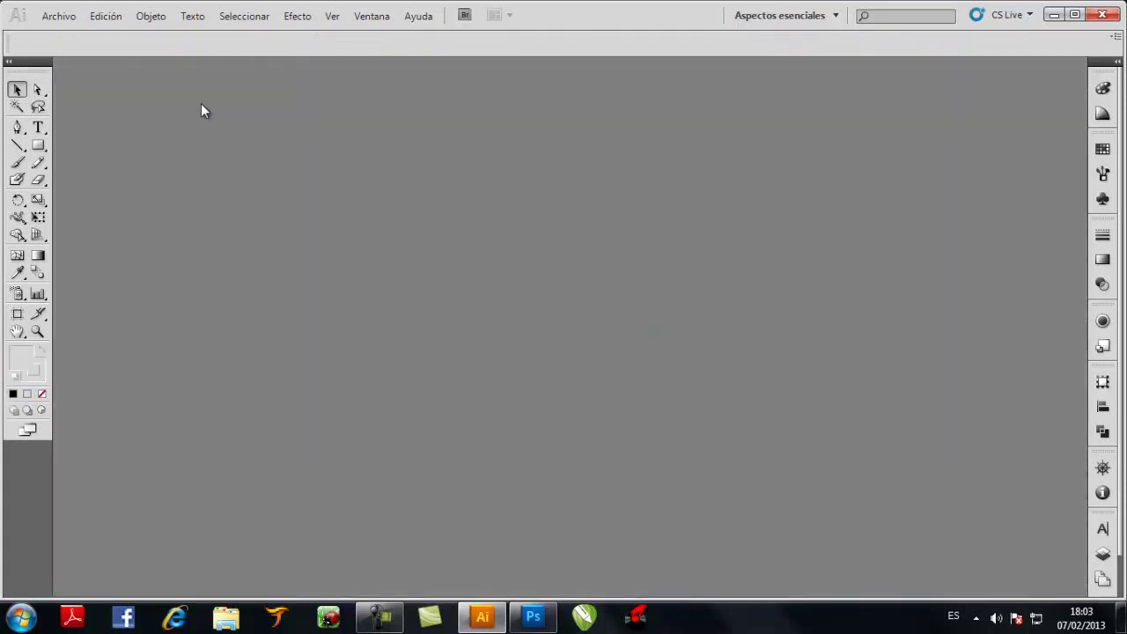
{"action": "left_click", "coordinate": [59, 18]}
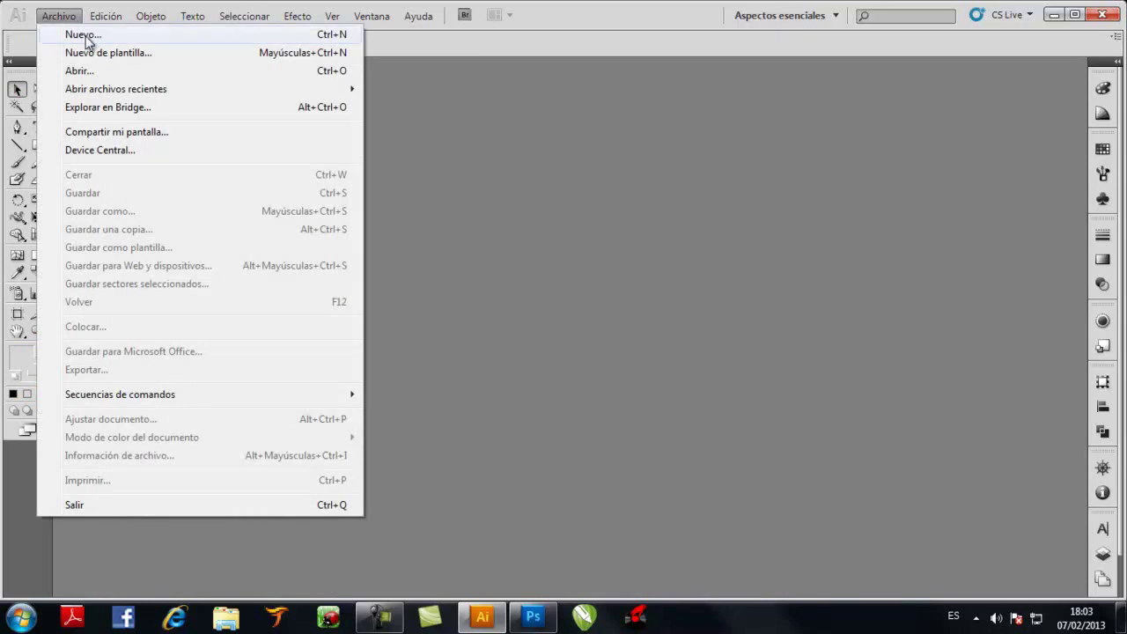
Create a new 9,4 × 5,4 cm document with units set to Centímetros
{"action": "left_click", "coordinate": [84, 35]}
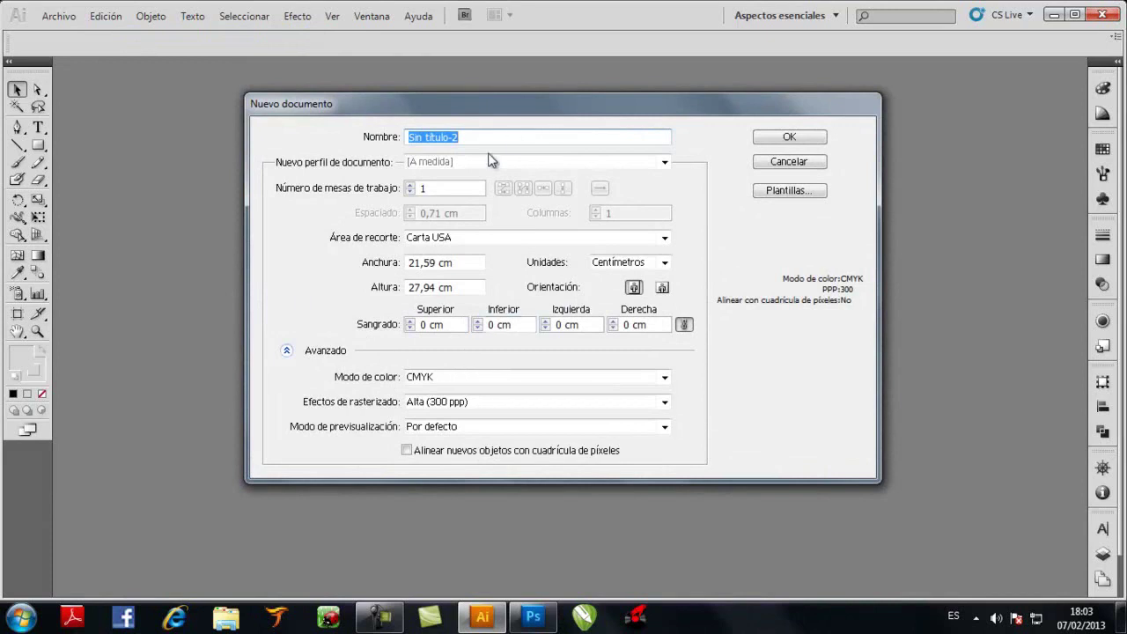
{"action": "left_click", "coordinate": [480, 239]}
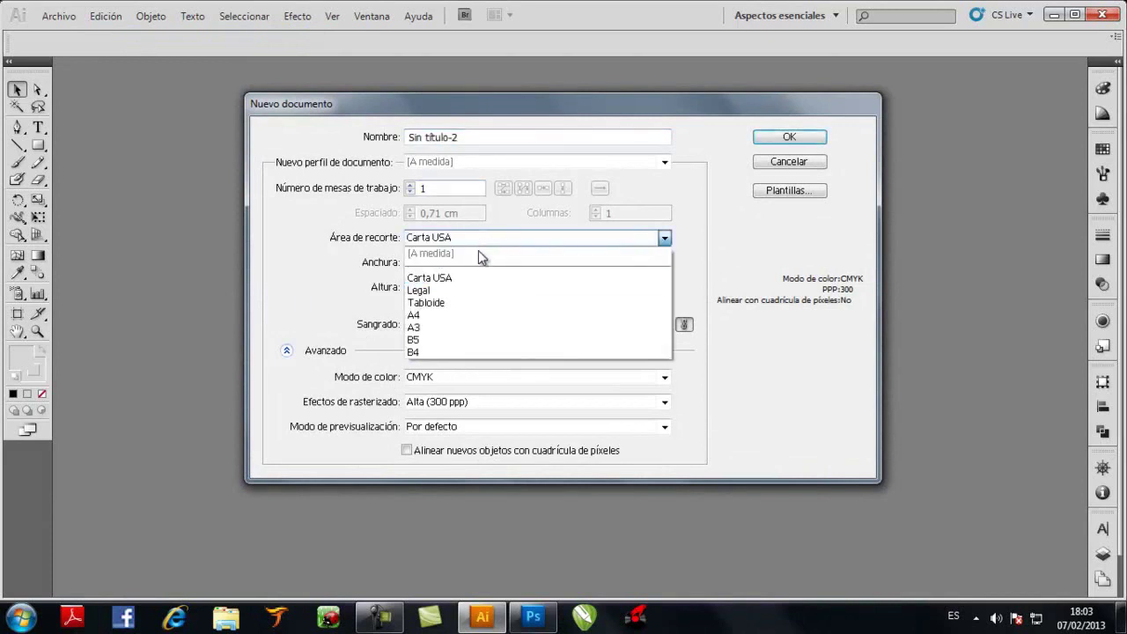
{"action": "left_click", "coordinate": [464, 280]}
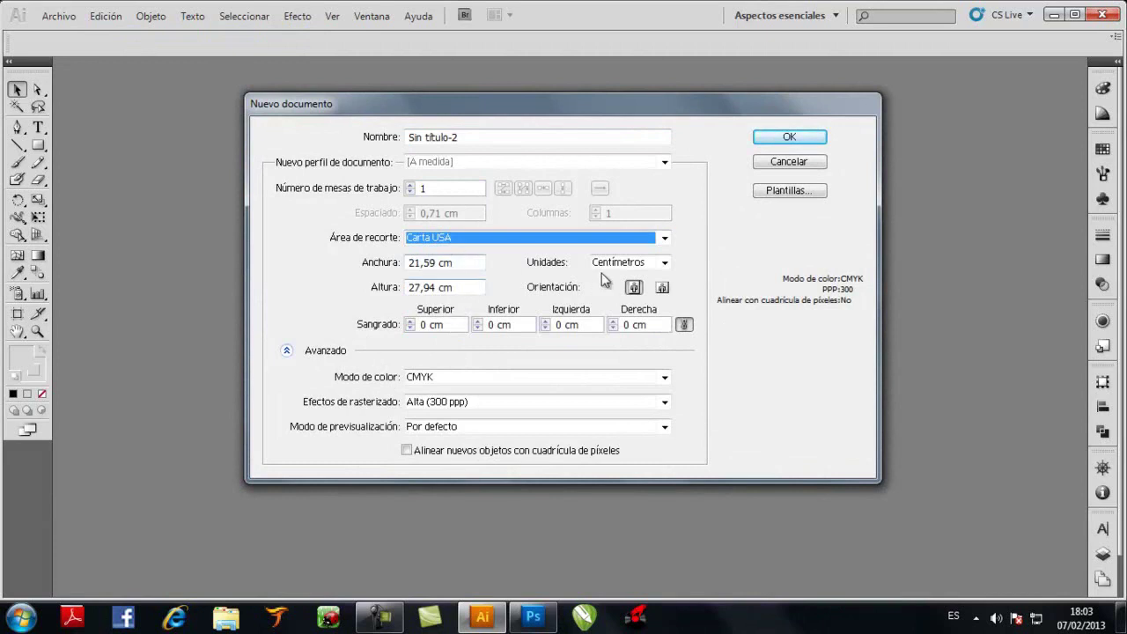
{"action": "left_click", "coordinate": [664, 263]}
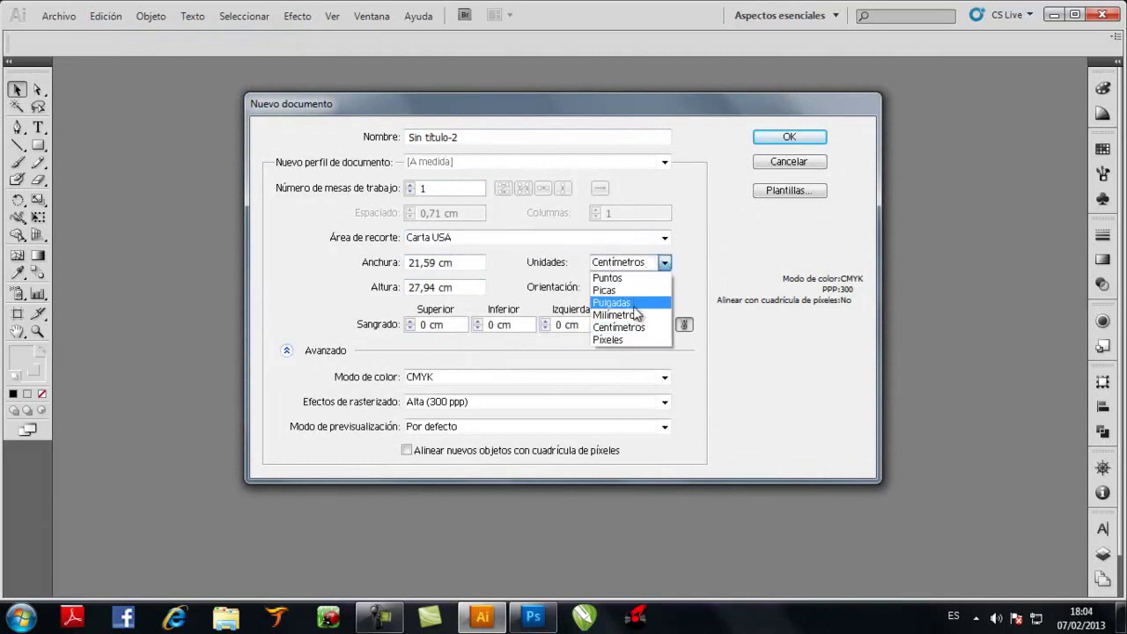
{"action": "left_click", "coordinate": [638, 327]}
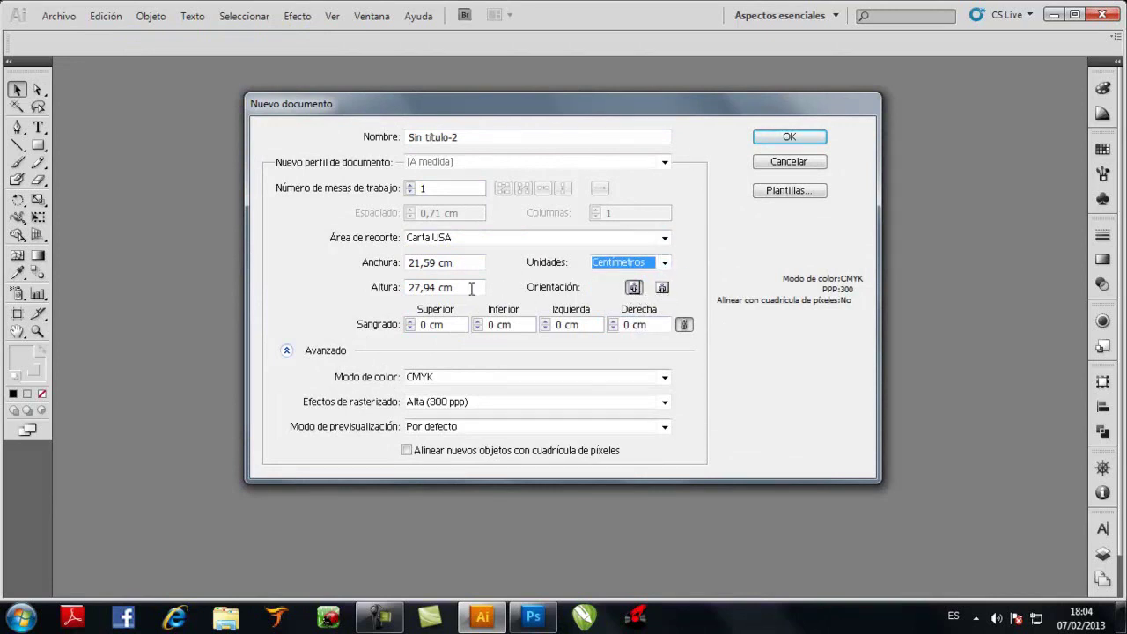
{"action": "left_click_drag", "start_coordinate": [452, 262], "coordinate": [380, 263]}
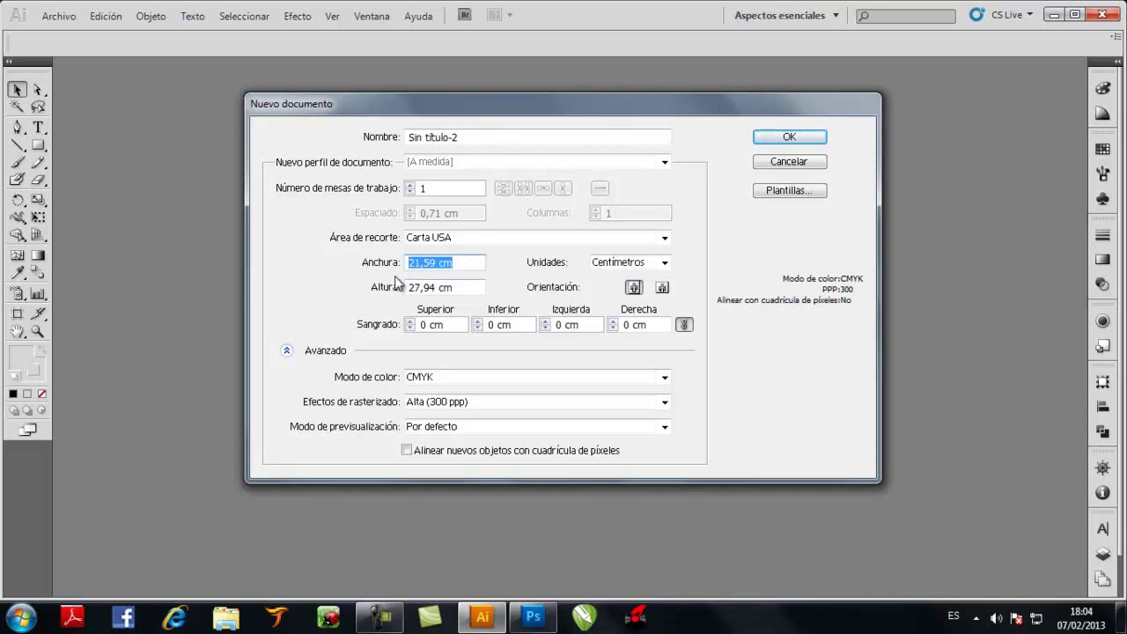
{"action": "type", "text": "9,4"}
{"action": "key", "text": "Tab"}
{"action": "type", "text": "5"}
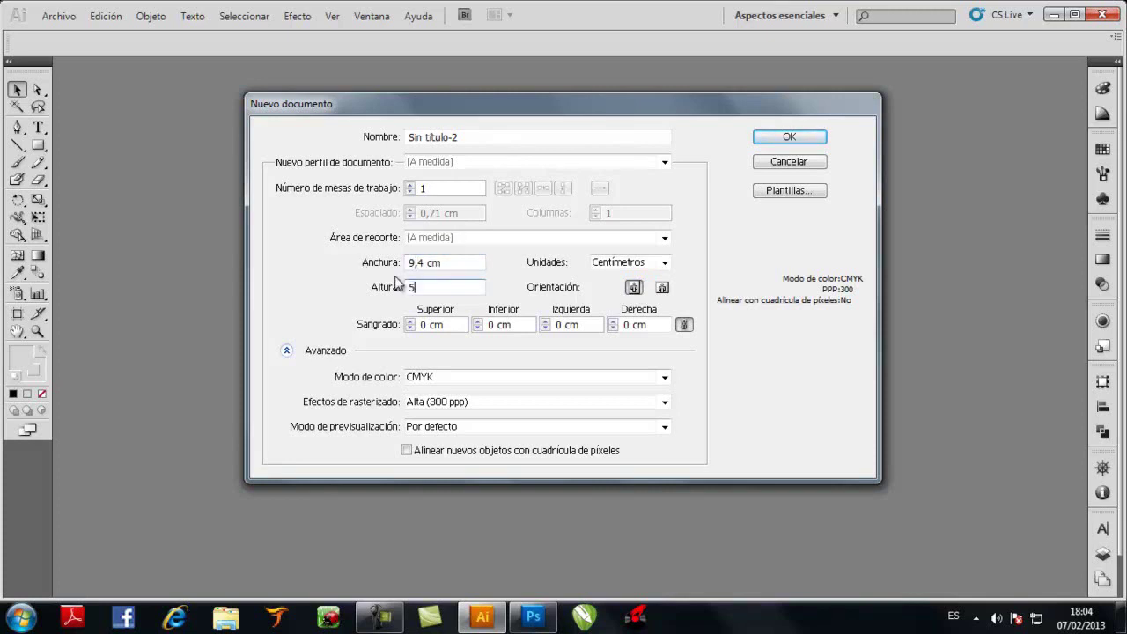
{"action": "key", "text": "Return"}
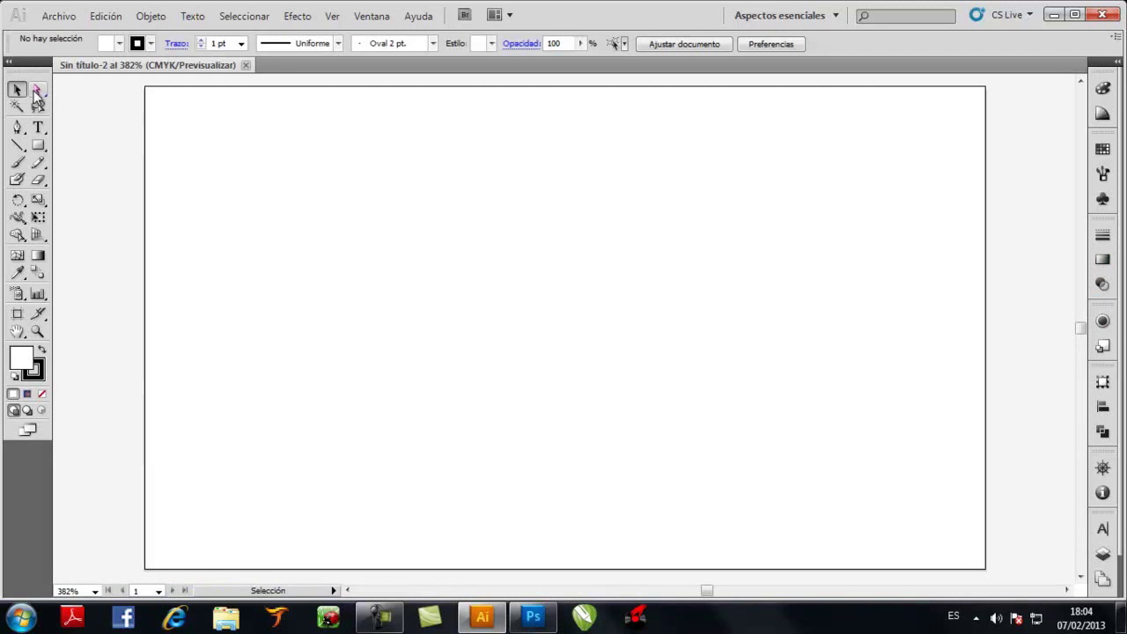
Draw a rectangle and size it to 9,4 × 5,4 cm
{"action": "left_click", "coordinate": [38, 145]}
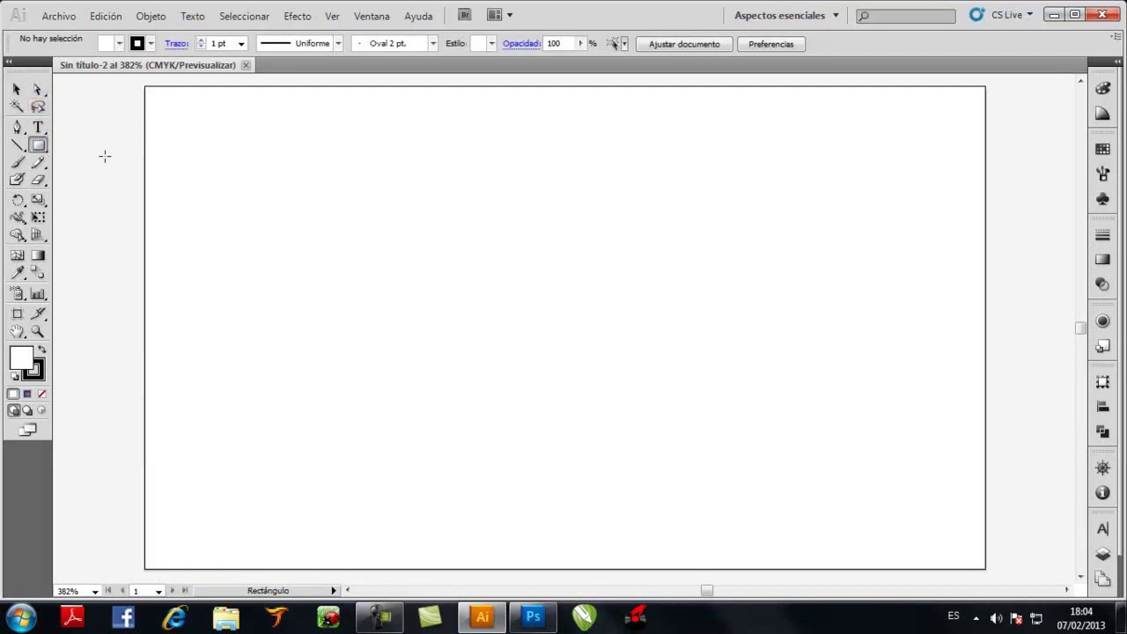
{"action": "left_click_drag", "start_coordinate": [160, 104], "coordinate": [913, 470]}
{"action": "left_click", "coordinate": [16, 91]}
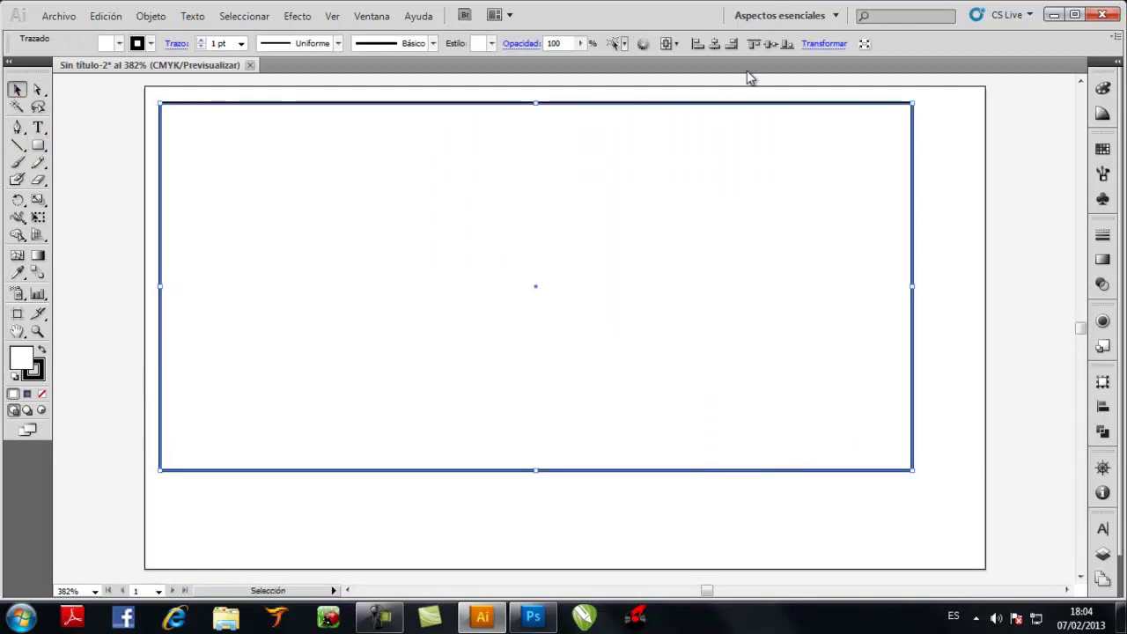
{"action": "left_click", "coordinate": [818, 48]}
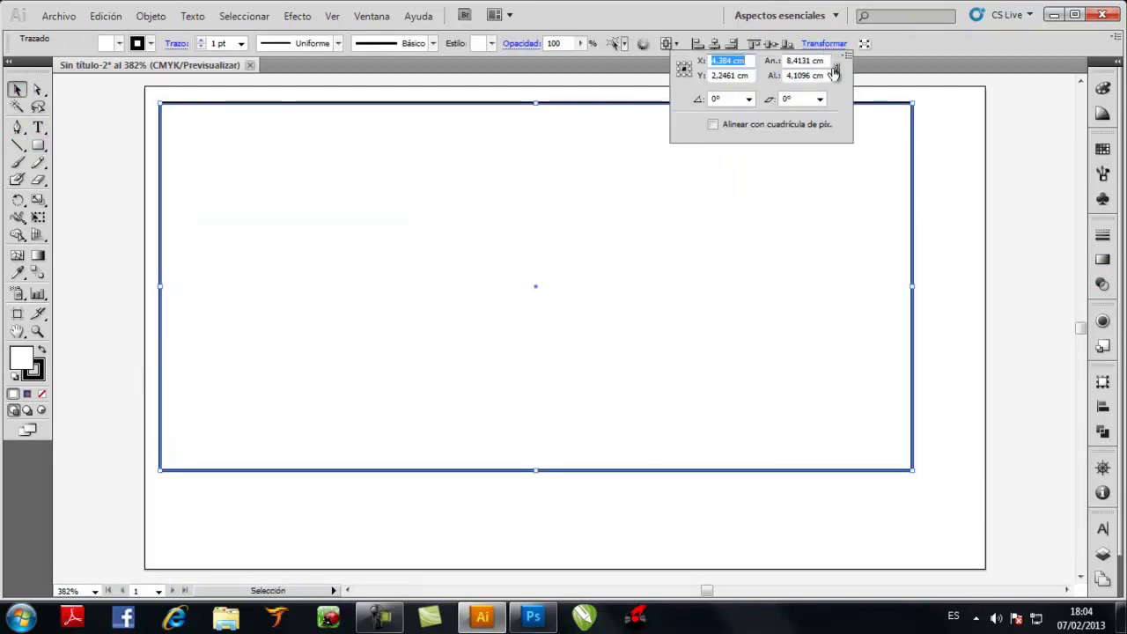
{"action": "left_click_drag", "start_coordinate": [826, 61], "coordinate": [791, 64]}
{"action": "type", "text": "9,4"}
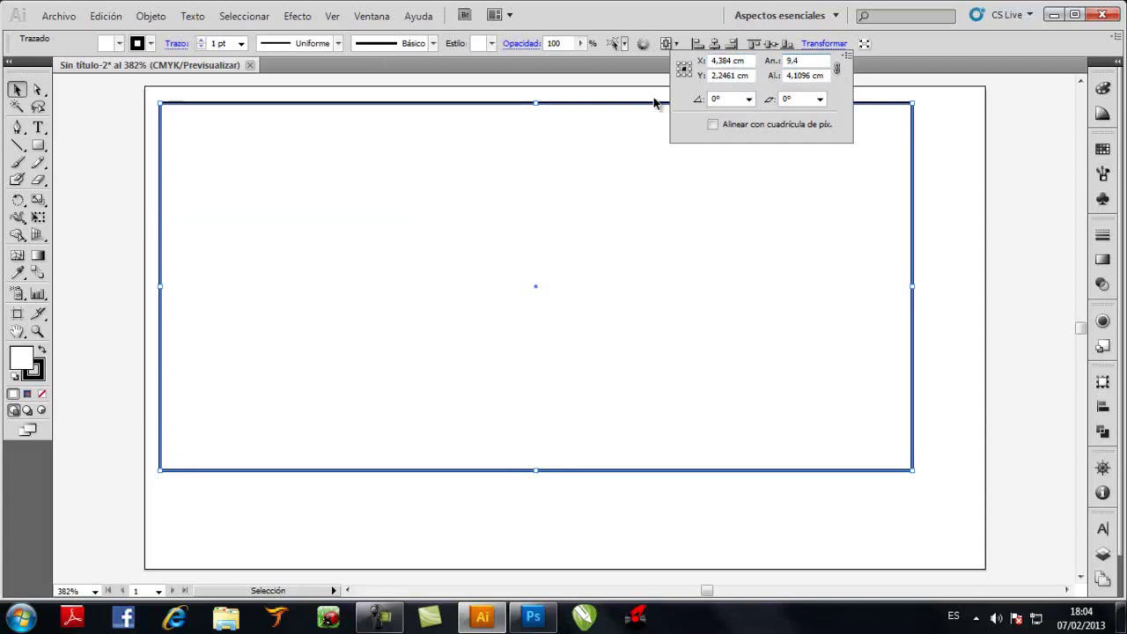
{"action": "key", "text": "Tab"}
{"action": "type", "text": "5,4"}
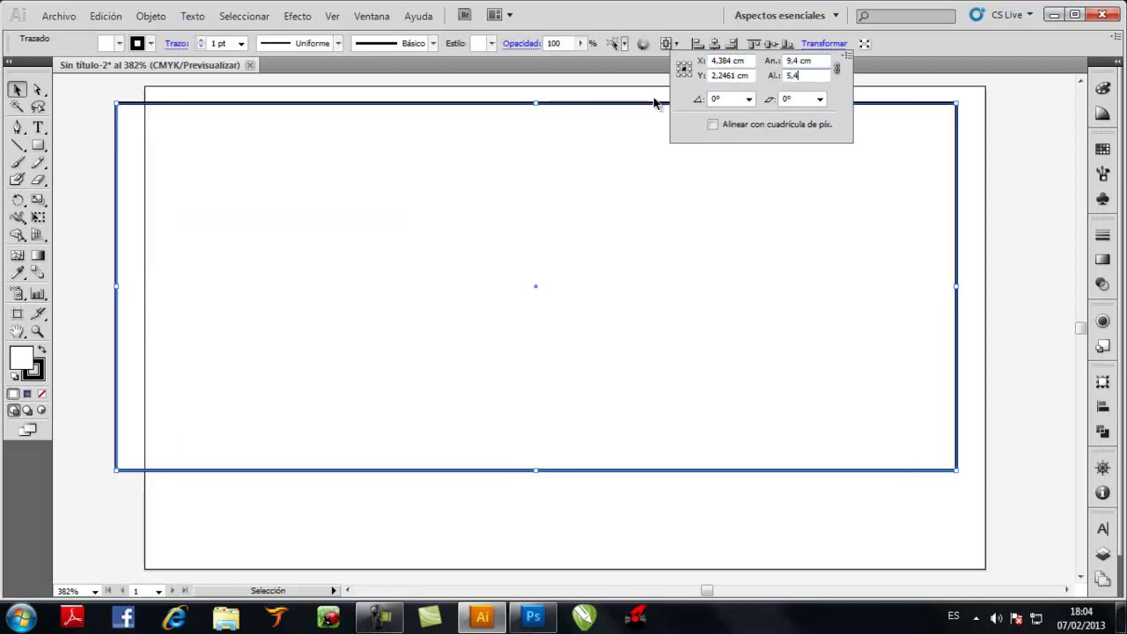
{"action": "key", "text": "Return"}
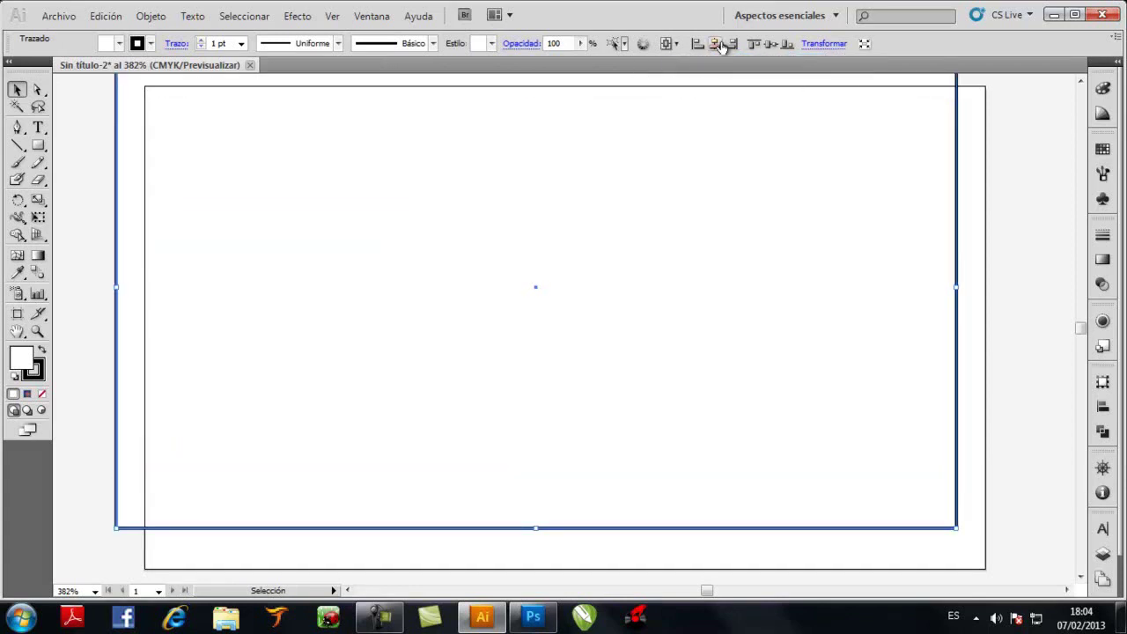
Centre the rectangle horizontally and vertically and give it a 0,25 pt outline
{"action": "left_click", "coordinate": [714, 43]}
{"action": "left_click", "coordinate": [770, 46]}
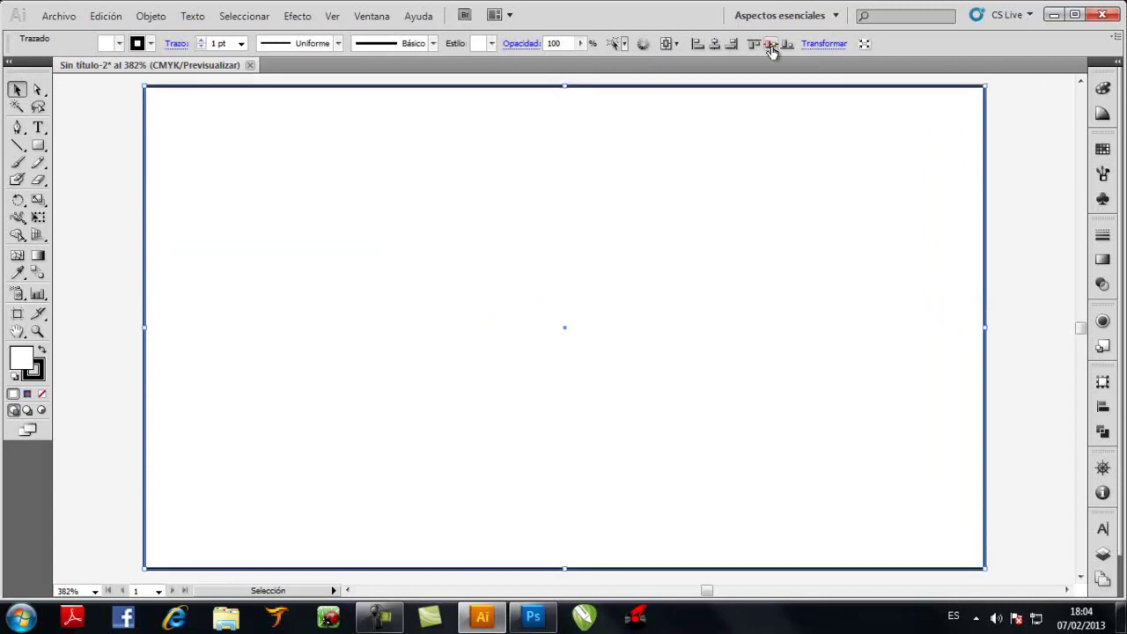
{"action": "left_click", "coordinate": [241, 44]}
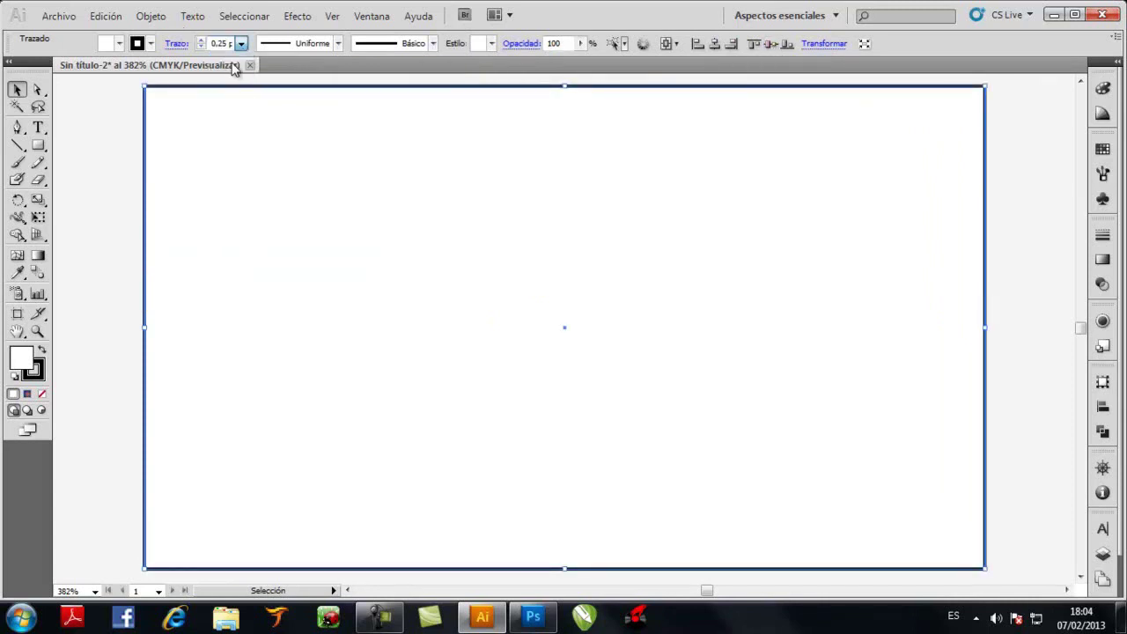
{"action": "left_click", "coordinate": [234, 67]}
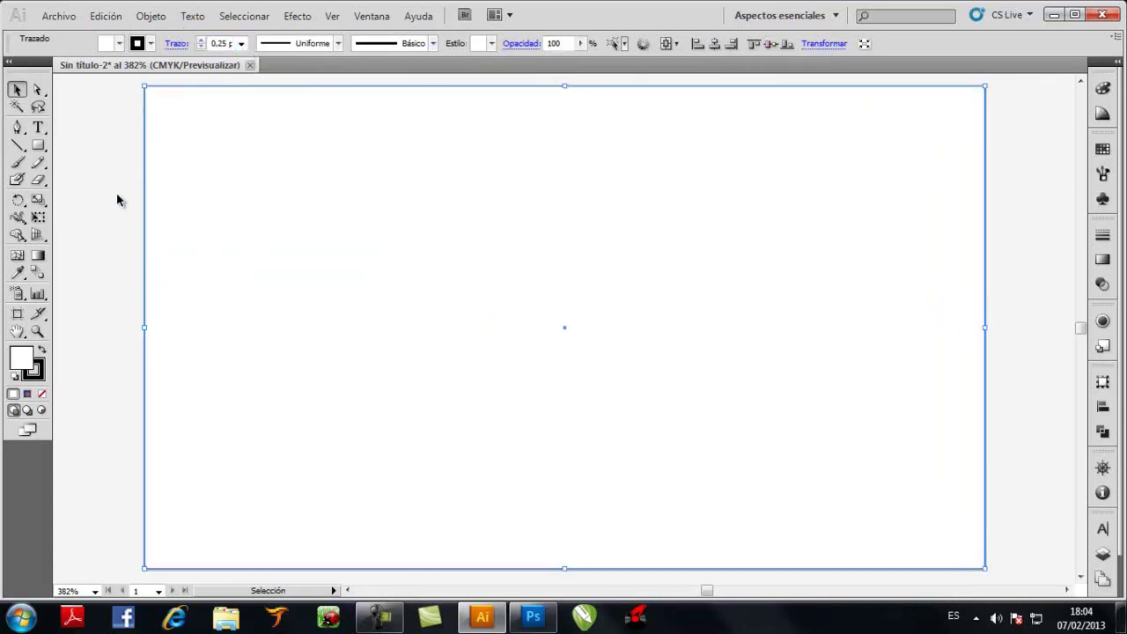
Apply a linear orange-to-blue gradient to the rectangle and widen both end colours
{"action": "left_click", "coordinate": [38, 256]}
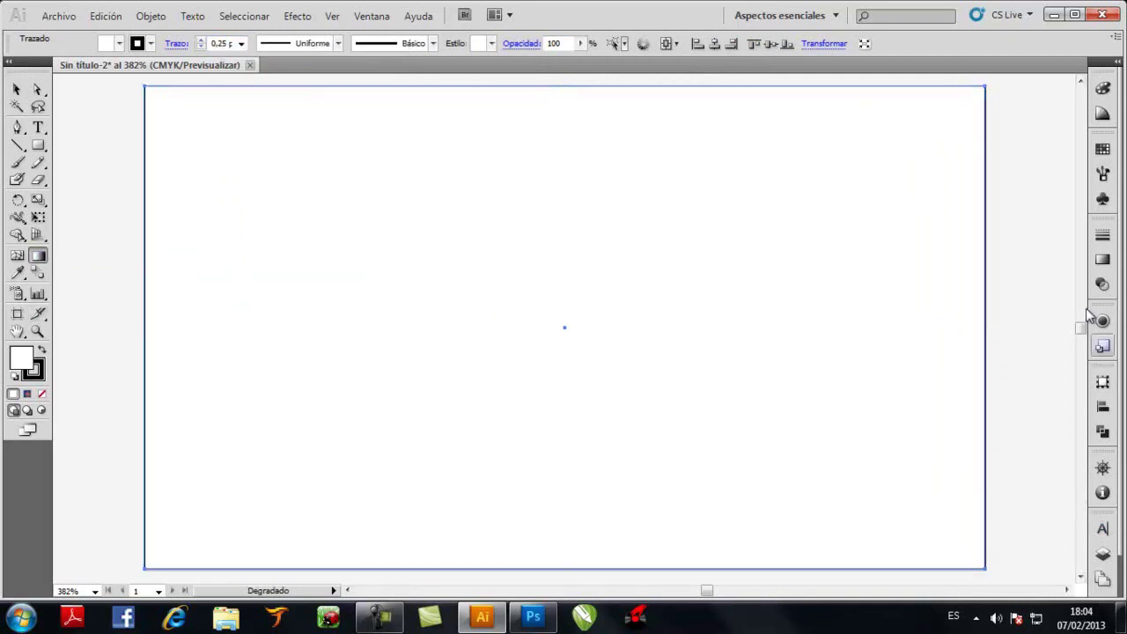
{"action": "left_click", "coordinate": [1105, 267]}
{"action": "left_click", "coordinate": [1008, 301]}
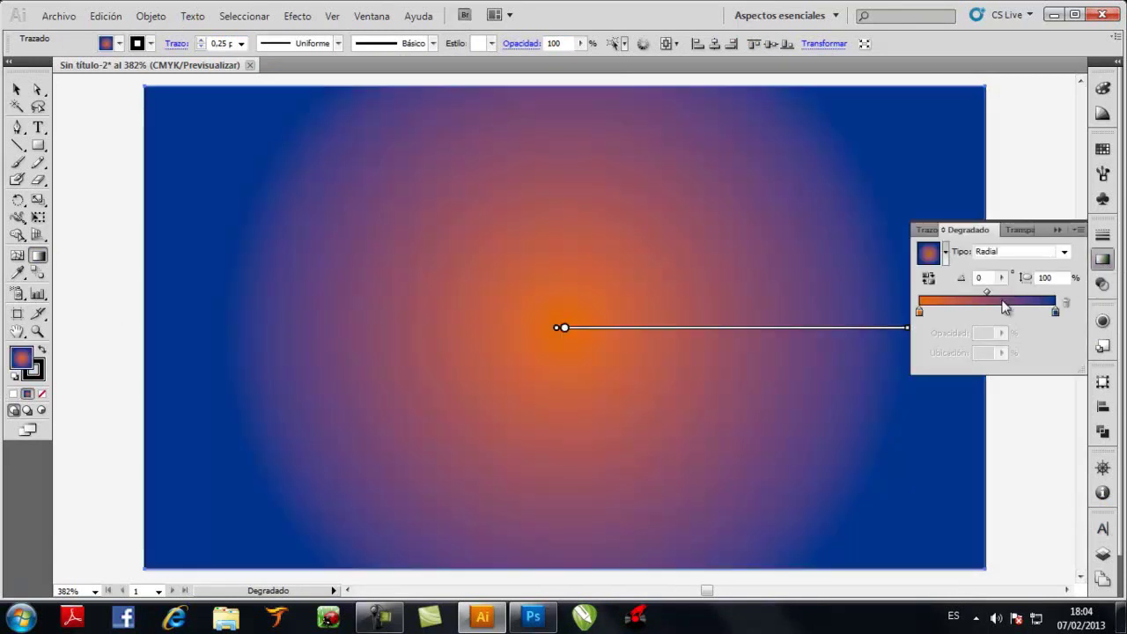
{"action": "left_click", "coordinate": [1063, 252]}
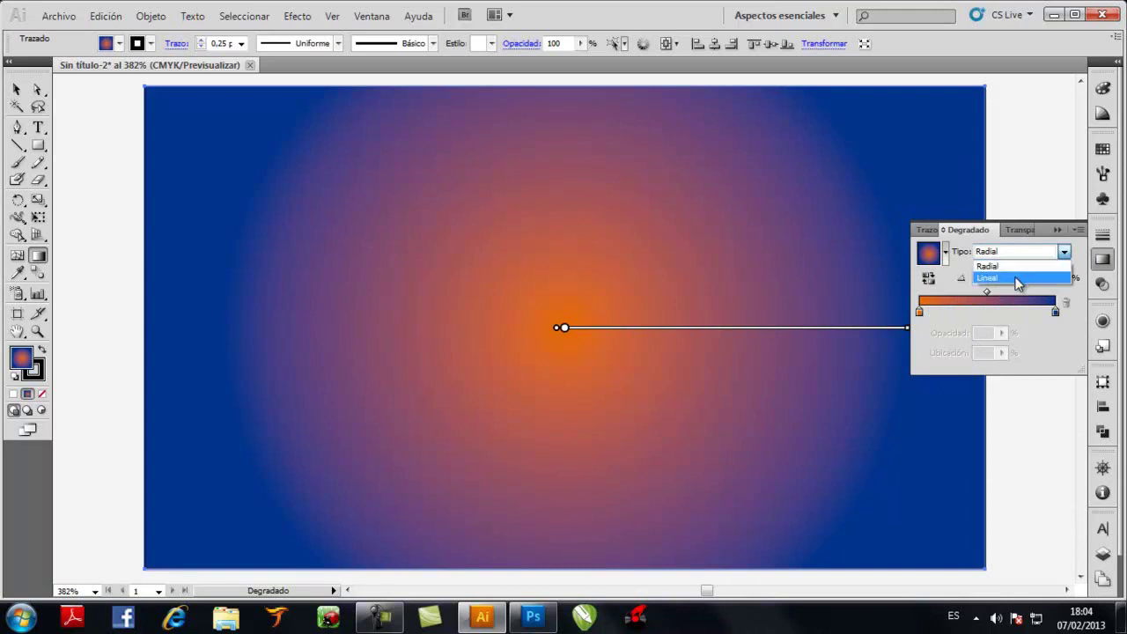
{"action": "left_click", "coordinate": [1029, 277]}
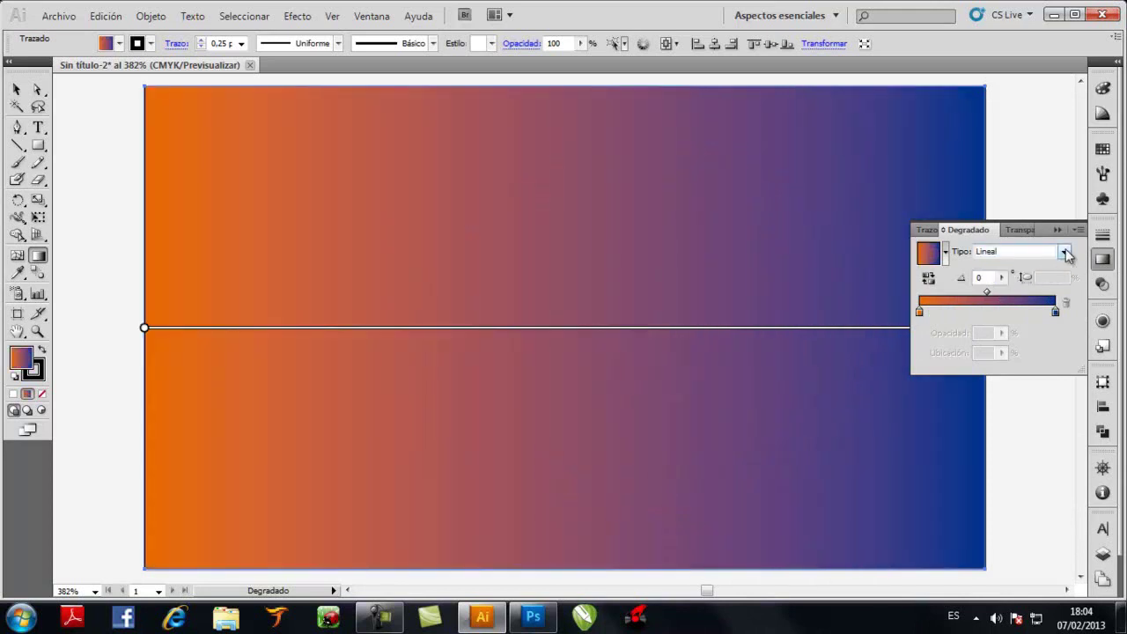
{"action": "left_click_drag", "start_coordinate": [921, 313], "coordinate": [919, 316]}
{"action": "left_click_drag", "start_coordinate": [1055, 313], "coordinate": [1067, 315]}
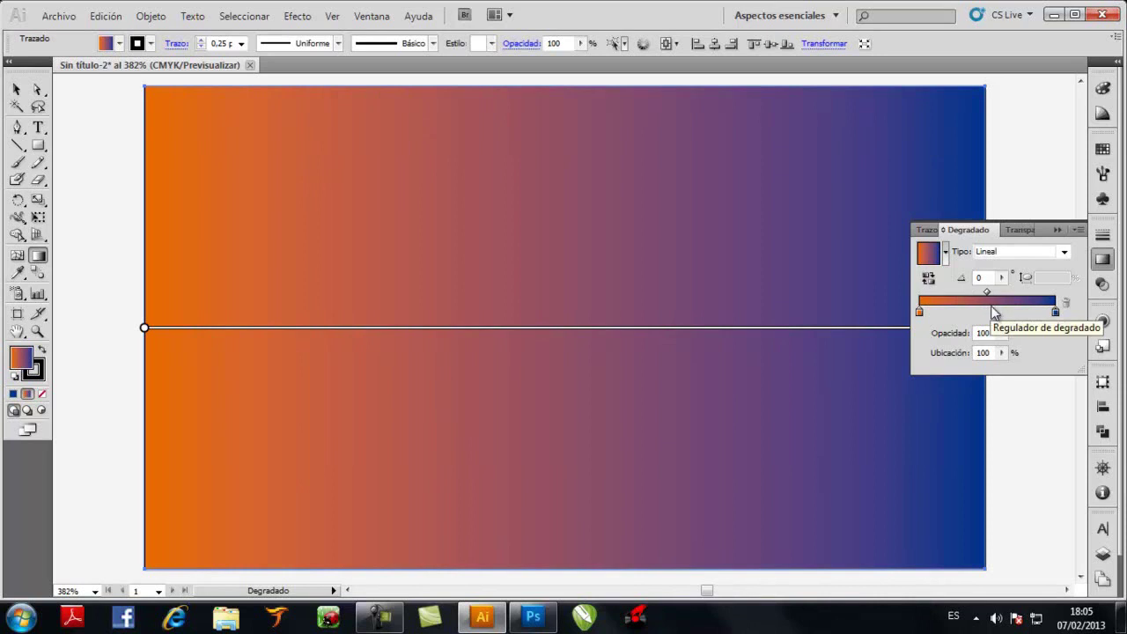
Add a yellow colour stop in the middle of the gradient slider
{"action": "left_click", "coordinate": [988, 312]}
{"action": "double_click", "coordinate": [987, 313]}
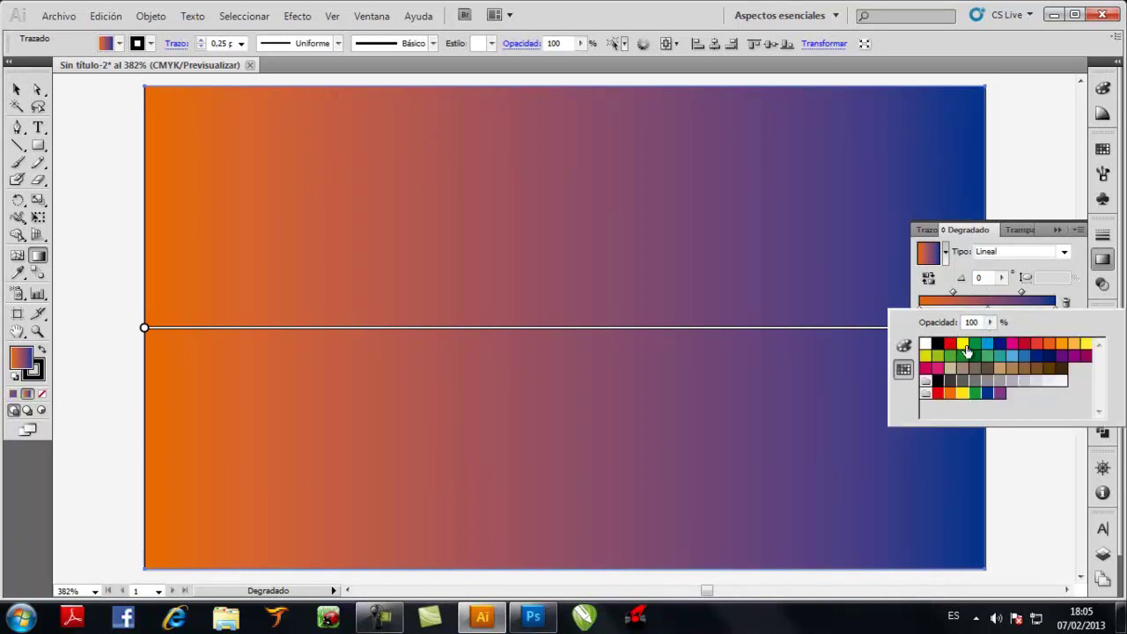
{"action": "left_click", "coordinate": [963, 345]}
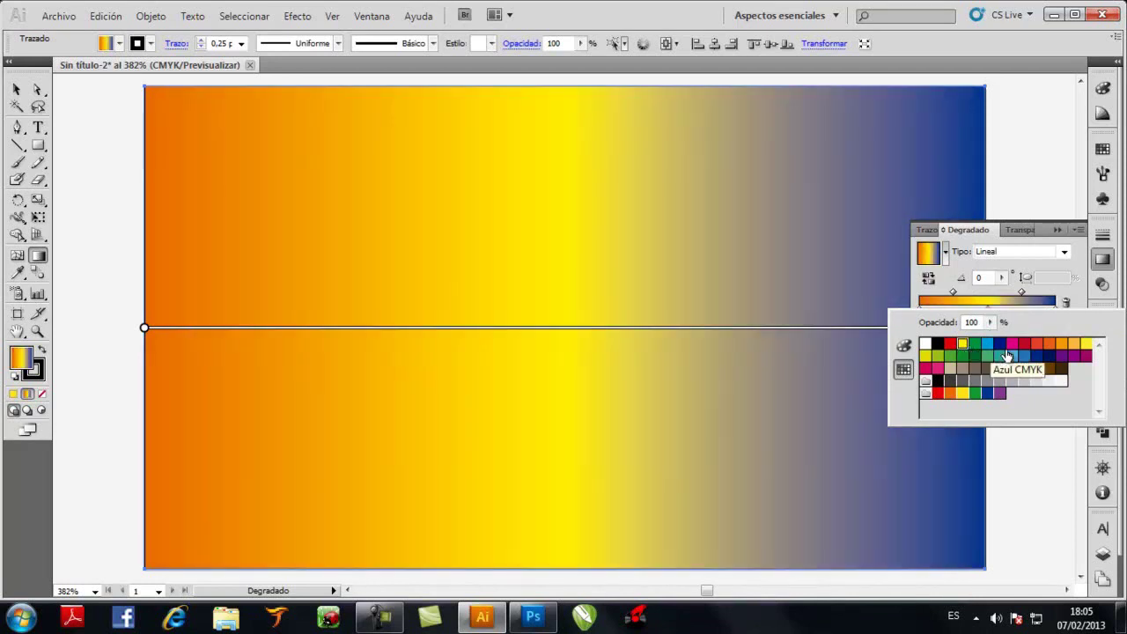
{"action": "left_click", "coordinate": [1006, 291]}
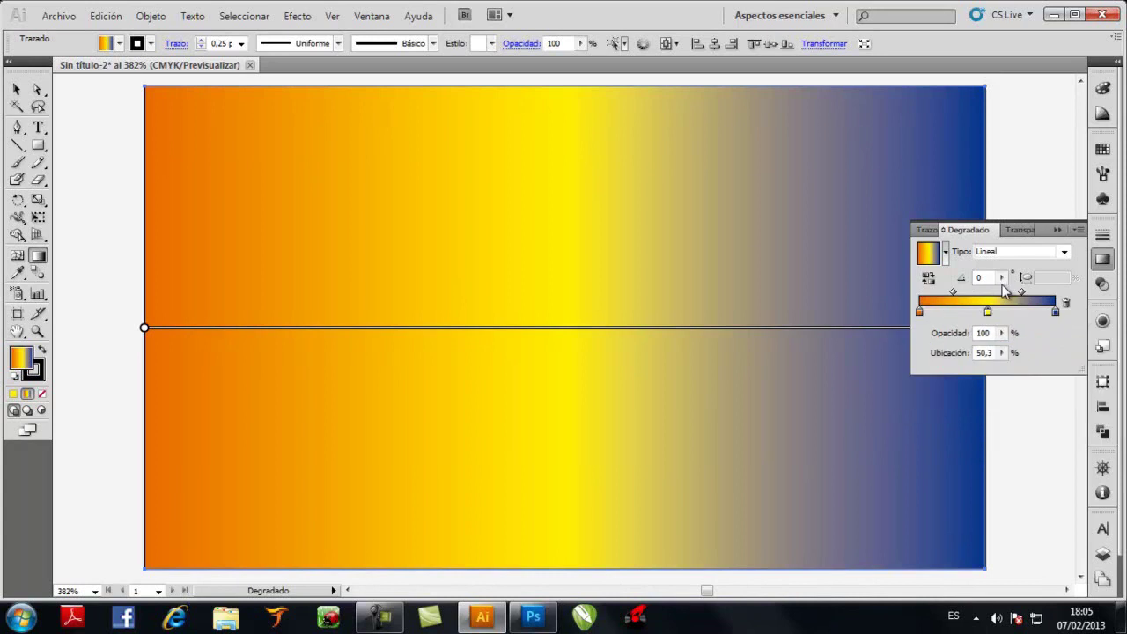
{"action": "left_click_drag", "start_coordinate": [986, 312], "coordinate": [997, 322]}
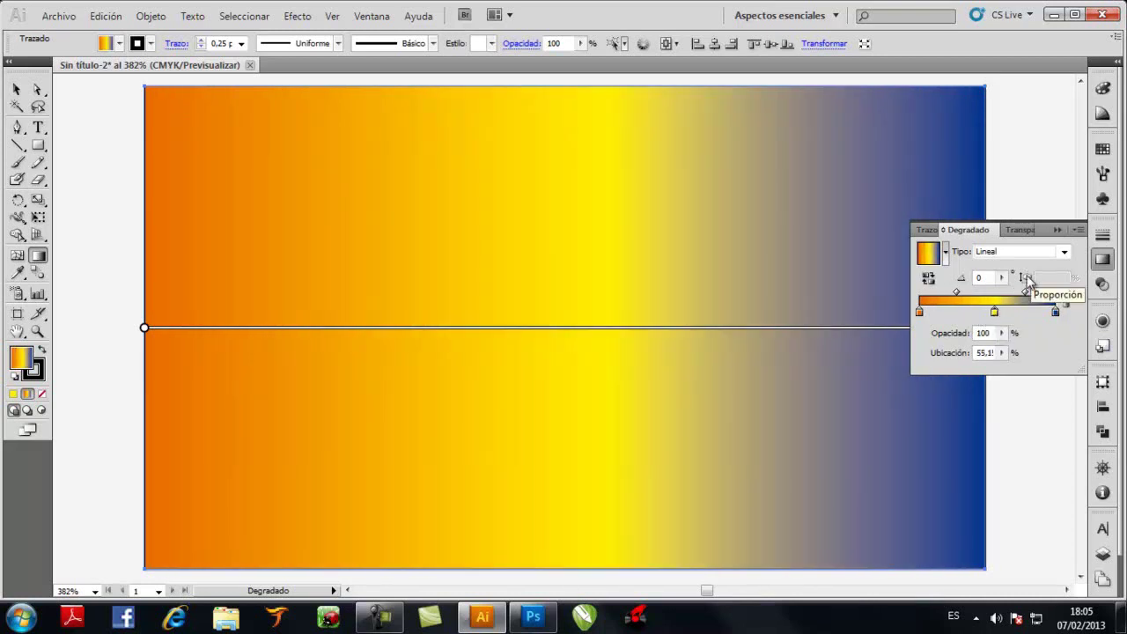
Shift the yellow band left and widen the orange band on the rectangle
{"action": "mouse_move", "coordinate": [674, 341]}
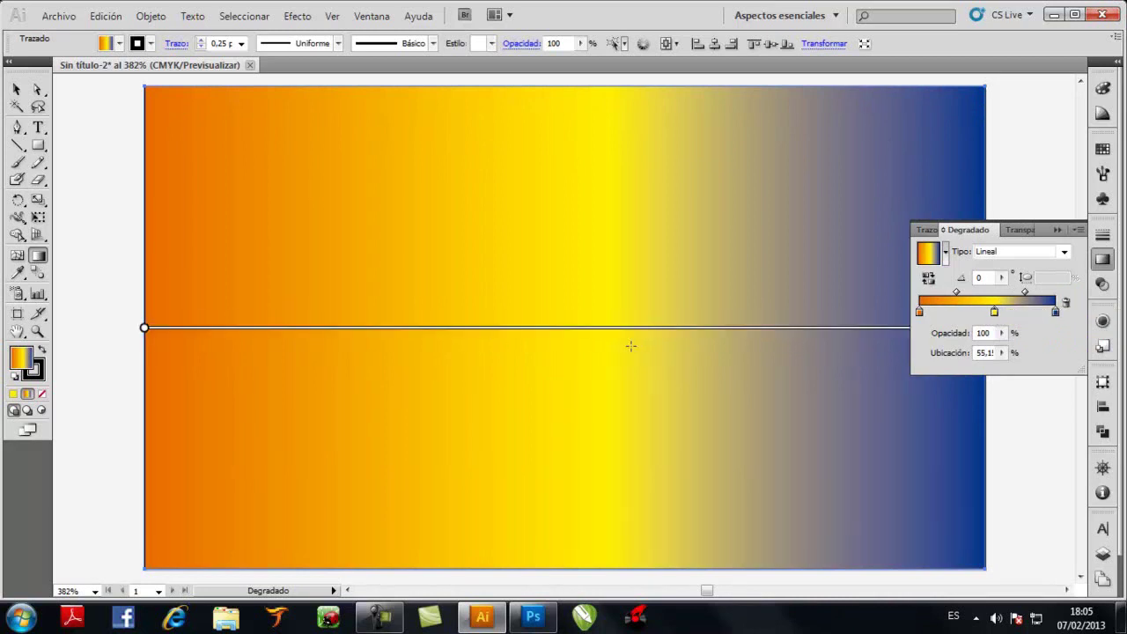
{"action": "mouse_move", "coordinate": [626, 337]}
{"action": "left_click_drag", "start_coordinate": [607, 340], "coordinate": [530, 342]}
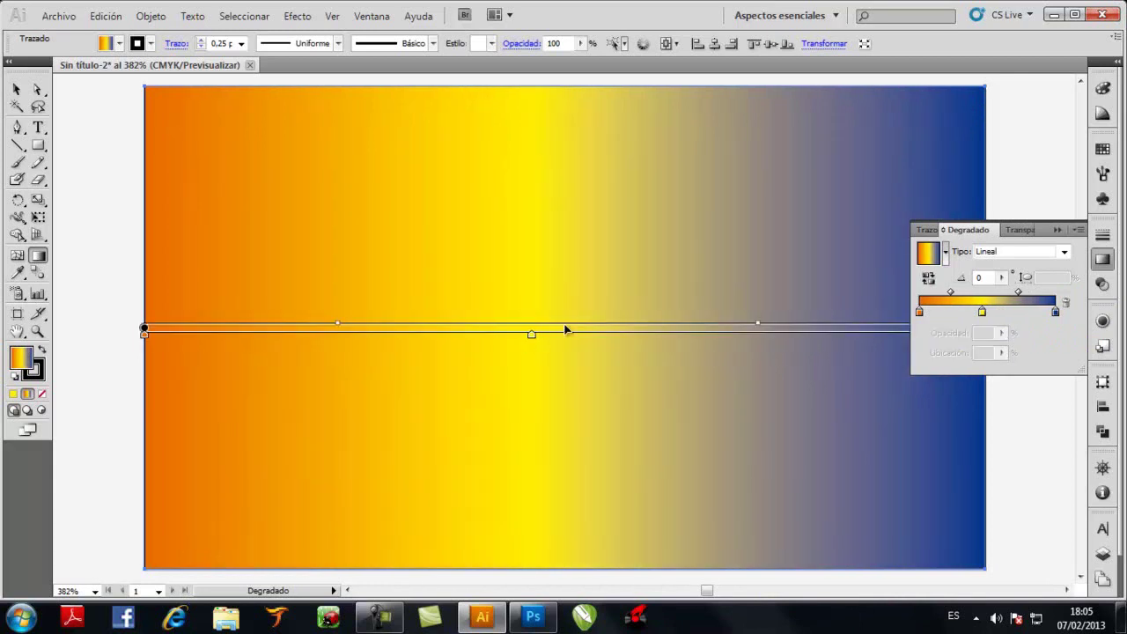
{"action": "left_click_drag", "start_coordinate": [531, 343], "coordinate": [479, 341]}
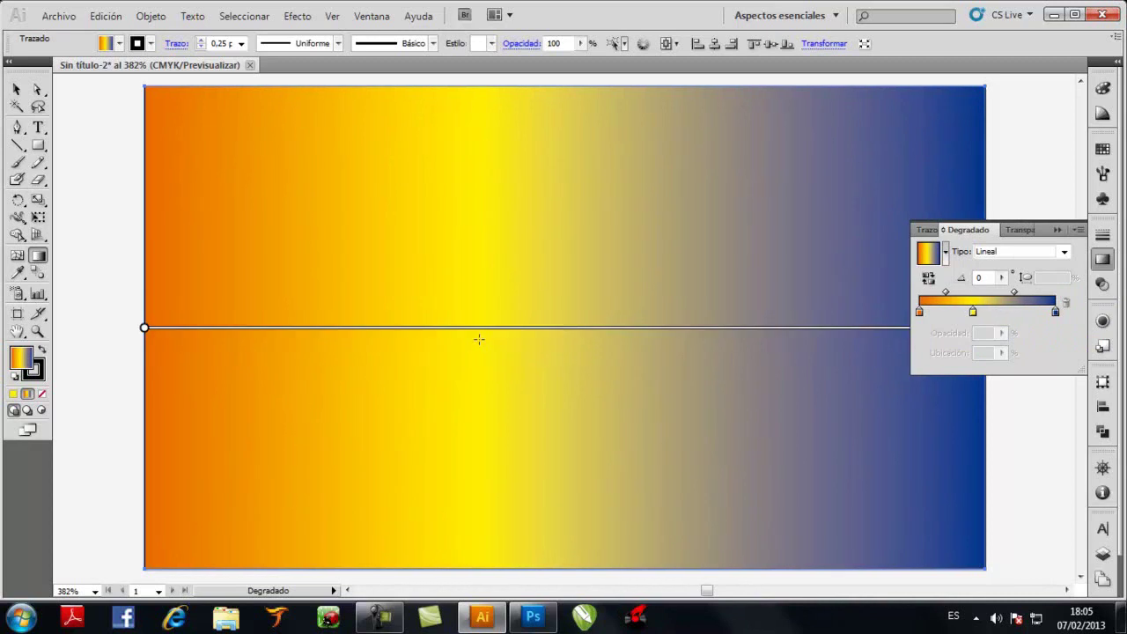
{"action": "left_click_drag", "start_coordinate": [146, 338], "coordinate": [219, 344]}
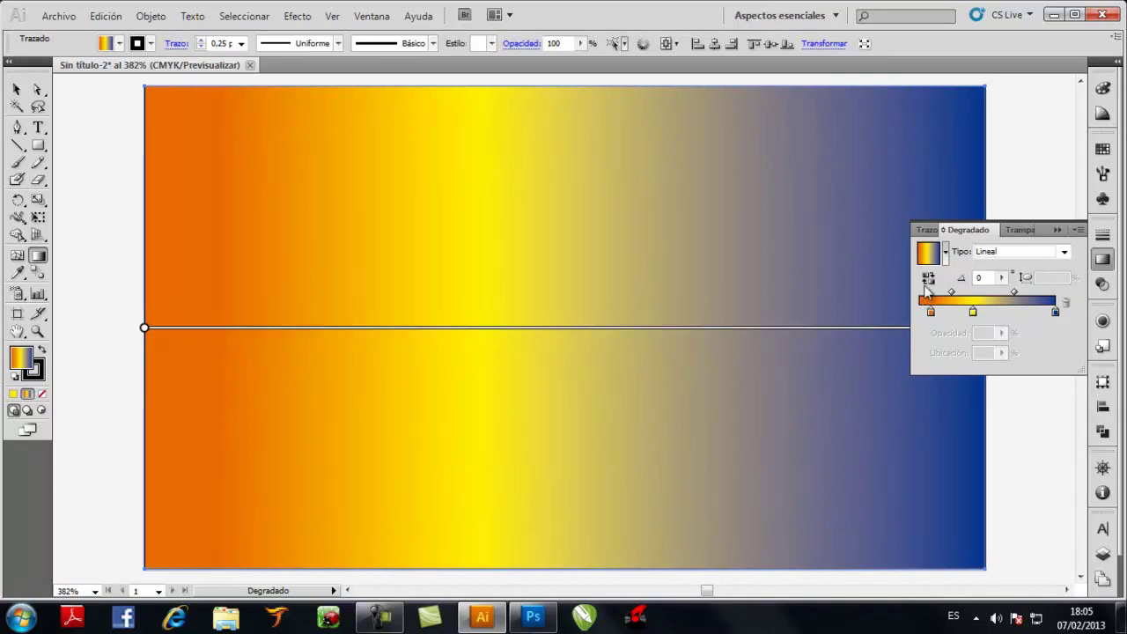
{"action": "left_click", "coordinate": [1056, 230]}
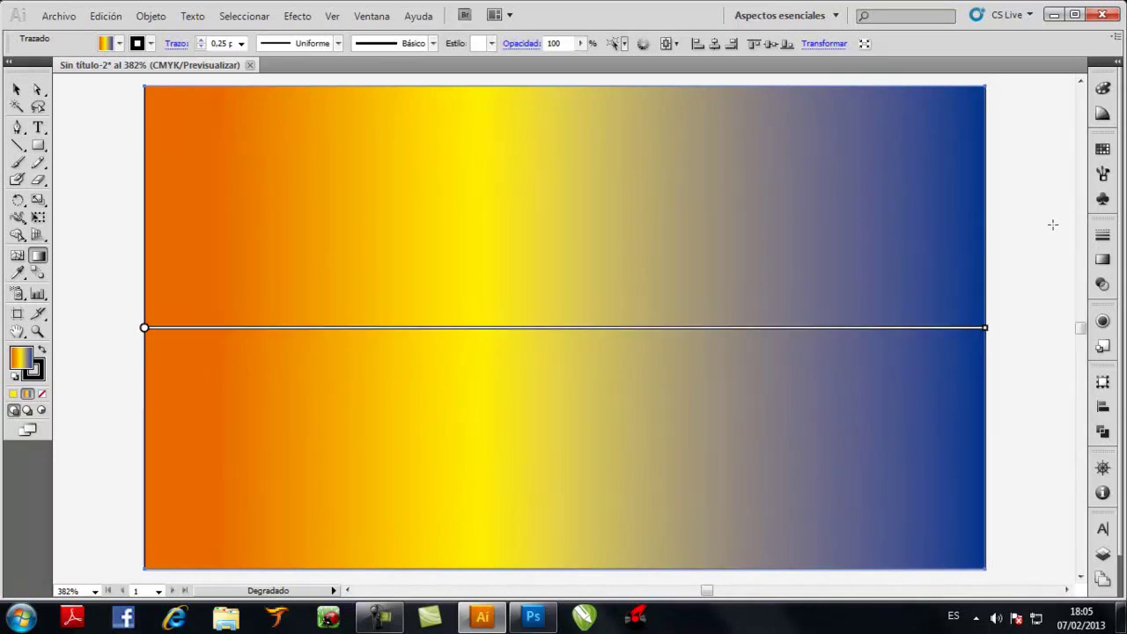
{"action": "left_click", "coordinate": [16, 89]}
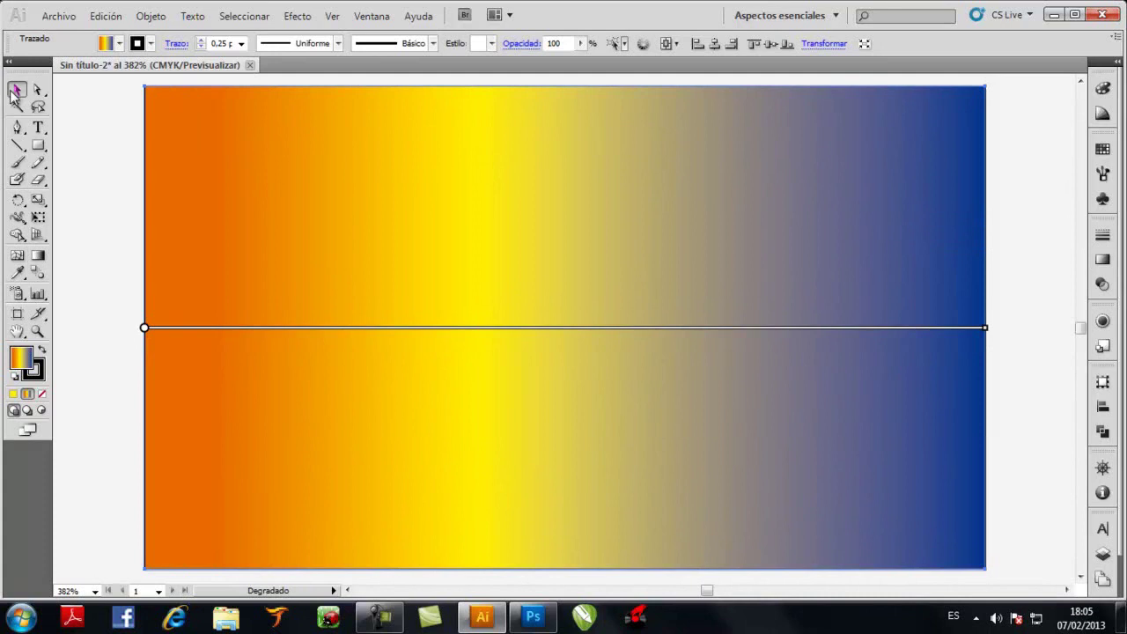
{"action": "left_click", "coordinate": [102, 149]}
Set the gradient rectangle's opacity to 70% in the Transparency panel
{"action": "left_click", "coordinate": [745, 163]}
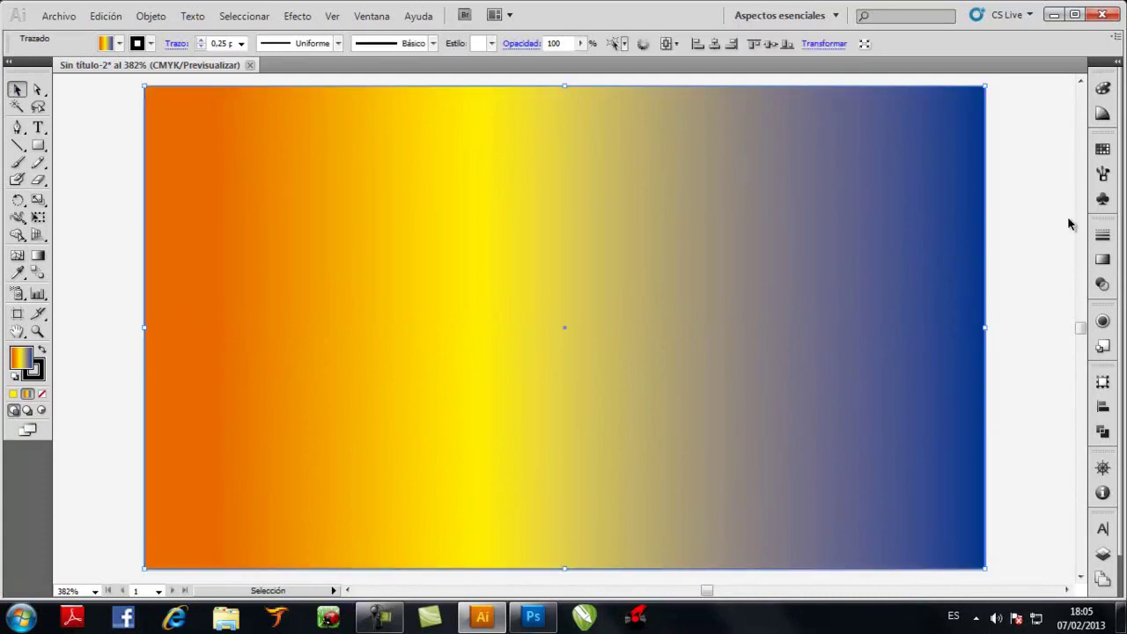
{"action": "left_click", "coordinate": [1102, 285]}
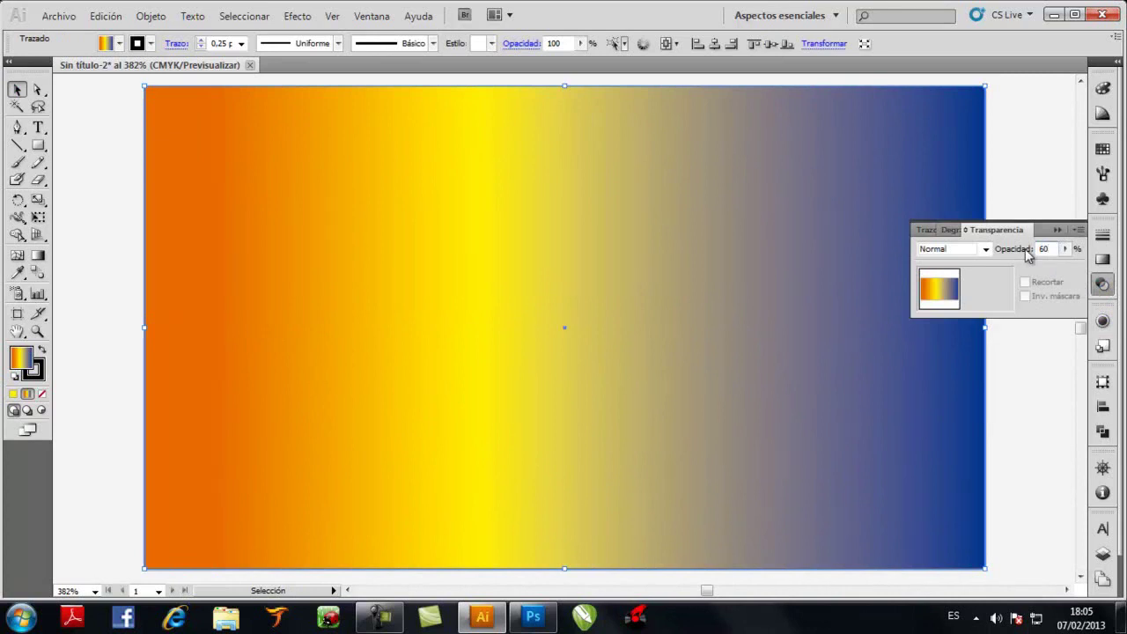
{"action": "key", "text": "Return"}
{"action": "type", "text": "70"}
{"action": "key", "text": "Return"}
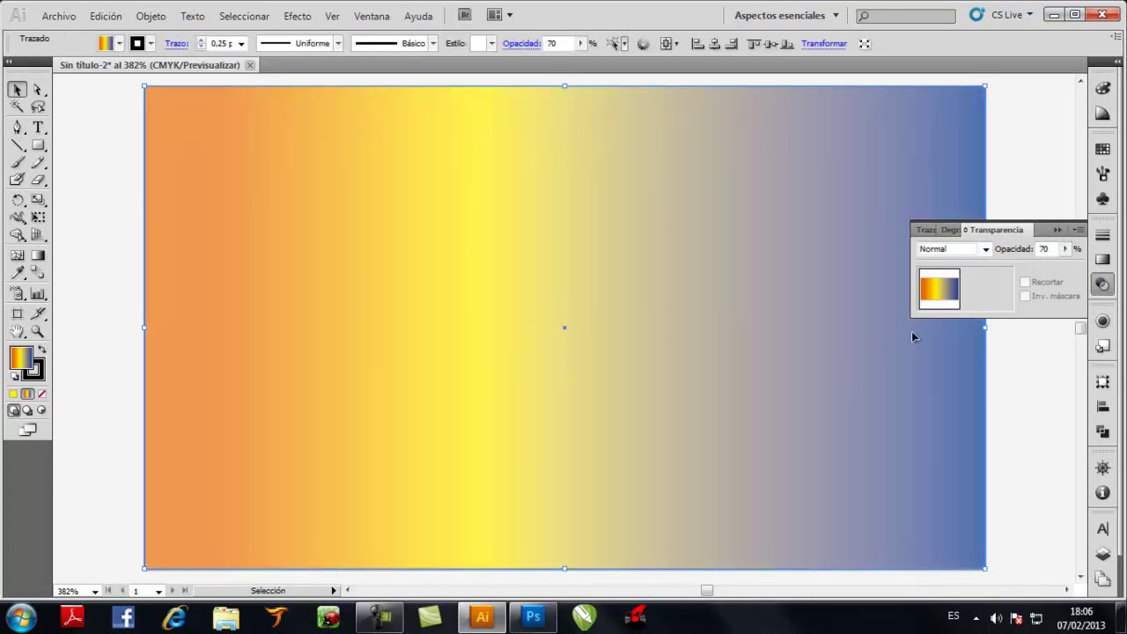
{"action": "left_click", "coordinate": [1057, 229]}
{"action": "left_click", "coordinate": [58, 15]}
{"action": "left_click", "coordinate": [85, 326]}
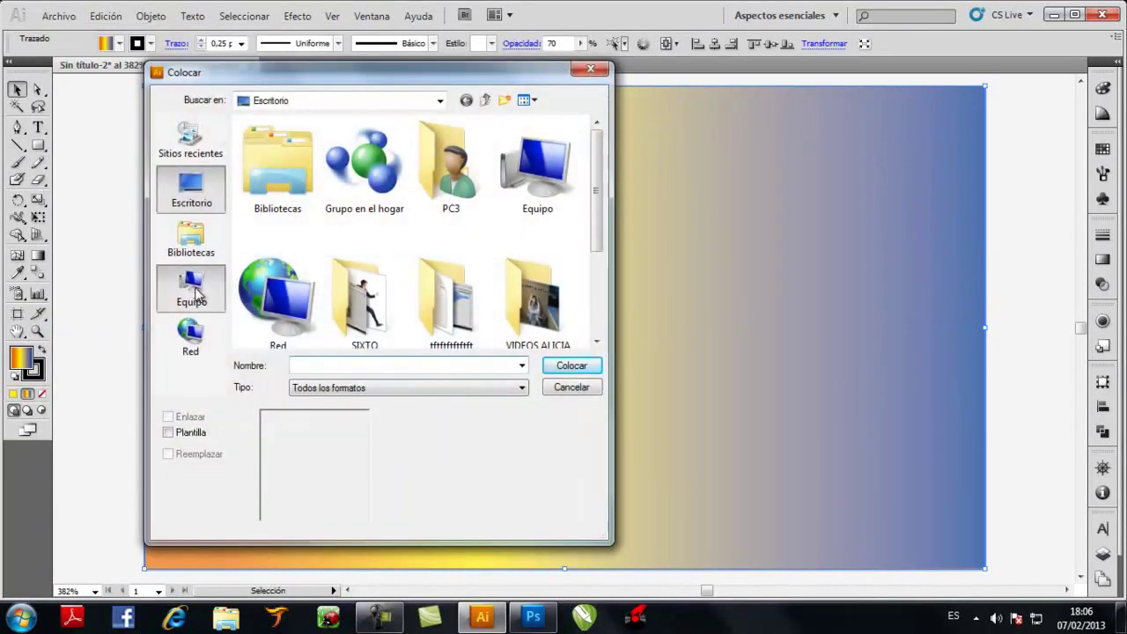
Place the cartoon figure image from the RESPALDO (D:) FACEBOOK folder, keeping its embedded colour profile
{"action": "left_click", "coordinate": [192, 286]}
{"action": "double_click", "coordinate": [319, 203]}
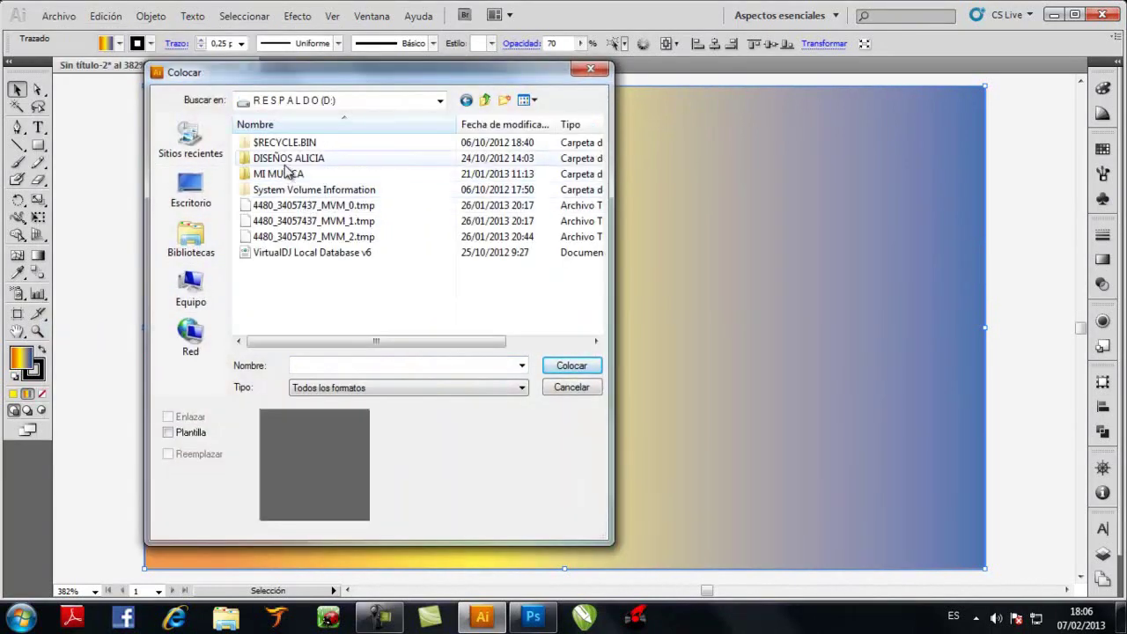
{"action": "double_click", "coordinate": [284, 173]}
{"action": "scroll", "coordinate": [397, 236], "scroll_direction": "down", "scroll_amount": 3}
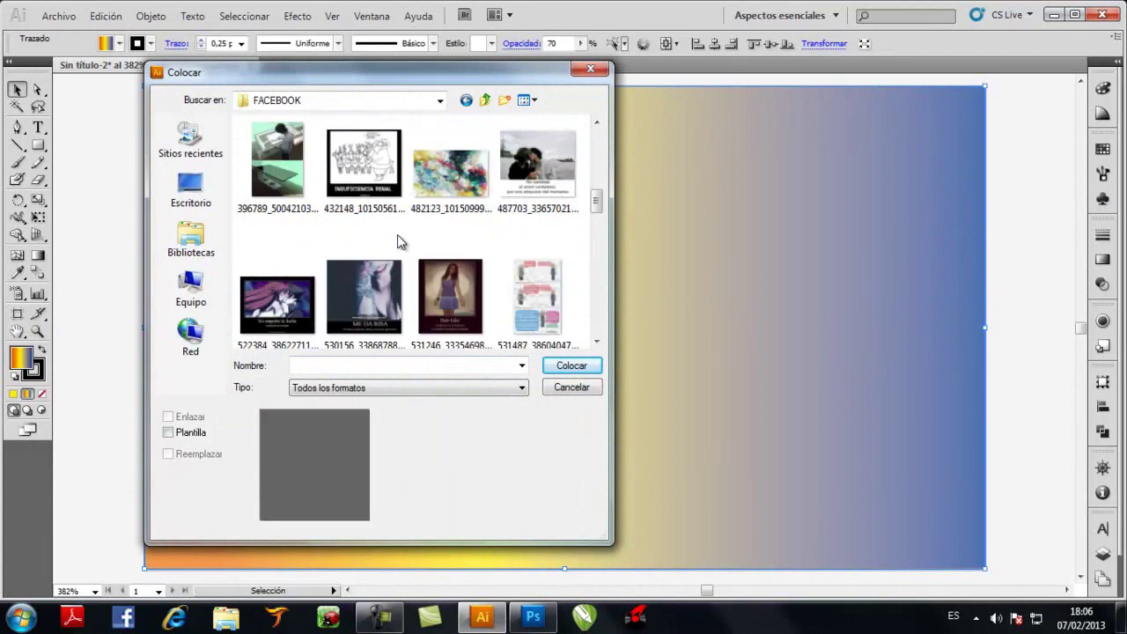
{"action": "scroll", "coordinate": [397, 234], "scroll_direction": "up", "scroll_amount": 3}
{"action": "scroll", "coordinate": [397, 234], "scroll_direction": "down", "scroll_amount": 2}
{"action": "scroll", "coordinate": [397, 238], "scroll_direction": "up", "scroll_amount": 2}
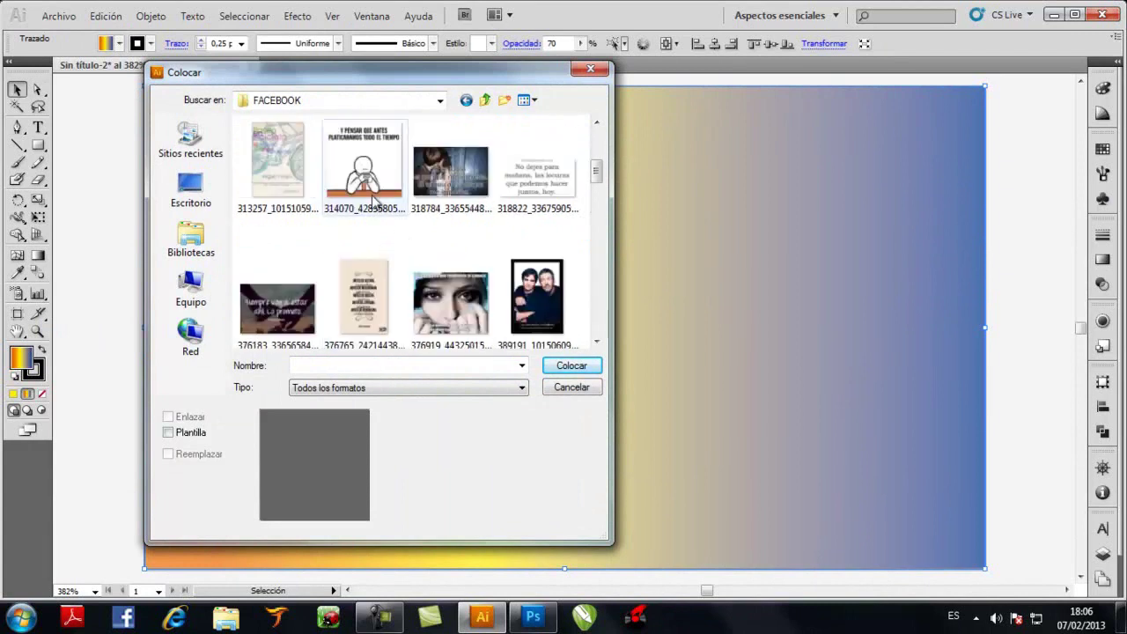
{"action": "left_click", "coordinate": [396, 220]}
{"action": "left_click", "coordinate": [568, 366]}
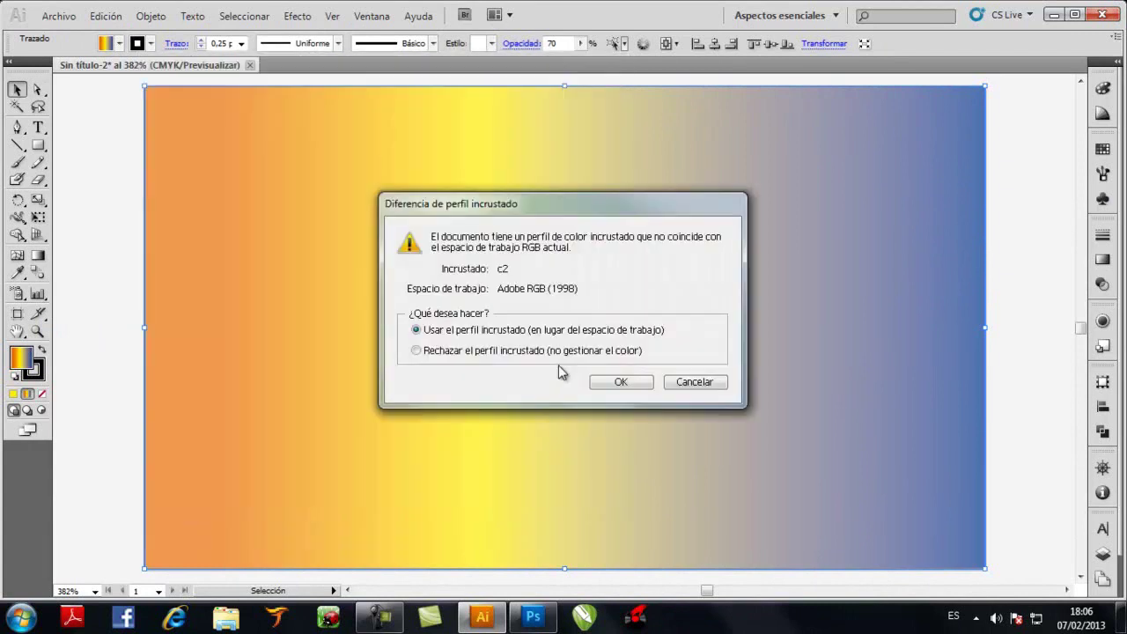
{"action": "left_click", "coordinate": [626, 382]}
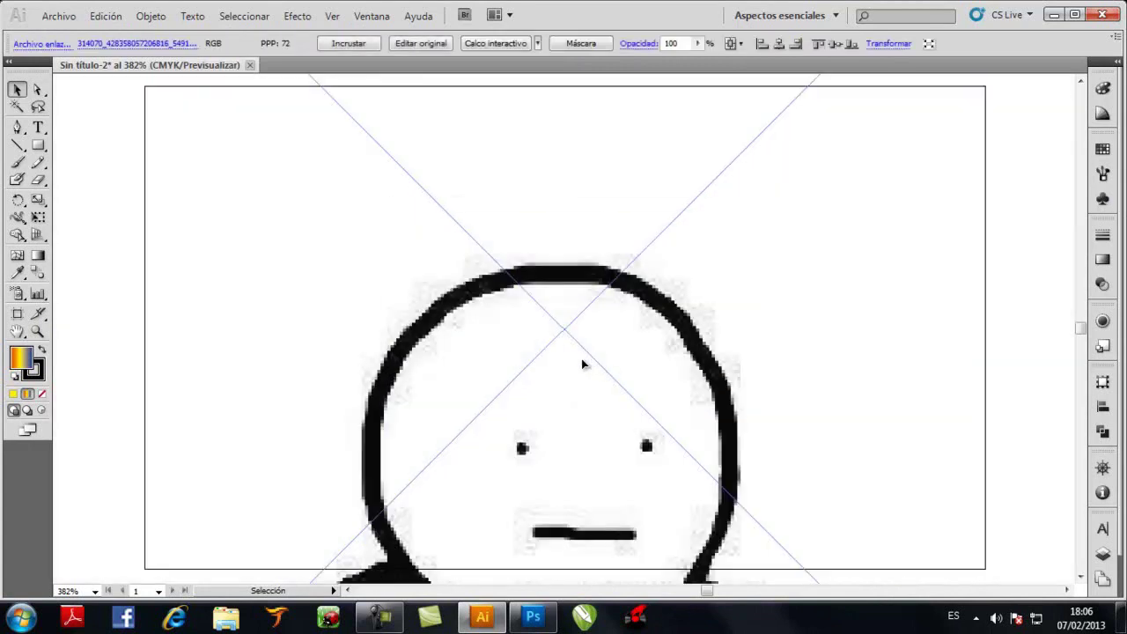
Move the placed figure image to the right and embed it in the document
{"action": "key", "text": "ctrl+minus"}
{"action": "key", "text": "ctrl+minus"}
{"action": "key", "text": "ctrl+minus"}
{"action": "key", "text": "ctrl+minus"}
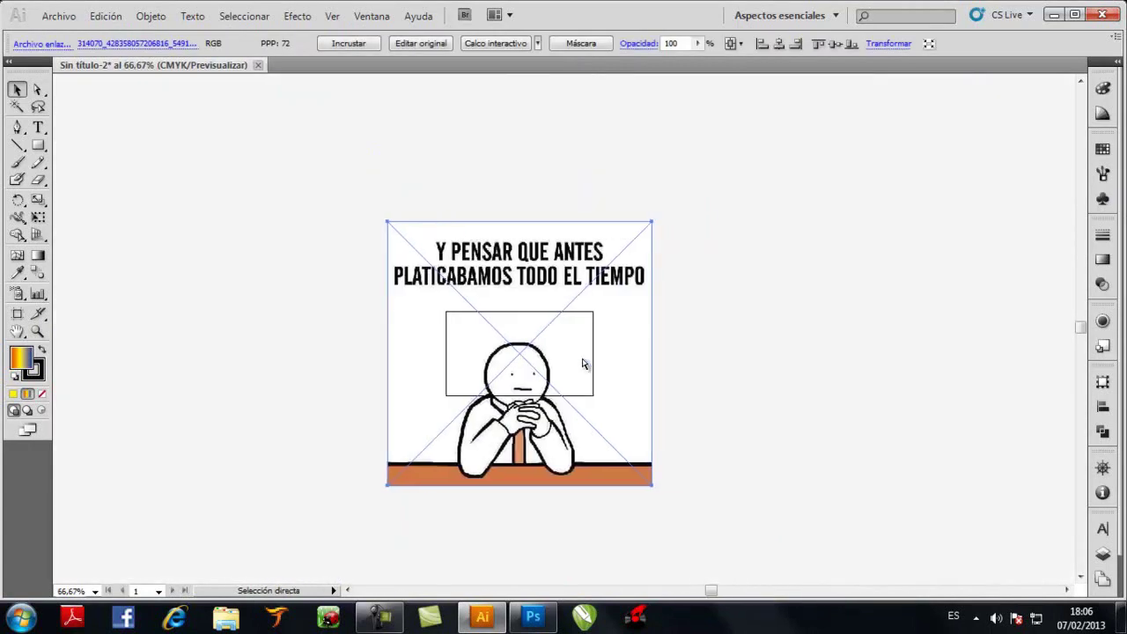
{"action": "left_click_drag", "start_coordinate": [504, 278], "coordinate": [740, 259]}
{"action": "scroll", "coordinate": [669, 323], "scroll_direction": "right", "scroll_amount": 3}
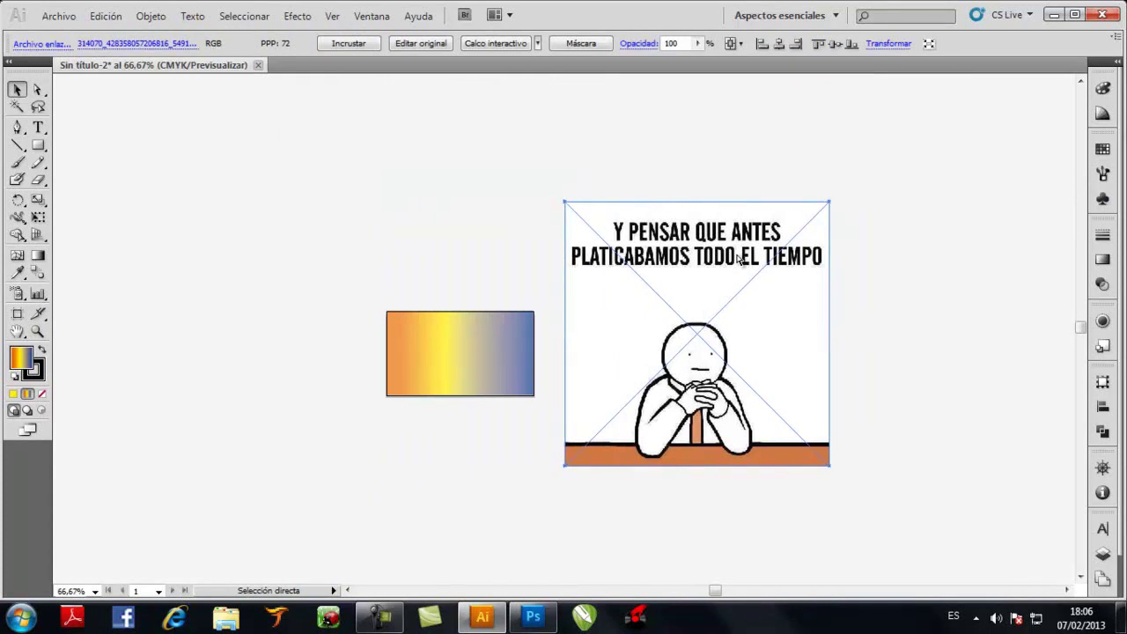
{"action": "key", "text": "ctrl+plus"}
{"action": "key", "text": "ctrl+plus"}
{"action": "scroll", "coordinate": [434, 349], "scroll_direction": "down", "scroll_amount": 3}
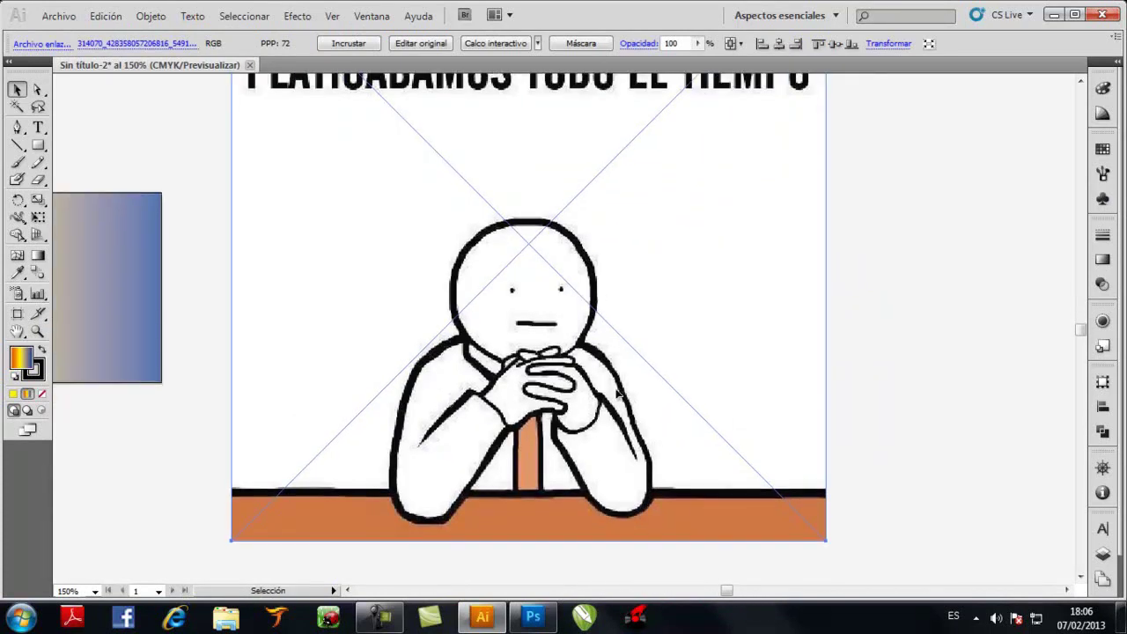
{"action": "left_click", "coordinate": [347, 44]}
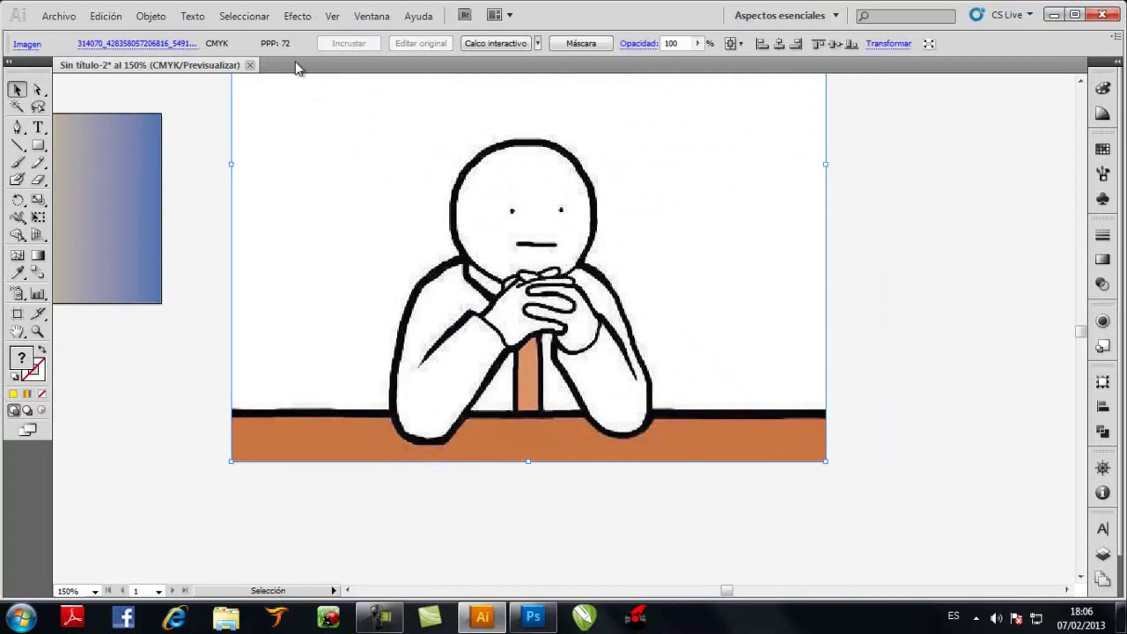
With the Pen tool, trace from the table's right end up the figure's right side and over its head
{"action": "left_click", "coordinate": [17, 129]}
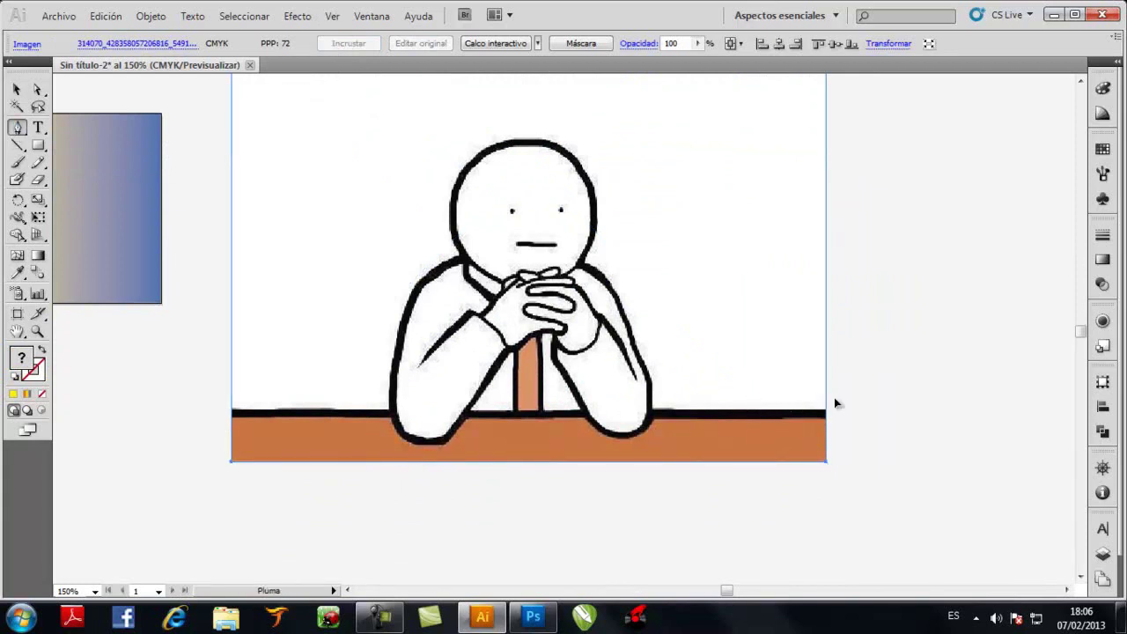
{"action": "left_click", "coordinate": [834, 399]}
{"action": "left_click", "coordinate": [660, 402]}
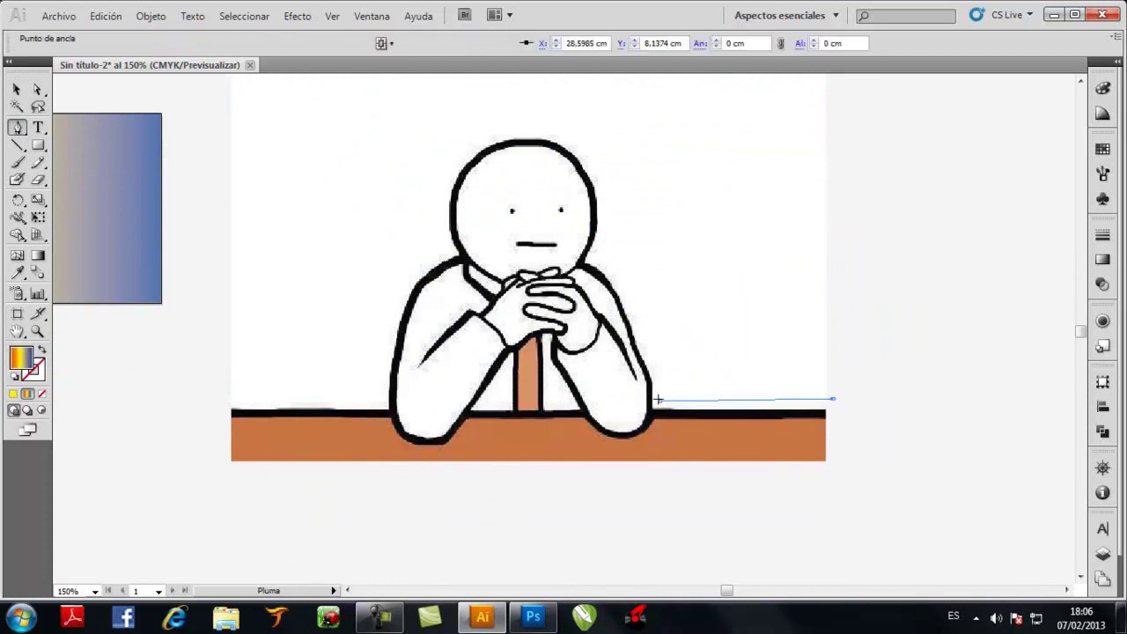
{"action": "left_click", "coordinate": [656, 376]}
{"action": "left_click", "coordinate": [635, 322]}
{"action": "left_click", "coordinate": [628, 301]}
{"action": "left_click", "coordinate": [611, 264]}
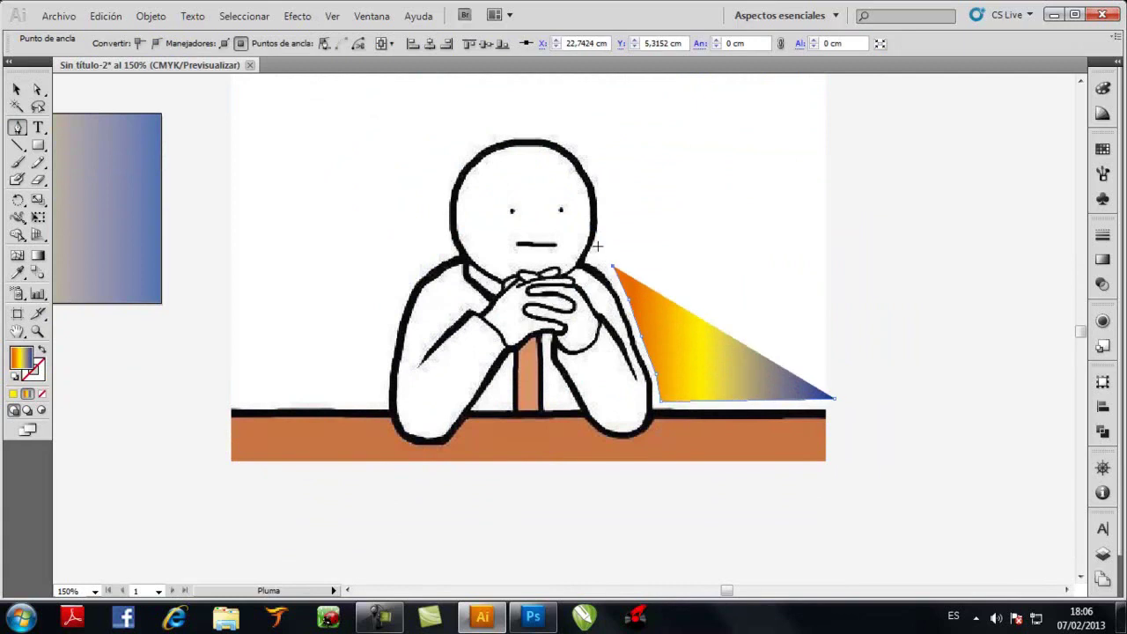
{"action": "left_click", "coordinate": [599, 245]}
{"action": "left_click", "coordinate": [607, 203]}
{"action": "left_click", "coordinate": [590, 155]}
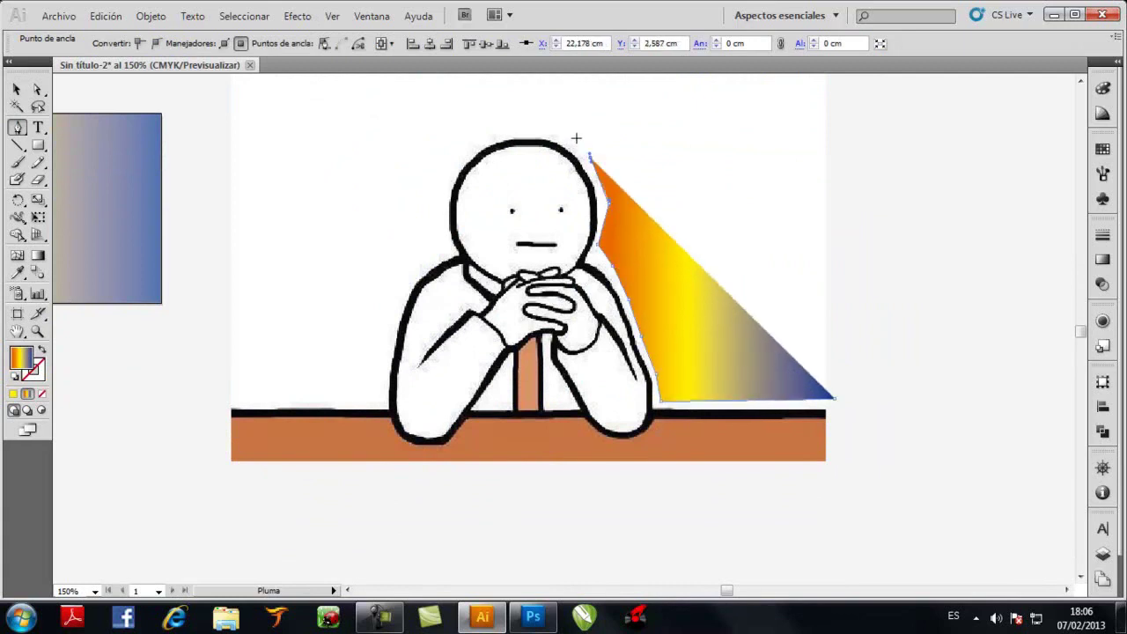
{"action": "left_click", "coordinate": [554, 130]}
{"action": "left_click", "coordinate": [521, 130]}
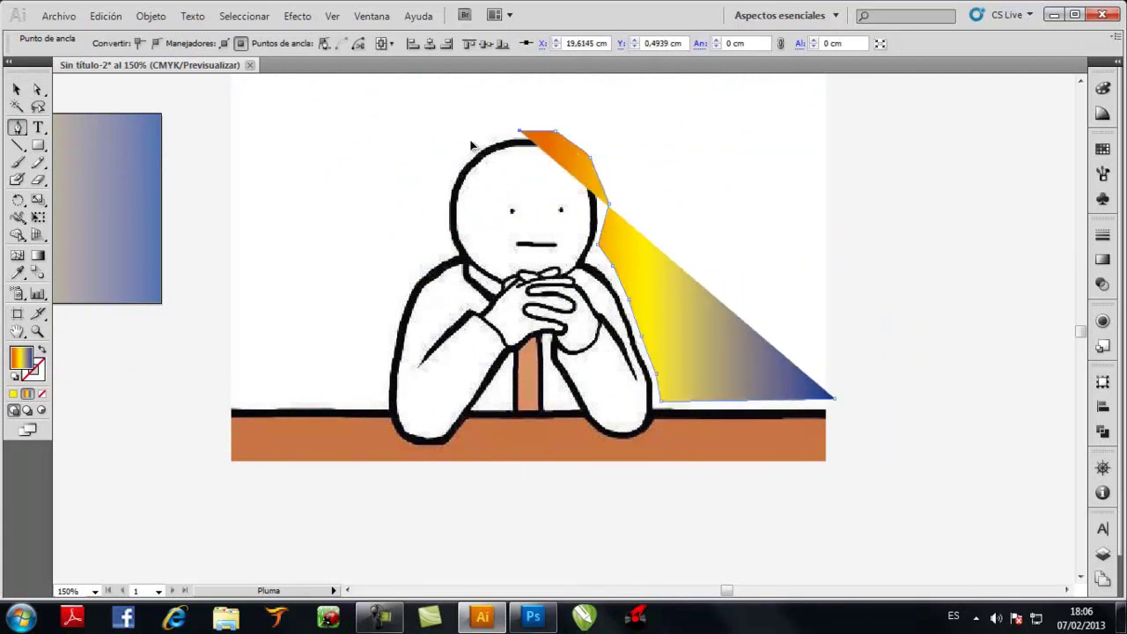
{"action": "left_click", "coordinate": [471, 141]}
{"action": "left_click", "coordinate": [442, 174]}
{"action": "left_click", "coordinate": [436, 209]}
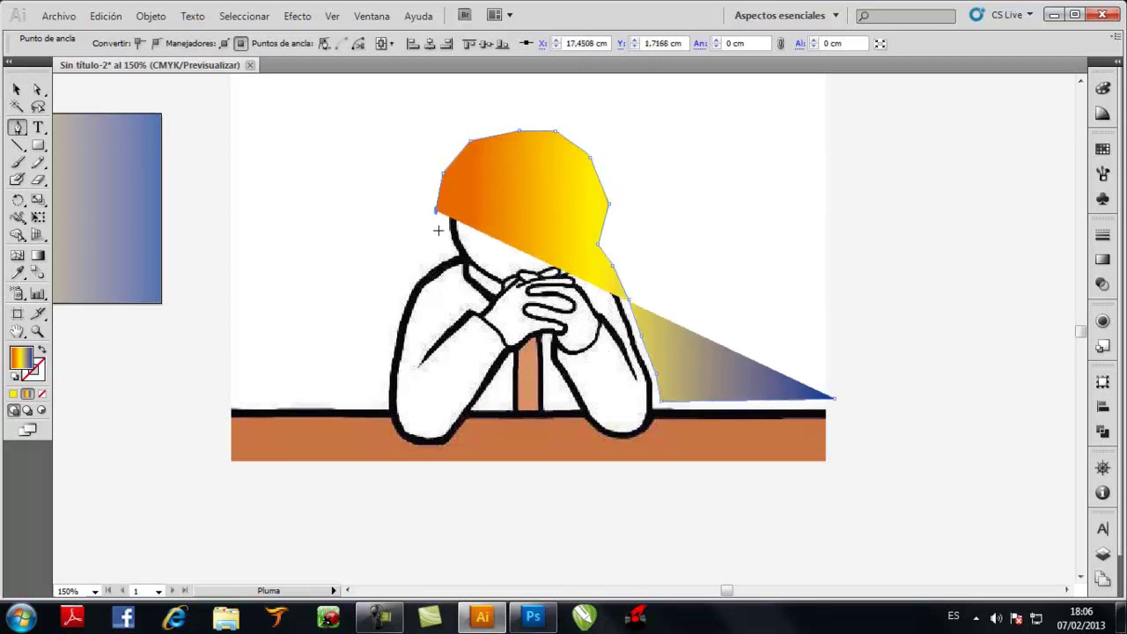
{"action": "left_click", "coordinate": [438, 245]}
Continue the outline down the figure's left side and left along the table top to its end
{"action": "left_click", "coordinate": [429, 261]}
{"action": "left_click", "coordinate": [405, 292]}
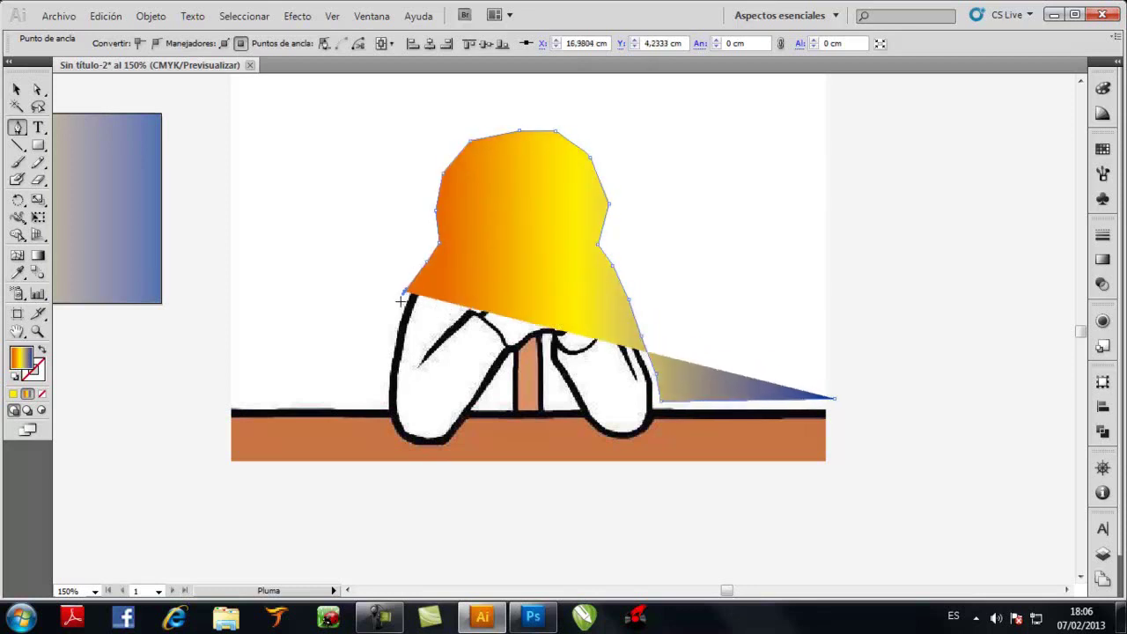
{"action": "left_click", "coordinate": [392, 334]}
{"action": "left_click", "coordinate": [382, 369]}
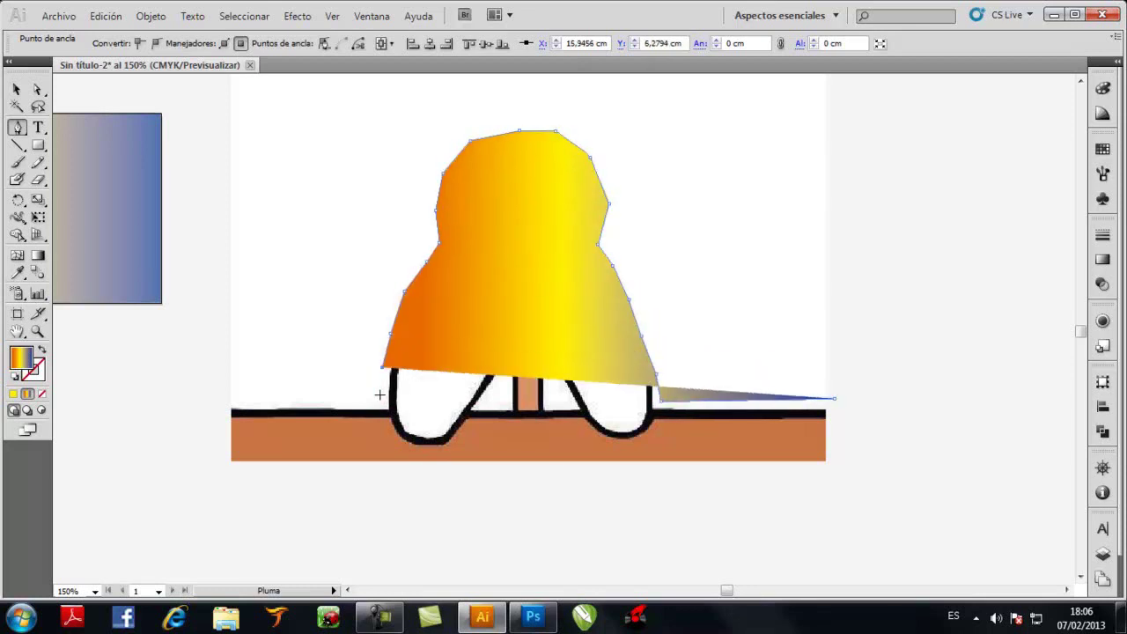
{"action": "left_click", "coordinate": [380, 396]}
{"action": "left_click", "coordinate": [345, 404]}
{"action": "left_click", "coordinate": [317, 409]}
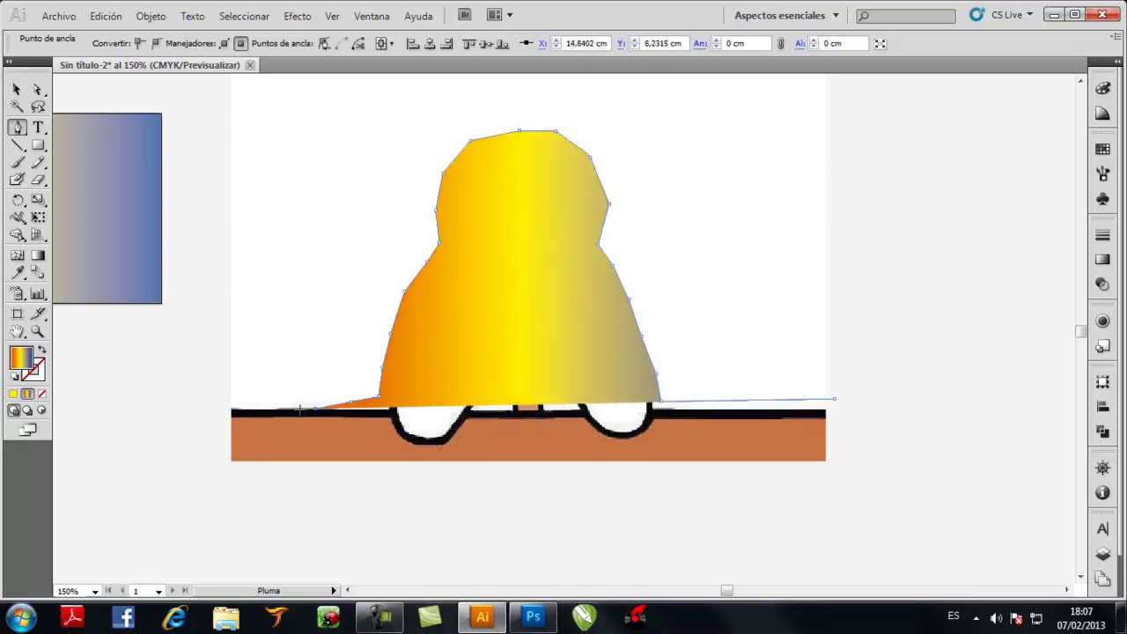
{"action": "left_click", "coordinate": [238, 405]}
{"action": "left_click", "coordinate": [213, 406]}
{"action": "left_click", "coordinate": [220, 459]}
{"action": "left_click", "coordinate": [299, 482]}
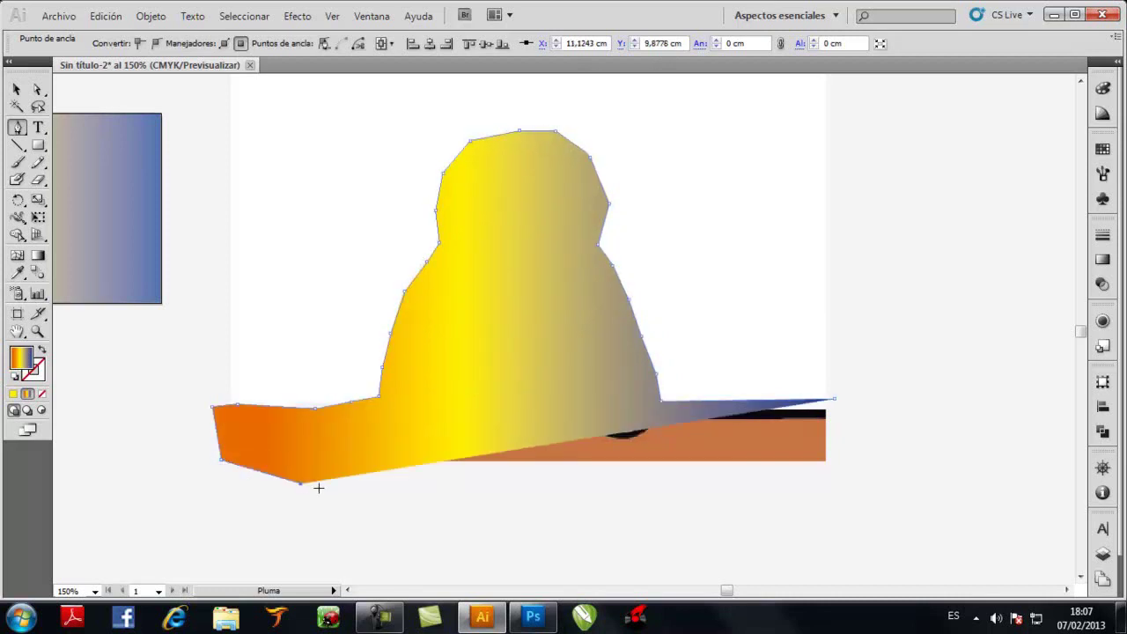
Redo the bottom-left corner, trace under the table and close the shape at its start
{"action": "key", "text": "ctrl+z"}
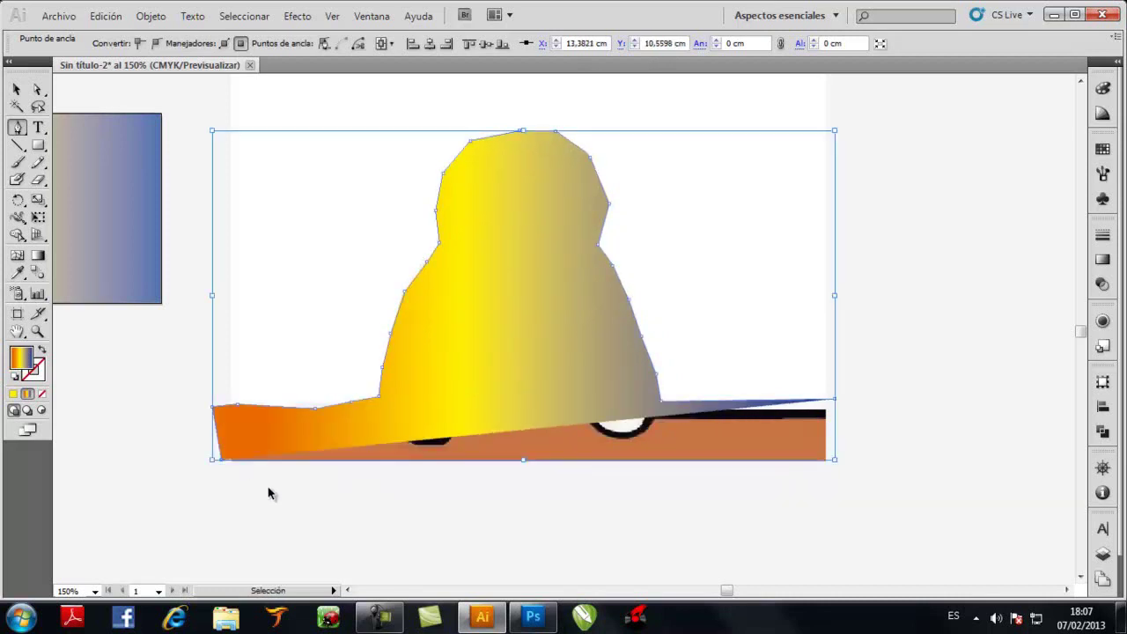
{"action": "key", "text": "ctrl+z"}
{"action": "left_click", "coordinate": [214, 461]}
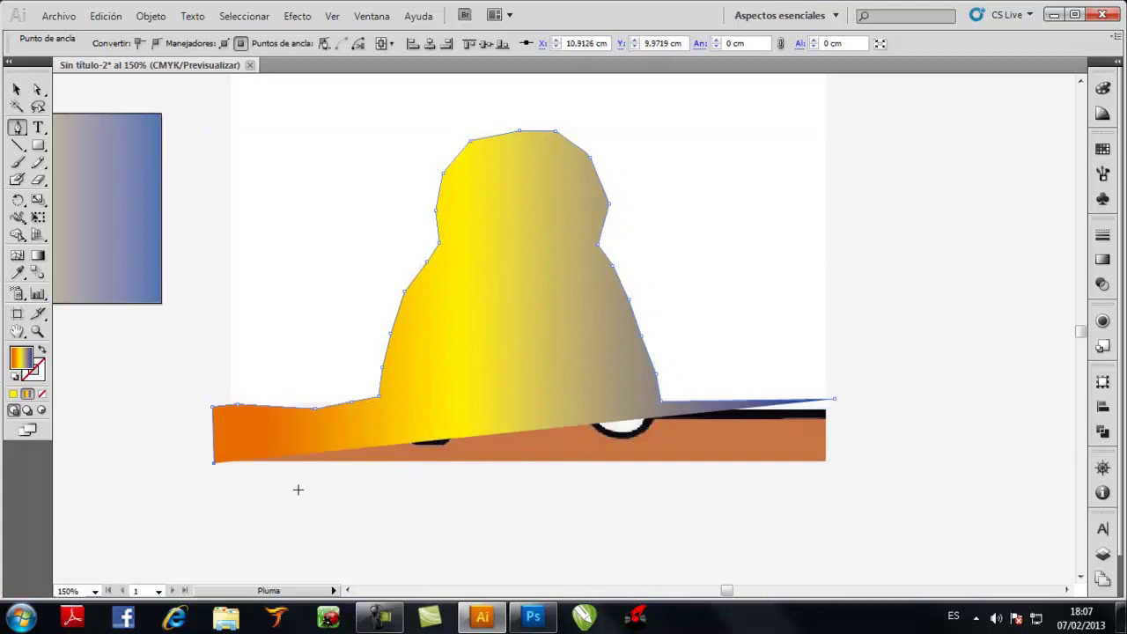
{"action": "left_click", "coordinate": [240, 485]}
{"action": "left_click", "coordinate": [516, 499]}
{"action": "left_click", "coordinate": [717, 508]}
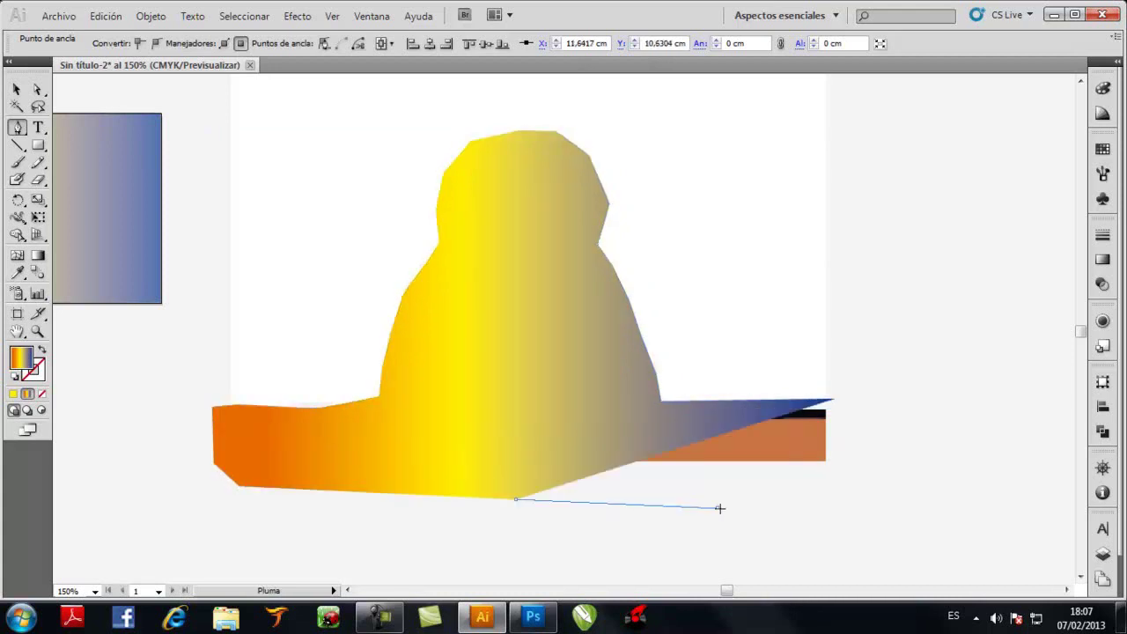
{"action": "left_click", "coordinate": [827, 504]}
{"action": "left_click", "coordinate": [856, 484]}
{"action": "left_click", "coordinate": [852, 400]}
{"action": "left_click", "coordinate": [845, 398]}
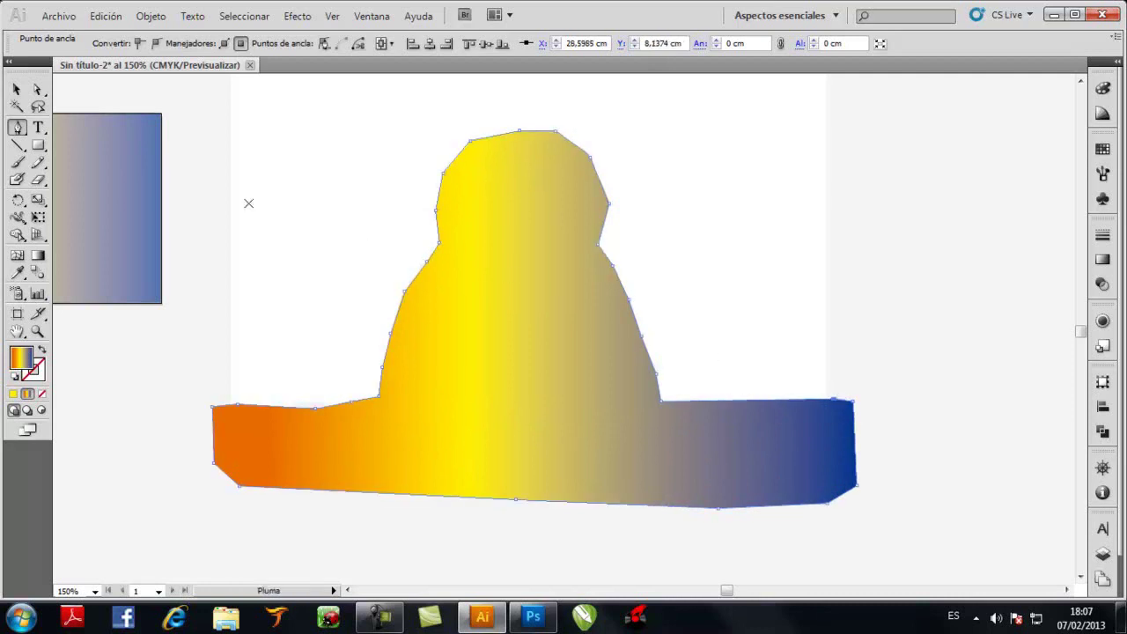
{"action": "left_click", "coordinate": [16, 89]}
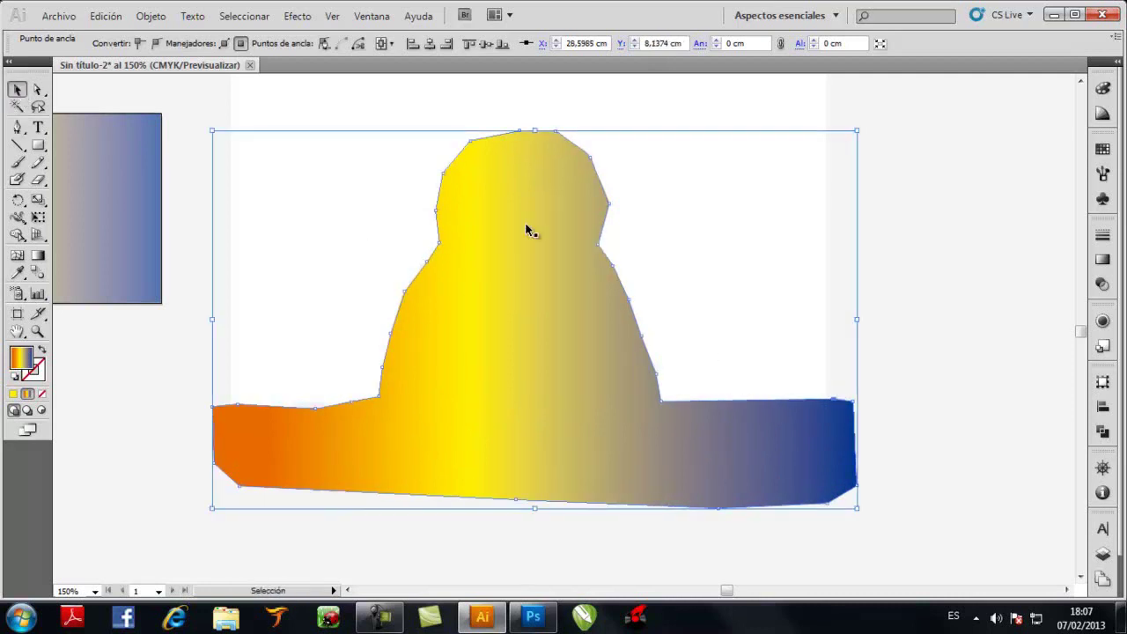
Select the figure image together with the traced silhouette shape
{"action": "left_click", "coordinate": [945, 226]}
{"action": "scroll", "coordinate": [947, 226], "scroll_direction": "up", "scroll_amount": 1}
{"action": "left_click", "coordinate": [764, 154]}
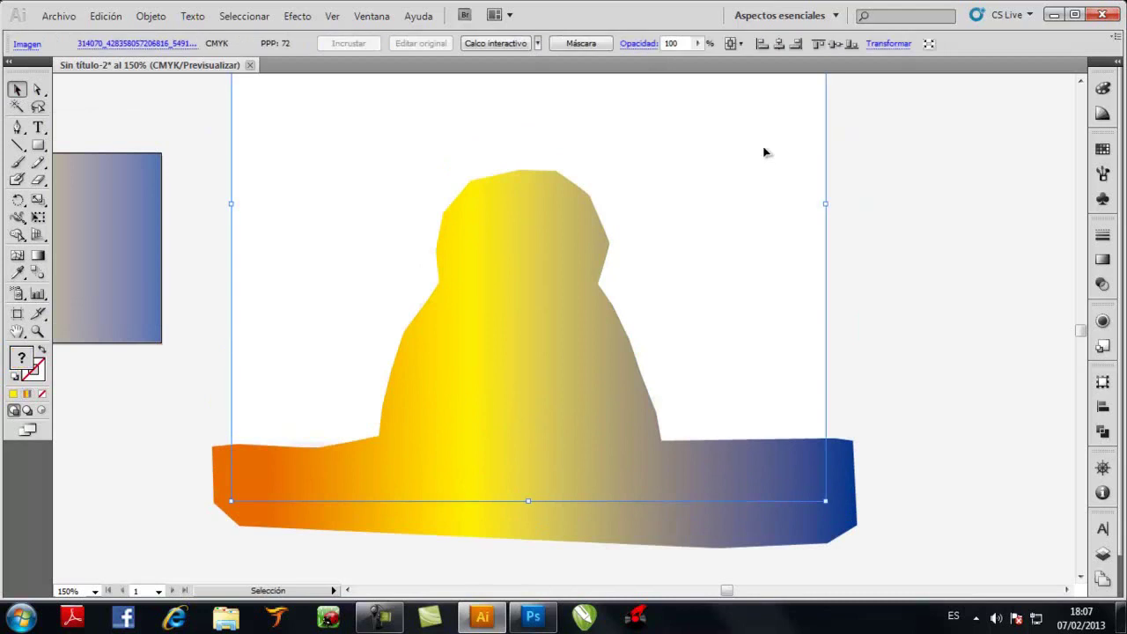
{"action": "scroll", "coordinate": [816, 233], "scroll_direction": "up", "scroll_amount": 3}
{"action": "scroll", "coordinate": [766, 280], "scroll_direction": "down", "scroll_amount": 2}
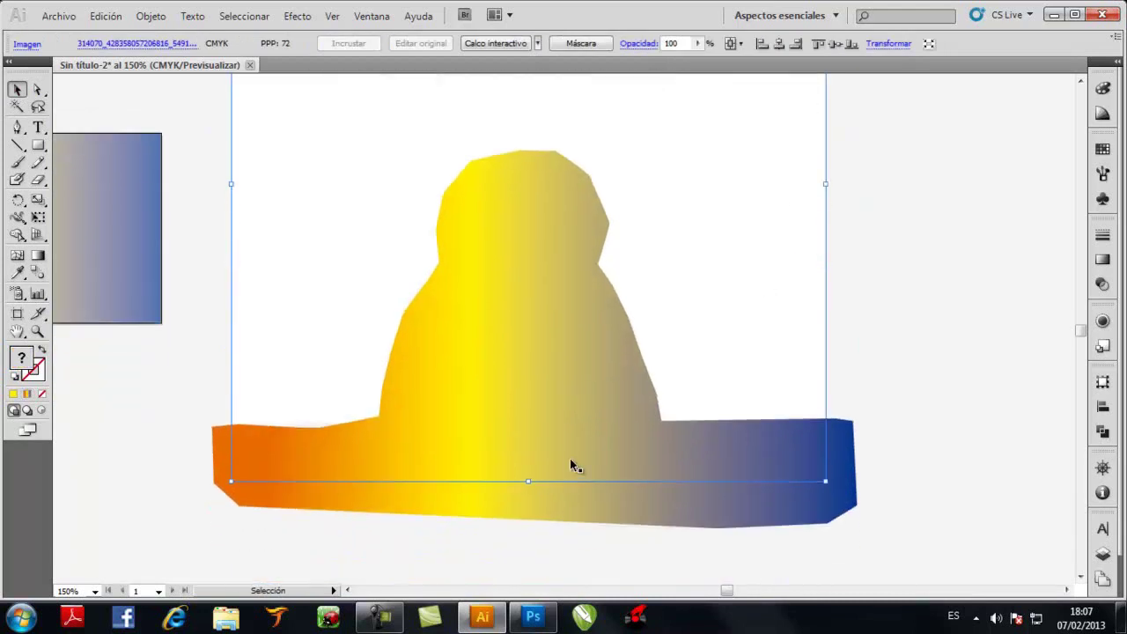
{"action": "left_click", "coordinate": [536, 337], "text": "shift"}
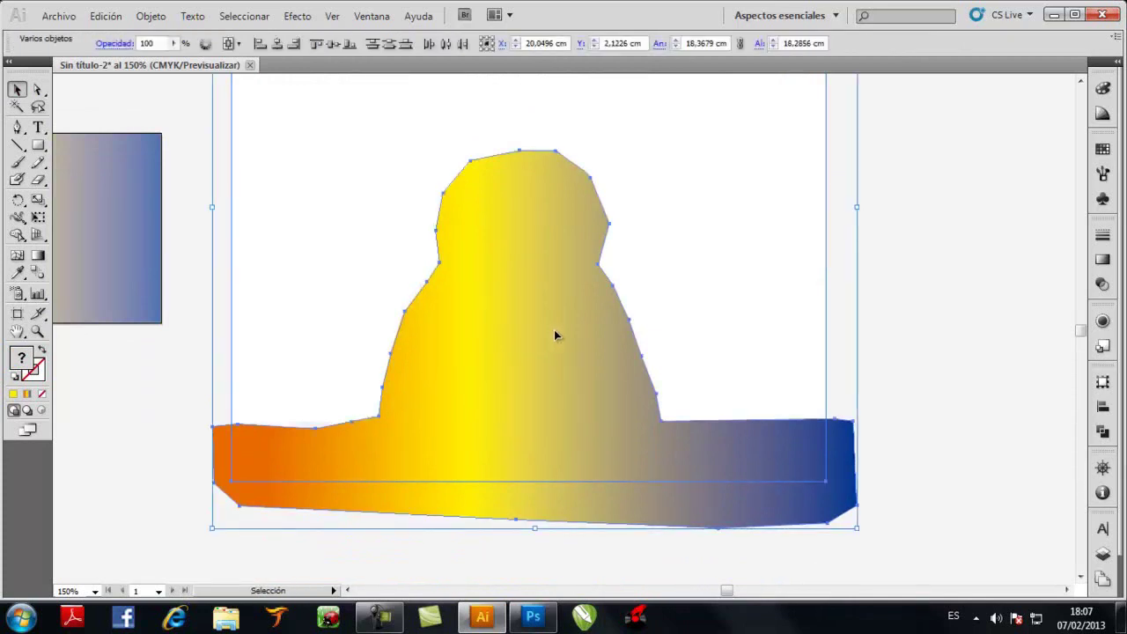
{"action": "scroll", "coordinate": [542, 276], "scroll_direction": "up", "scroll_amount": 4}
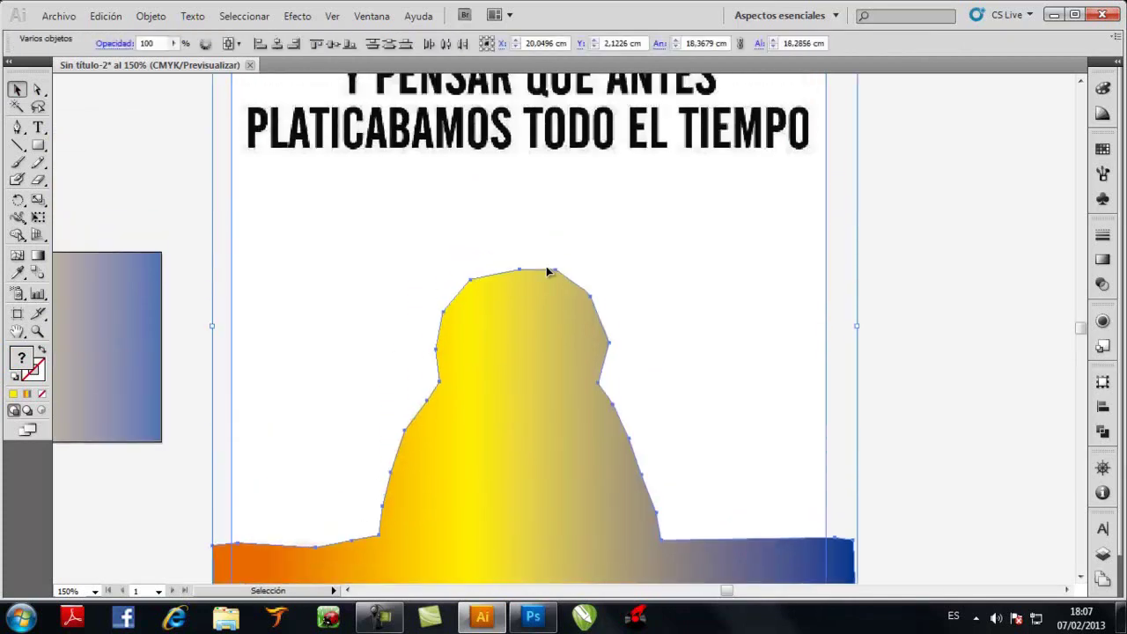
{"action": "scroll", "coordinate": [547, 268], "scroll_direction": "up", "scroll_amount": 1}
{"action": "scroll", "coordinate": [547, 268], "scroll_direction": "down", "scroll_amount": 2}
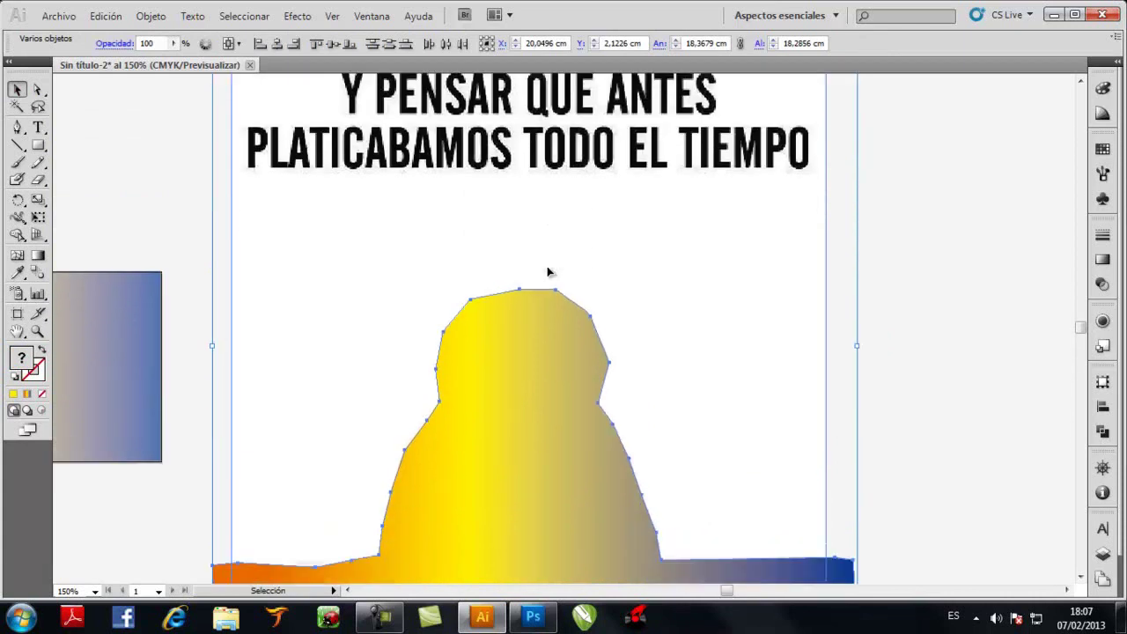
Make a clipping mask (Crear máscara de recorte) from the two selected objects
{"action": "right_click", "coordinate": [554, 228]}
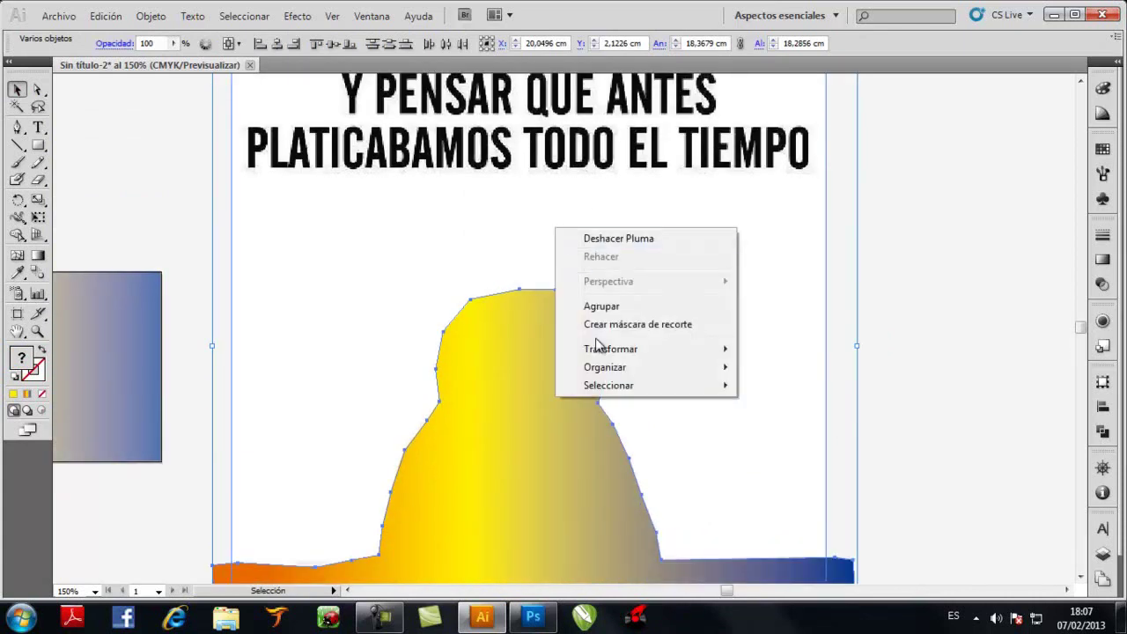
{"action": "left_click", "coordinate": [611, 325]}
{"action": "left_click", "coordinate": [572, 240]}
{"action": "key", "text": "ctrl+minus"}
{"action": "key", "text": "ctrl+minus"}
Shrink the clipped figure to about half size, centre it on the gradient rectangle, and move it lower
{"action": "left_click", "coordinate": [667, 264]}
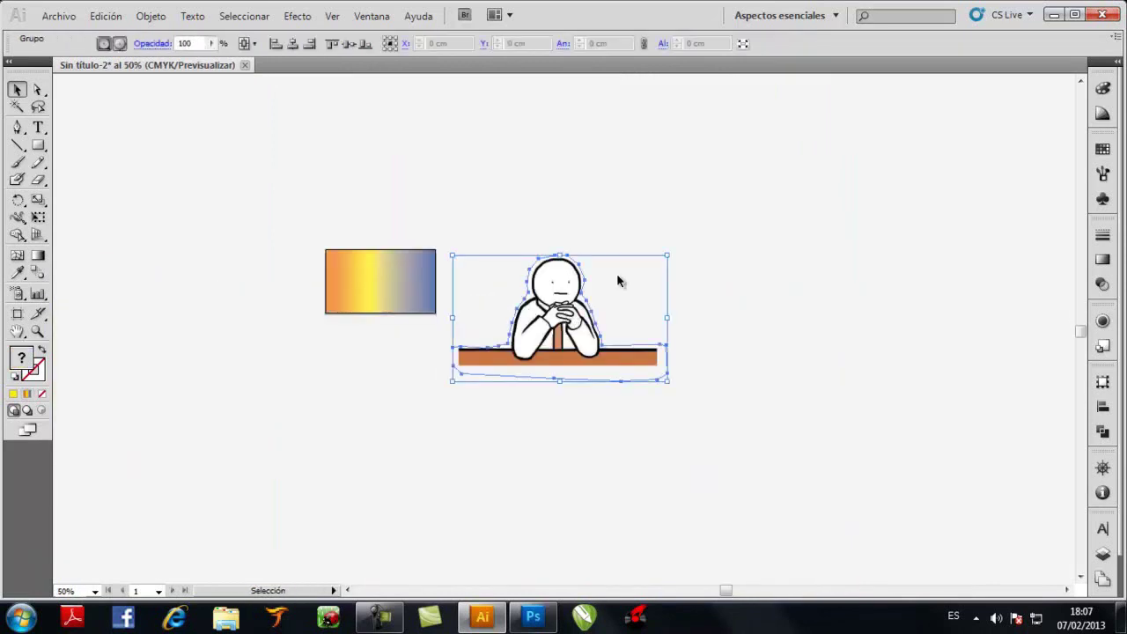
{"action": "left_click_drag", "start_coordinate": [668, 254], "coordinate": [553, 324]}
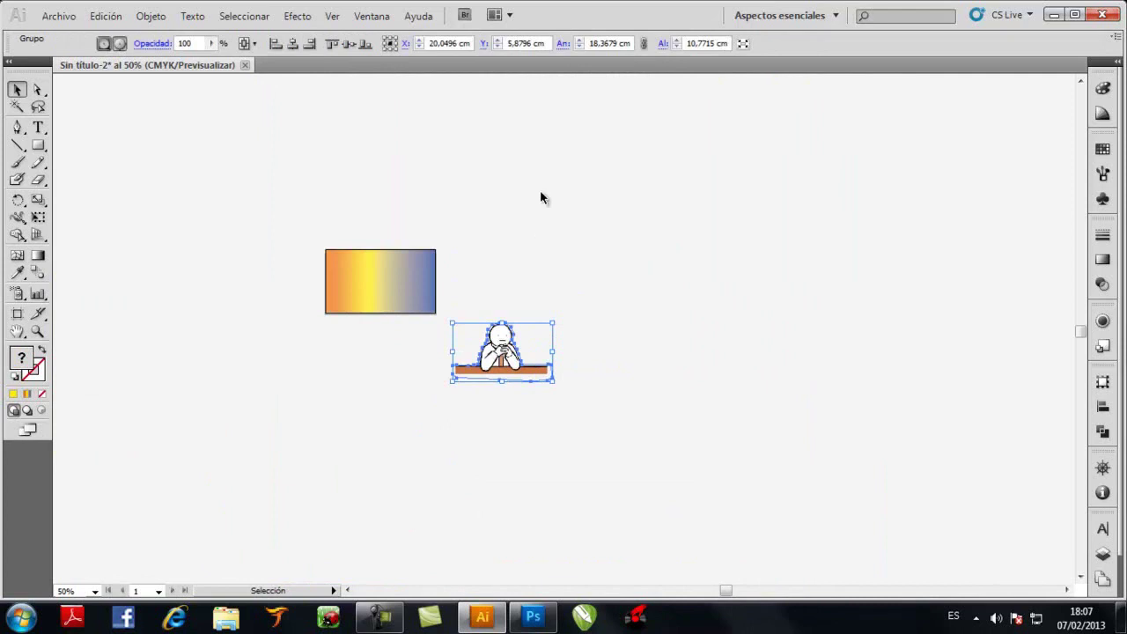
{"action": "left_click", "coordinate": [292, 44]}
{"action": "left_click", "coordinate": [350, 44]}
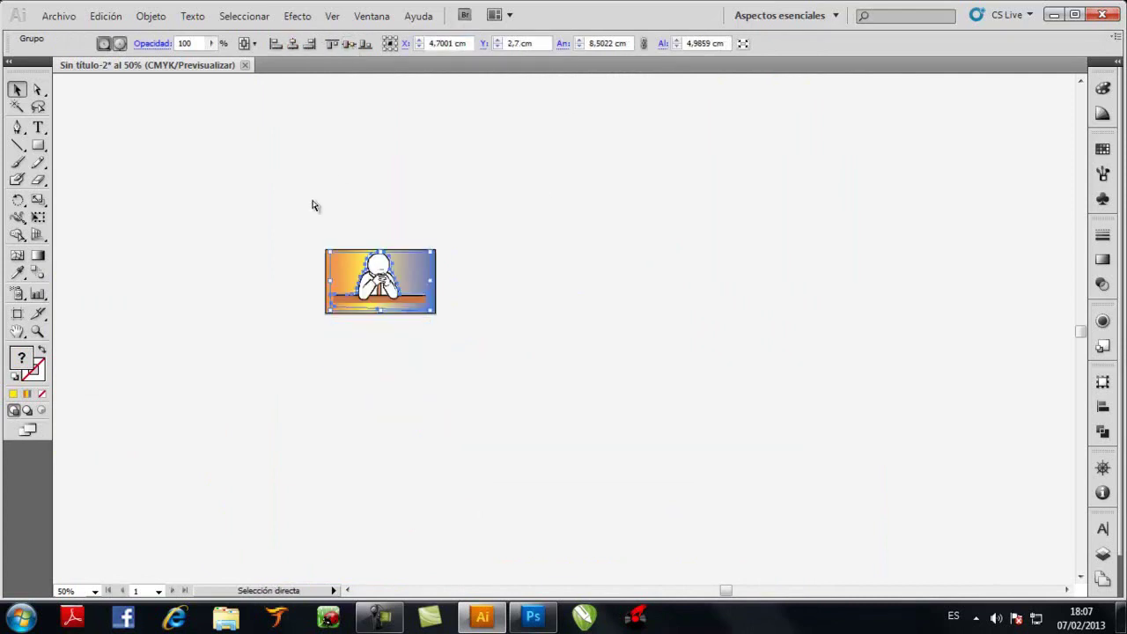
{"action": "key", "text": "ctrl+0"}
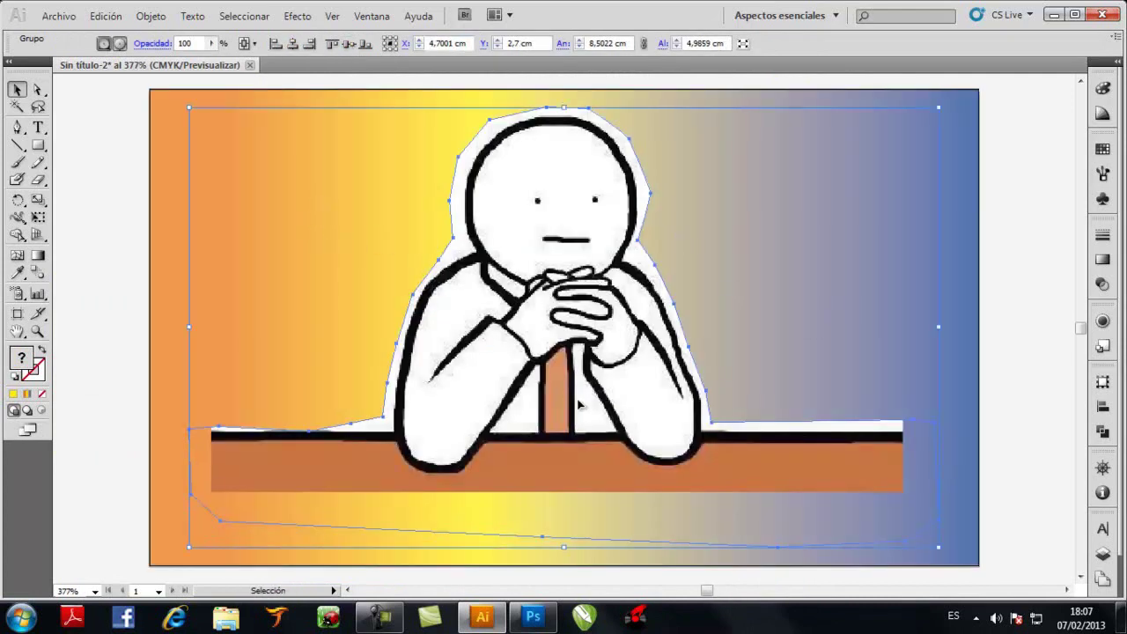
{"action": "left_click_drag", "start_coordinate": [568, 405], "coordinate": [550, 488]}
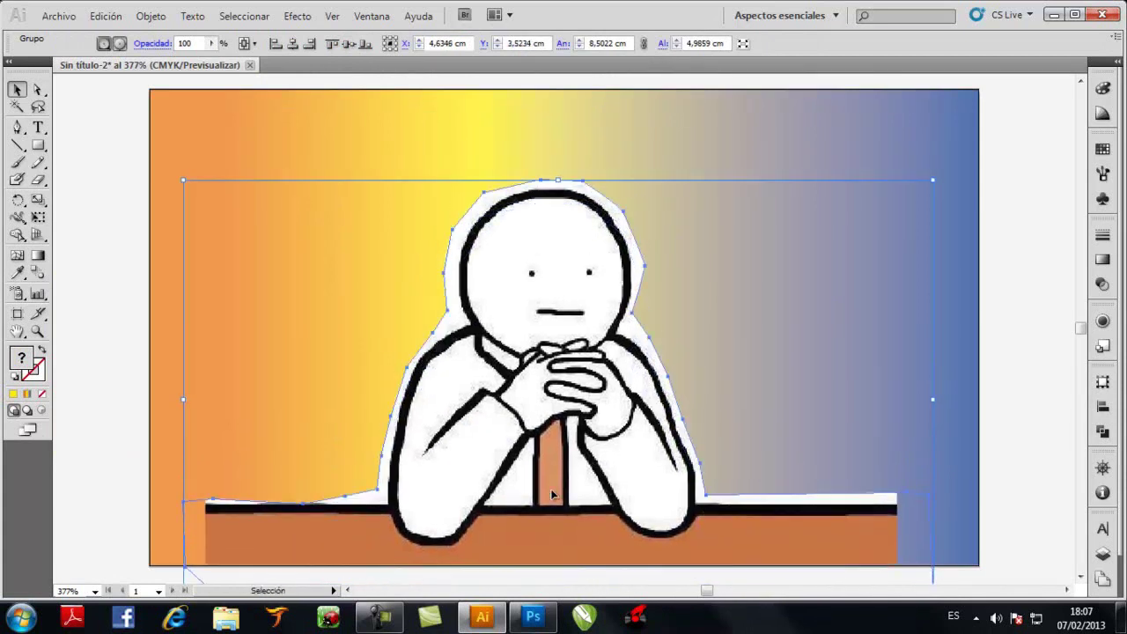
{"action": "left_click", "coordinate": [1023, 286]}
{"action": "left_click", "coordinate": [543, 308]}
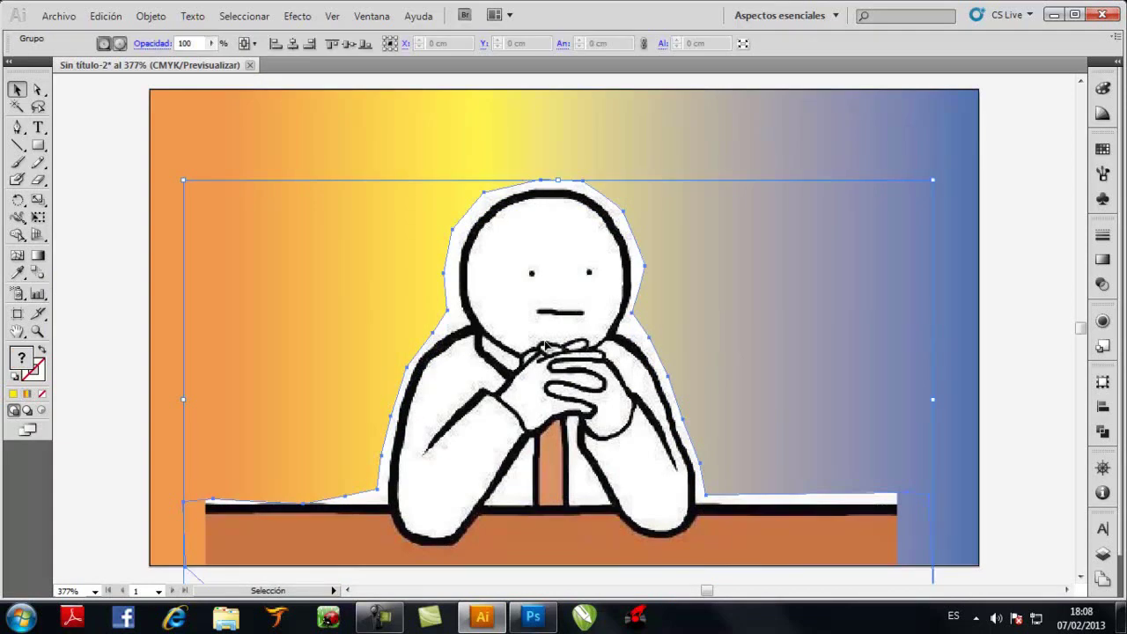
Convert the figure's colours to CMYK via Edición > Editar colores
{"action": "left_click", "coordinate": [113, 16]}
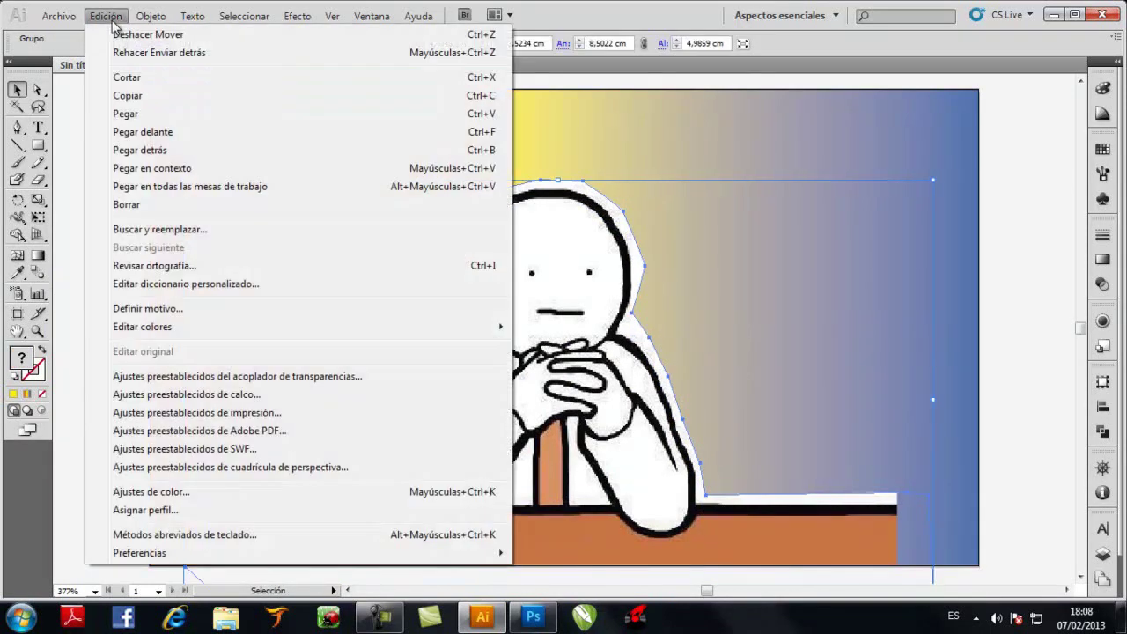
{"action": "mouse_move", "coordinate": [495, 333]}
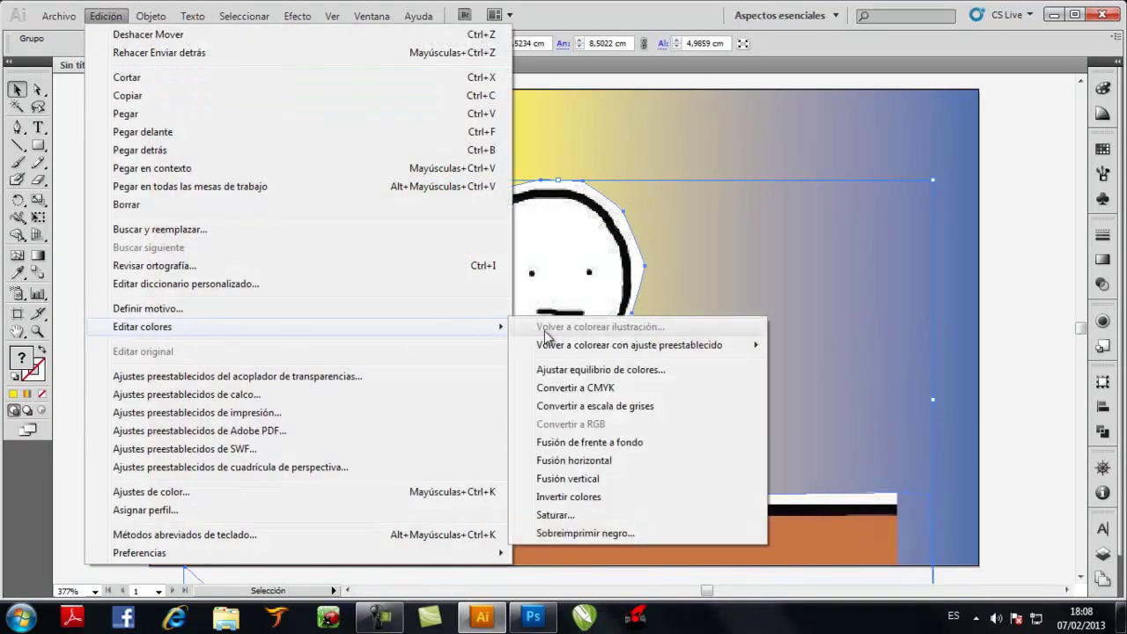
{"action": "left_click", "coordinate": [560, 388]}
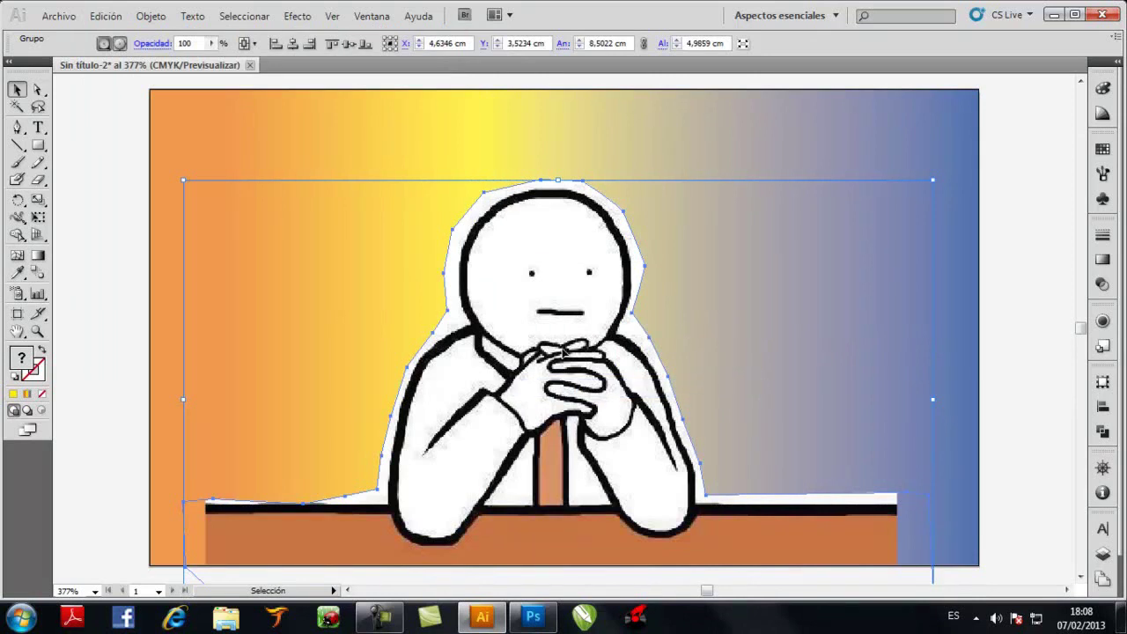
Rasterize the figure at 300 ppp with a transparent background
{"action": "left_click", "coordinate": [224, 16]}
{"action": "mouse_move", "coordinate": [178, 19]}
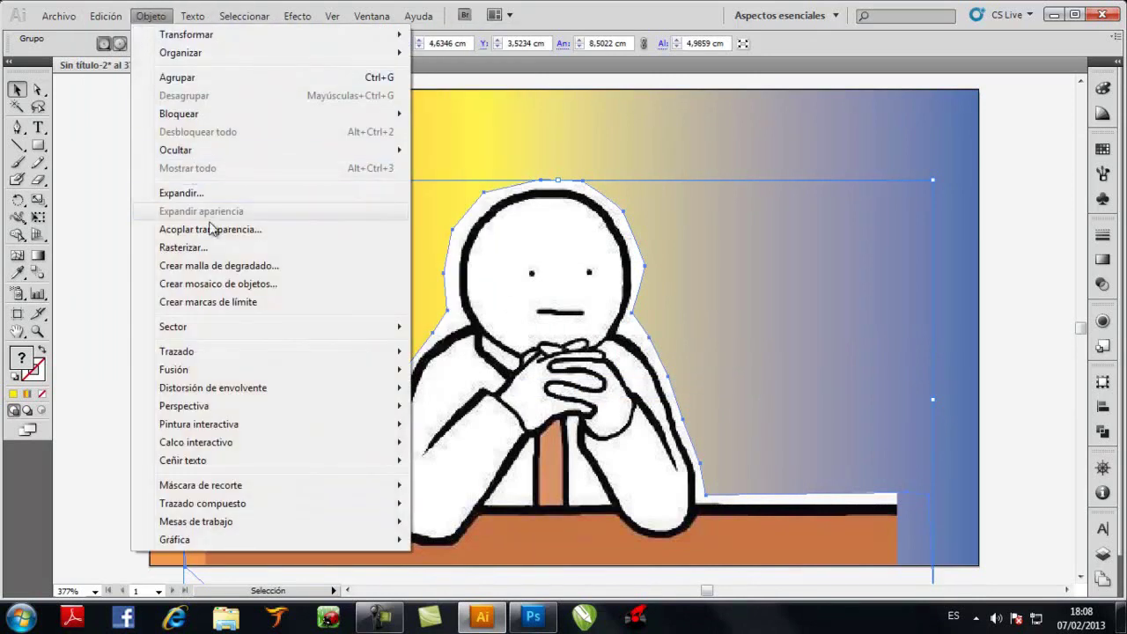
{"action": "left_click", "coordinate": [218, 249]}
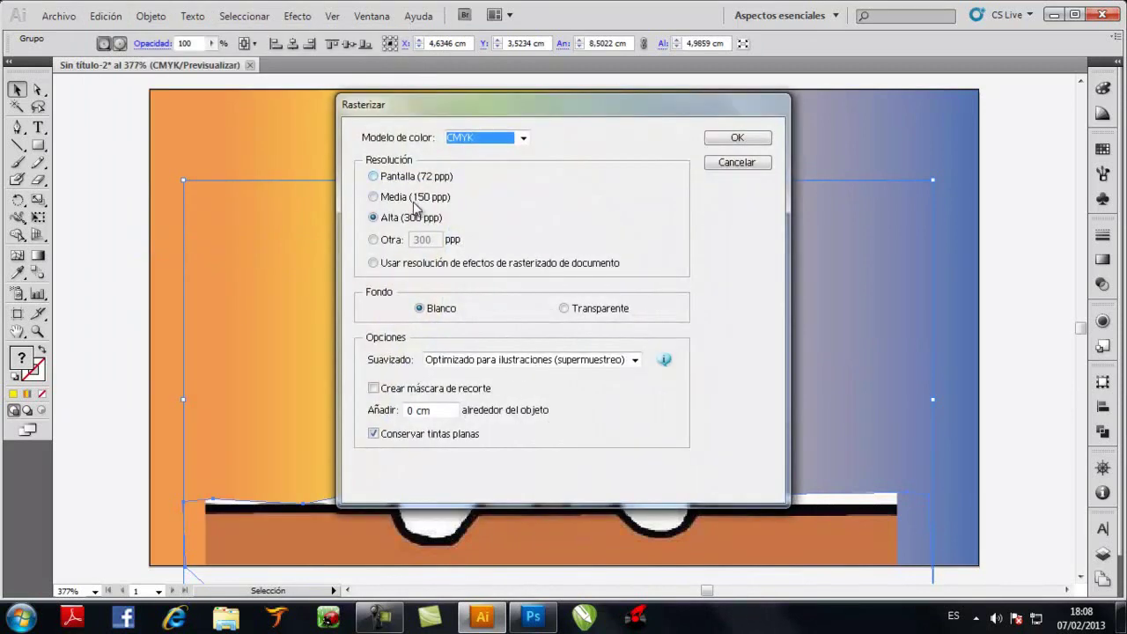
{"action": "left_click", "coordinate": [373, 243]}
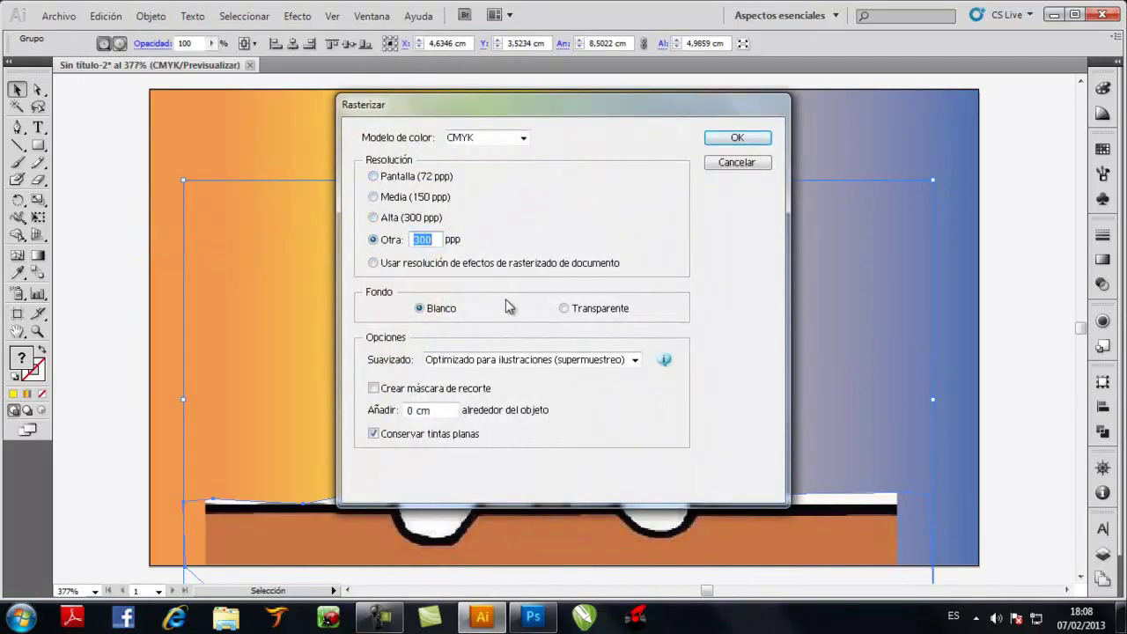
{"action": "left_click", "coordinate": [562, 309]}
{"action": "left_click", "coordinate": [723, 138]}
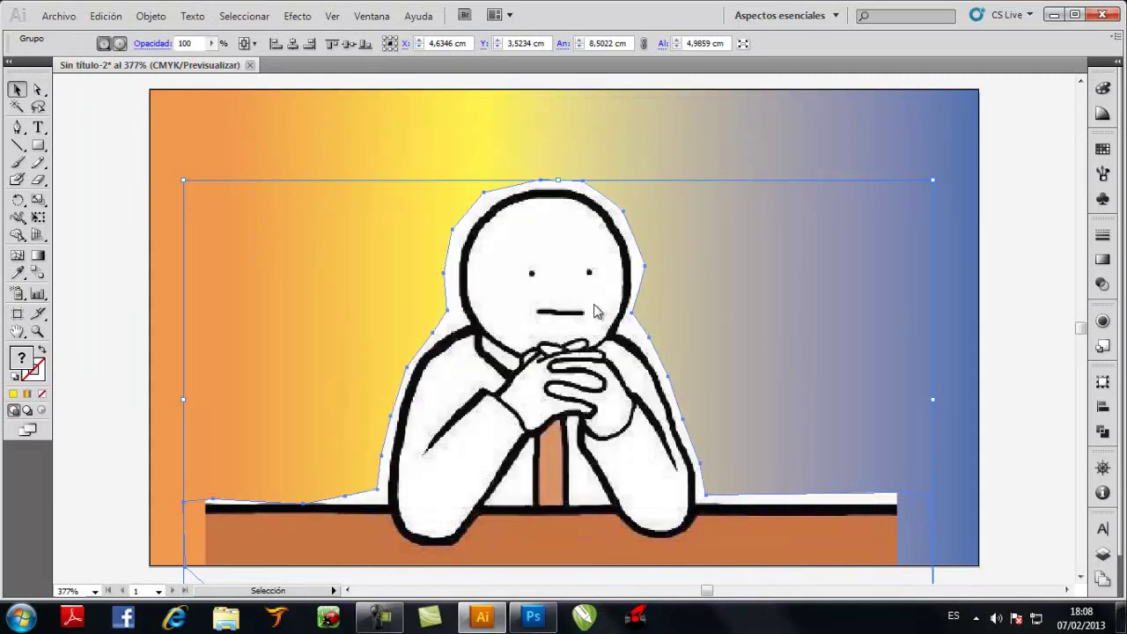
Bring the 70% gradient rectangle to the front, over the rasterized figure
{"action": "left_click", "coordinate": [125, 281]}
{"action": "left_click", "coordinate": [276, 203]}
{"action": "right_click", "coordinate": [272, 205]}
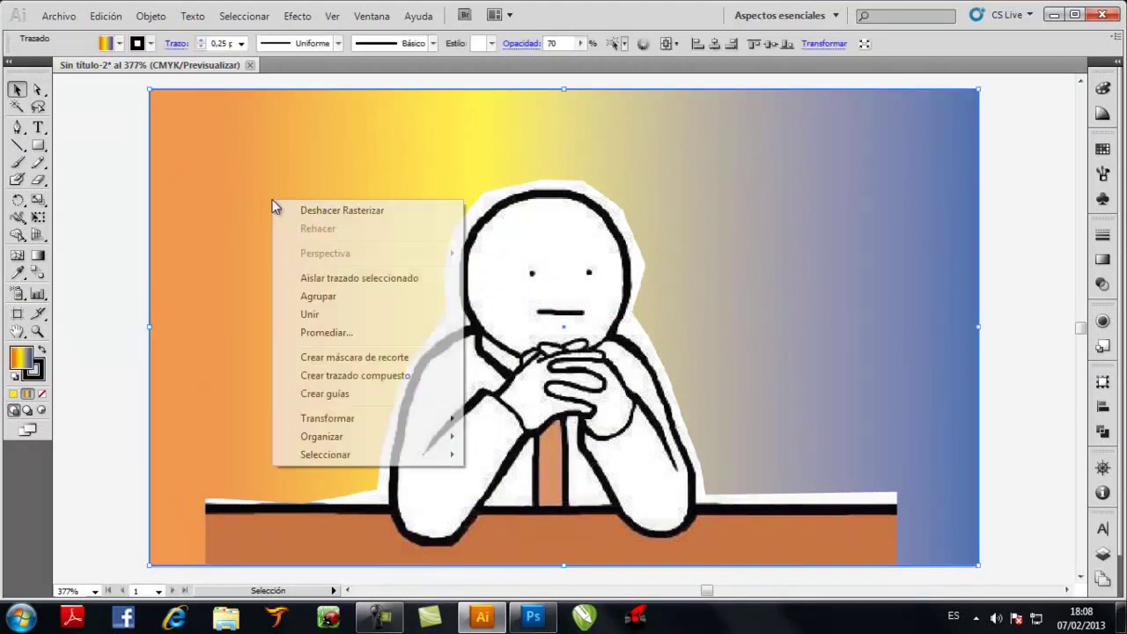
{"action": "mouse_move", "coordinate": [359, 437]}
{"action": "left_click", "coordinate": [509, 437]}
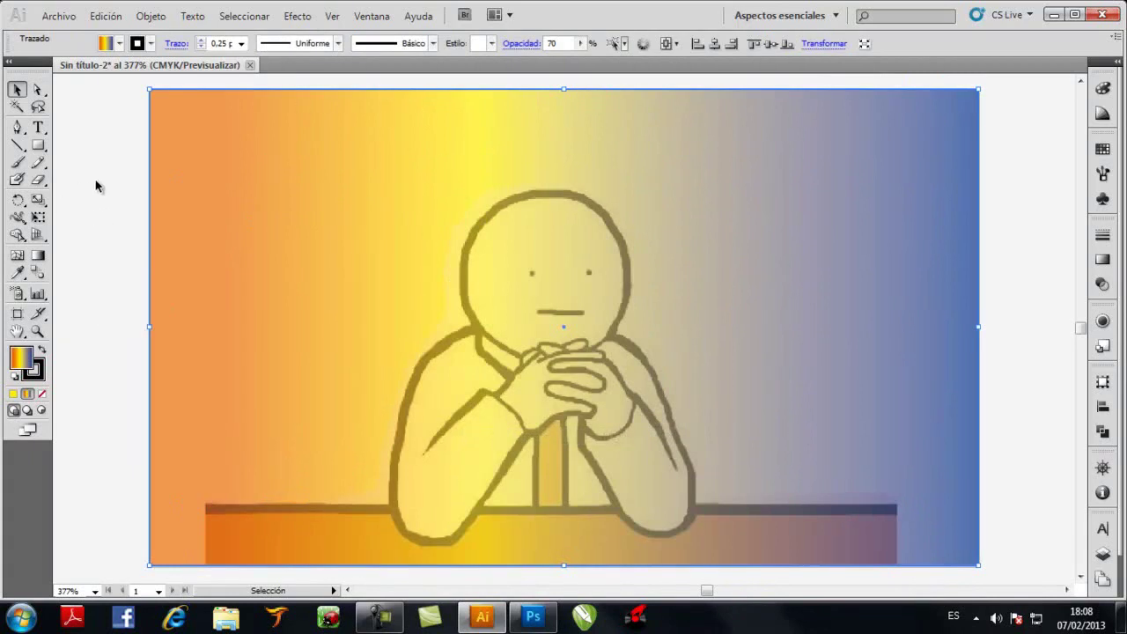
{"action": "left_click", "coordinate": [120, 175]}
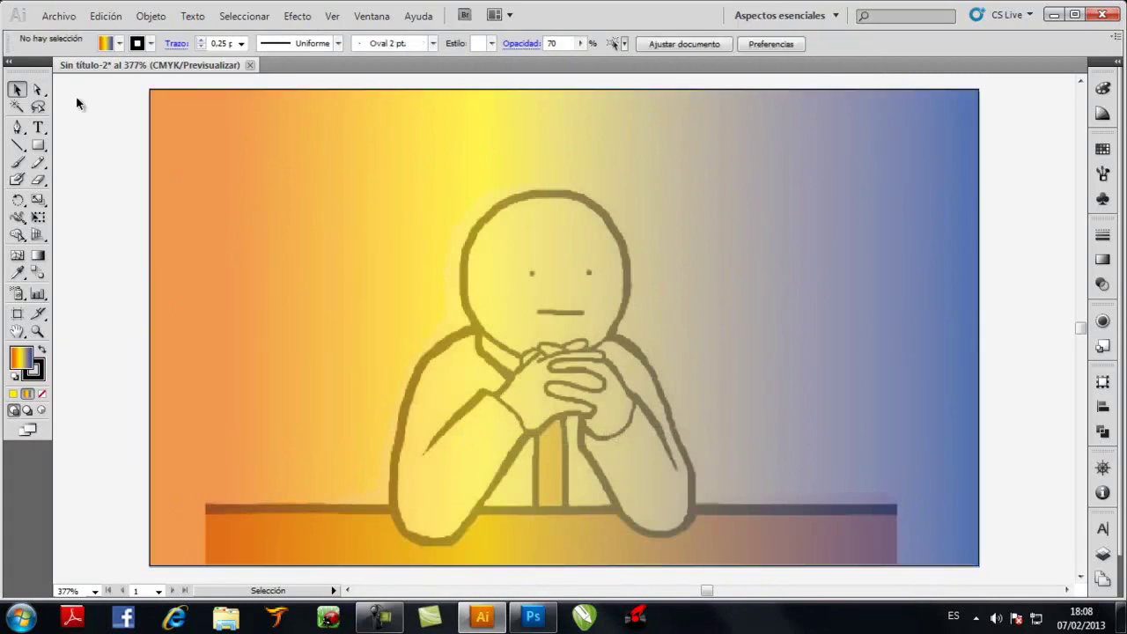
Type the text 'Diseño Gráfico' near the top left of the card
{"action": "key", "text": "t"}
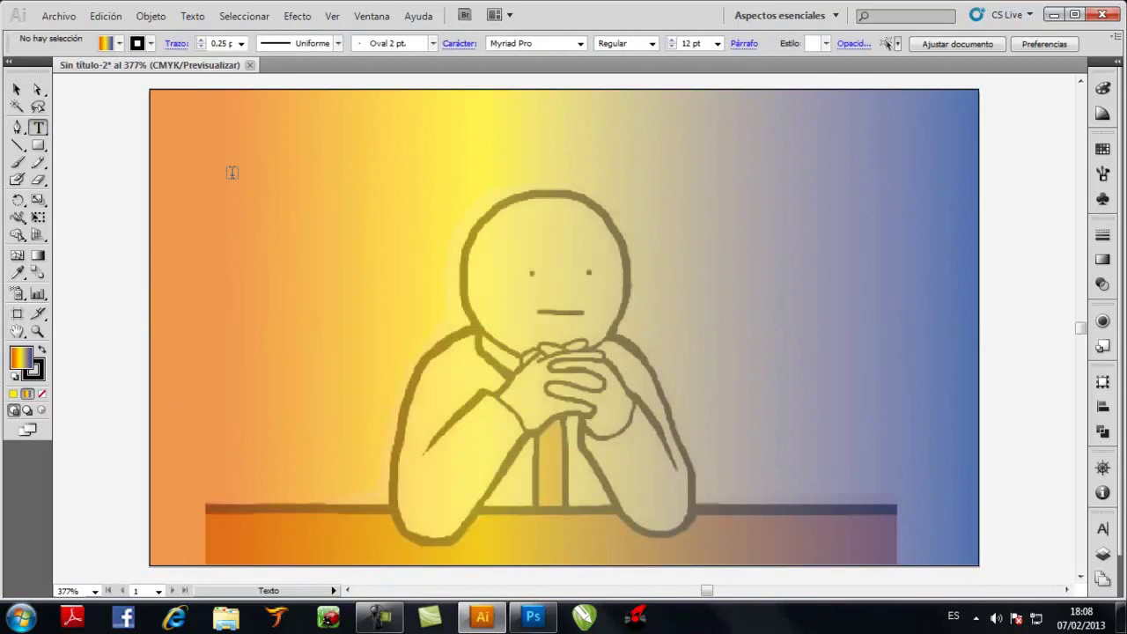
{"action": "left_click", "coordinate": [276, 186]}
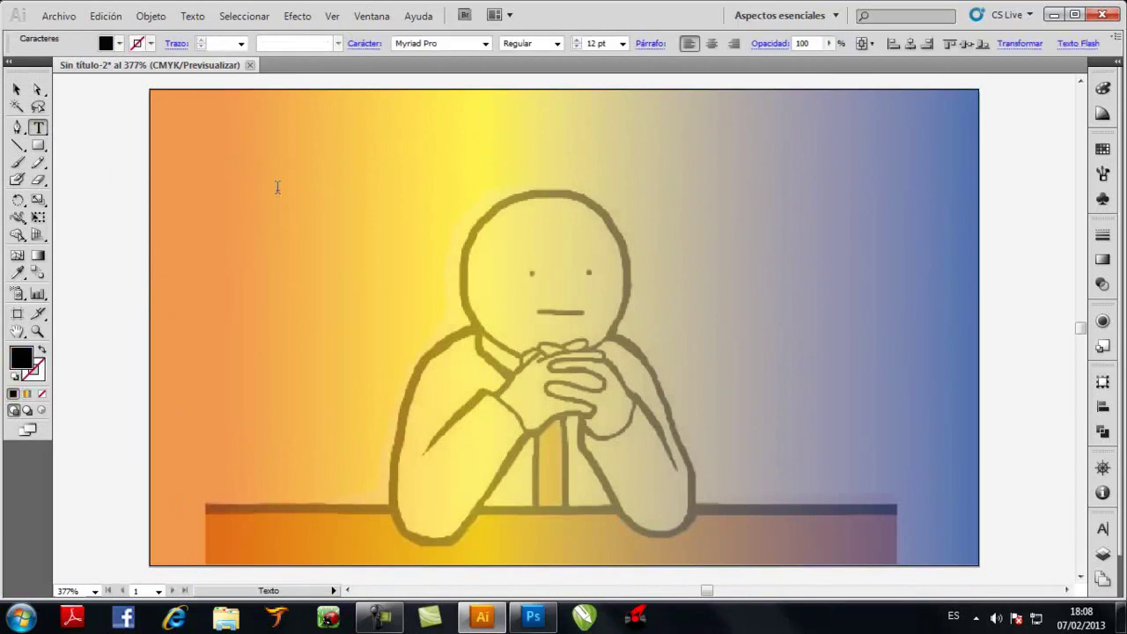
{"action": "type", "text": "Diseñ"}
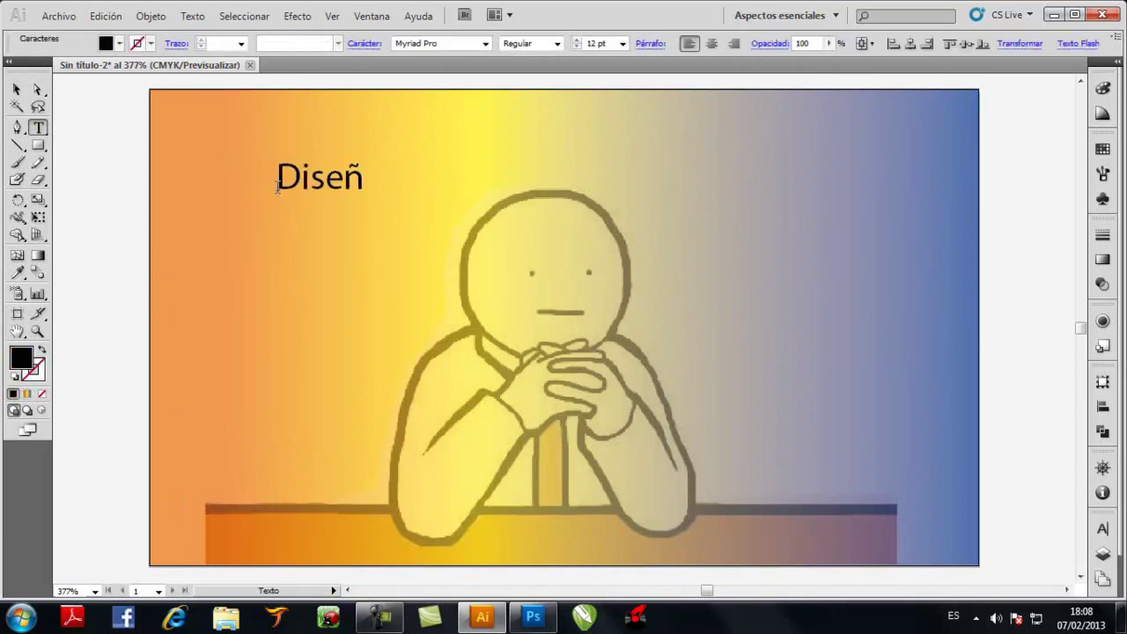
{"action": "type", "text": "o Gráfico"}
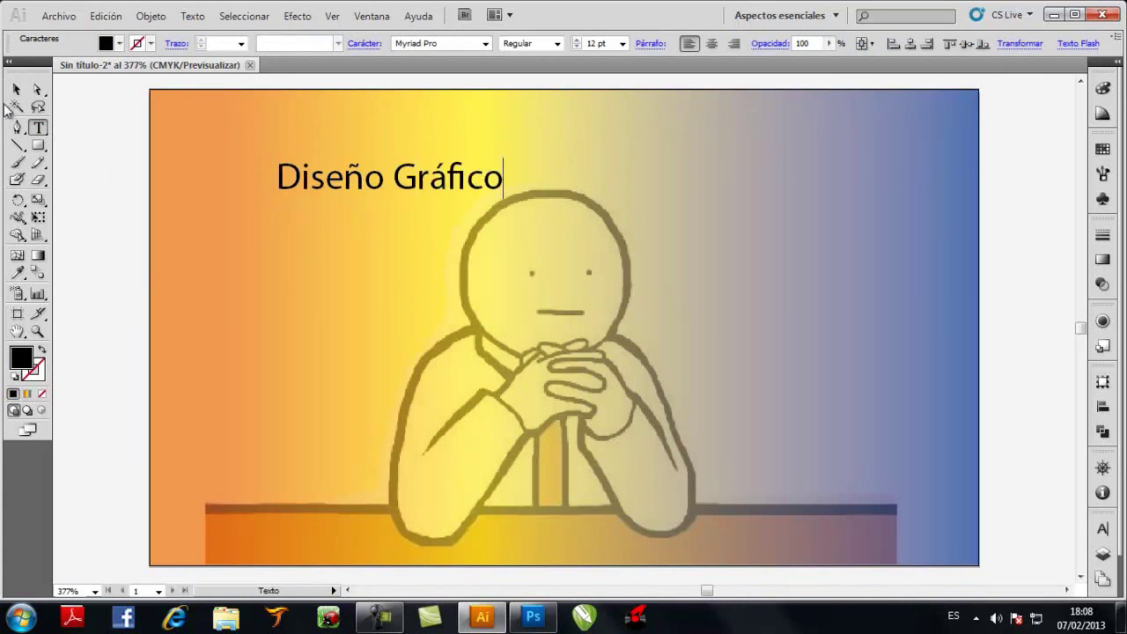
{"action": "left_click", "coordinate": [17, 89]}
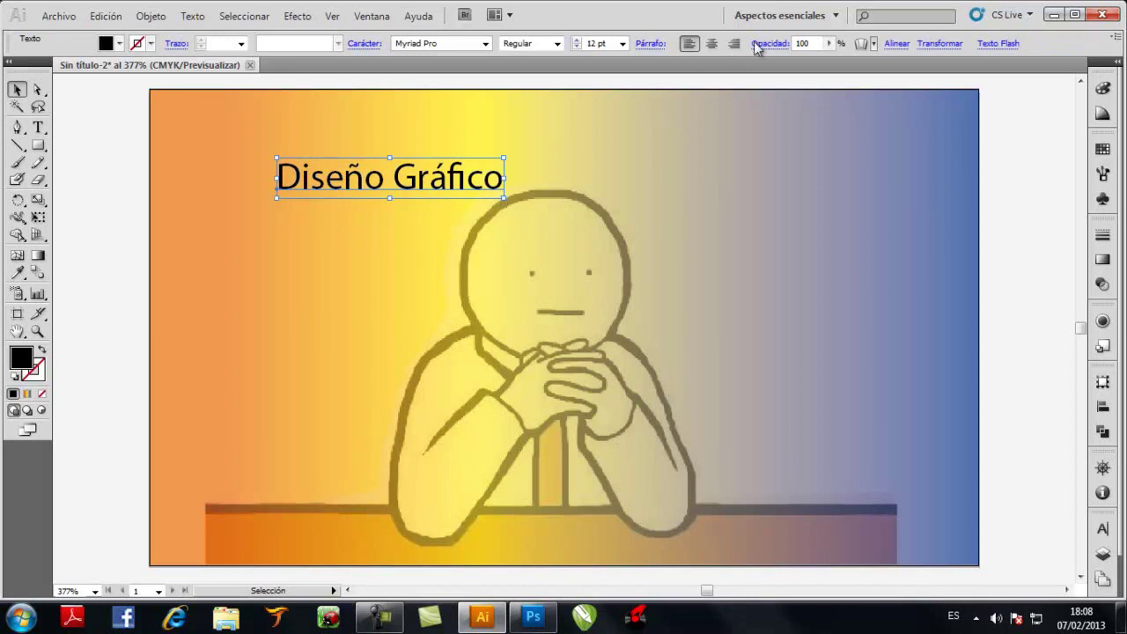
Centre the title on the card, enlarge it, and move it up to the top
{"action": "left_click", "coordinate": [896, 43]}
{"action": "left_click", "coordinate": [781, 71]}
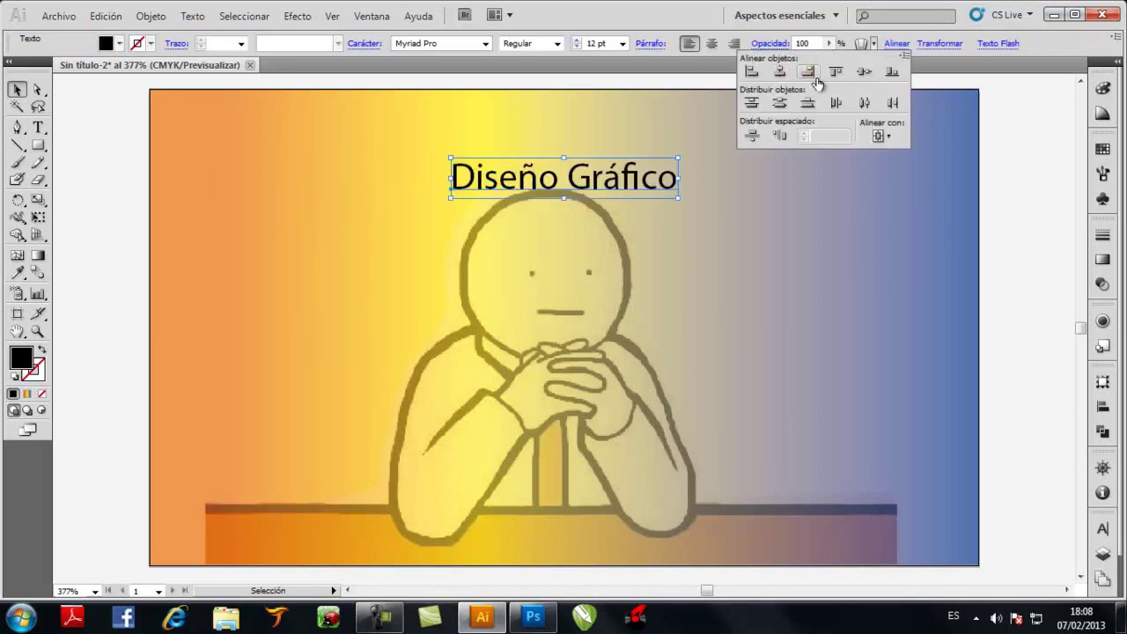
{"action": "left_click", "coordinate": [863, 72]}
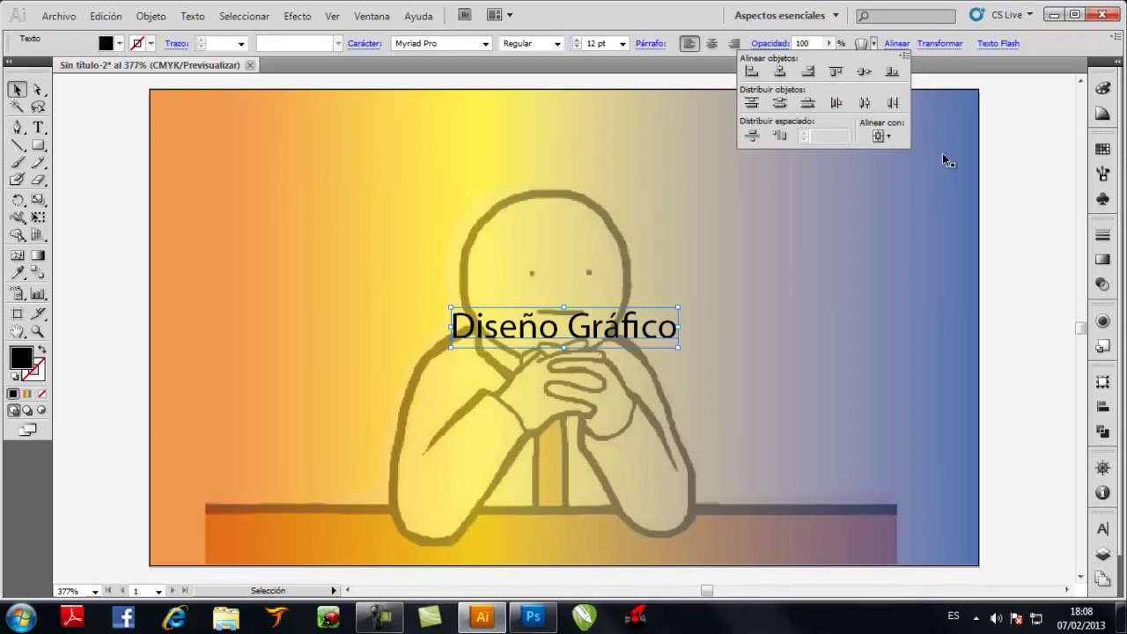
{"action": "left_click_drag", "start_coordinate": [678, 308], "coordinate": [852, 236]}
{"action": "left_click_drag", "start_coordinate": [780, 314], "coordinate": [678, 177]}
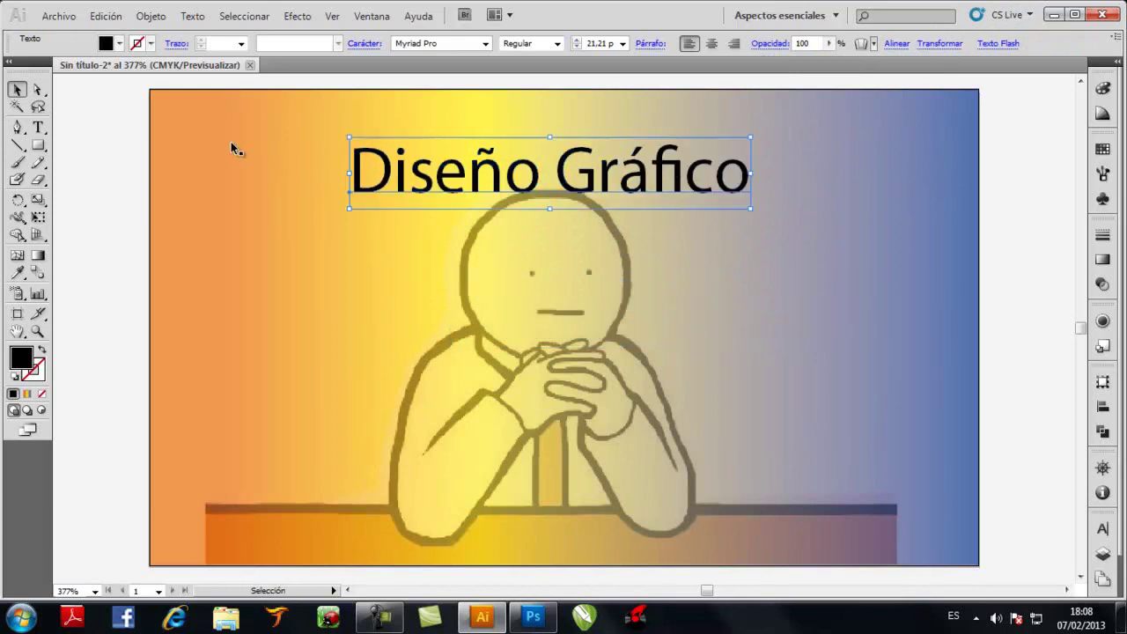
Change the title's font to Antique Olive Regular and re-centre it horizontally
{"action": "right_click", "coordinate": [157, 104]}
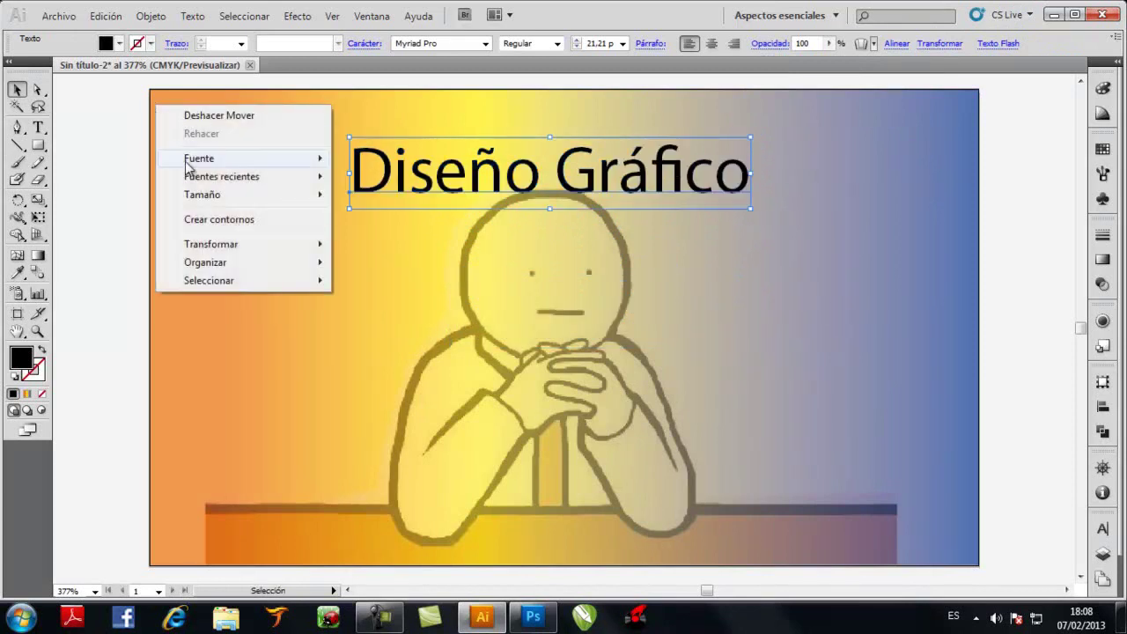
{"action": "mouse_move", "coordinate": [201, 159]}
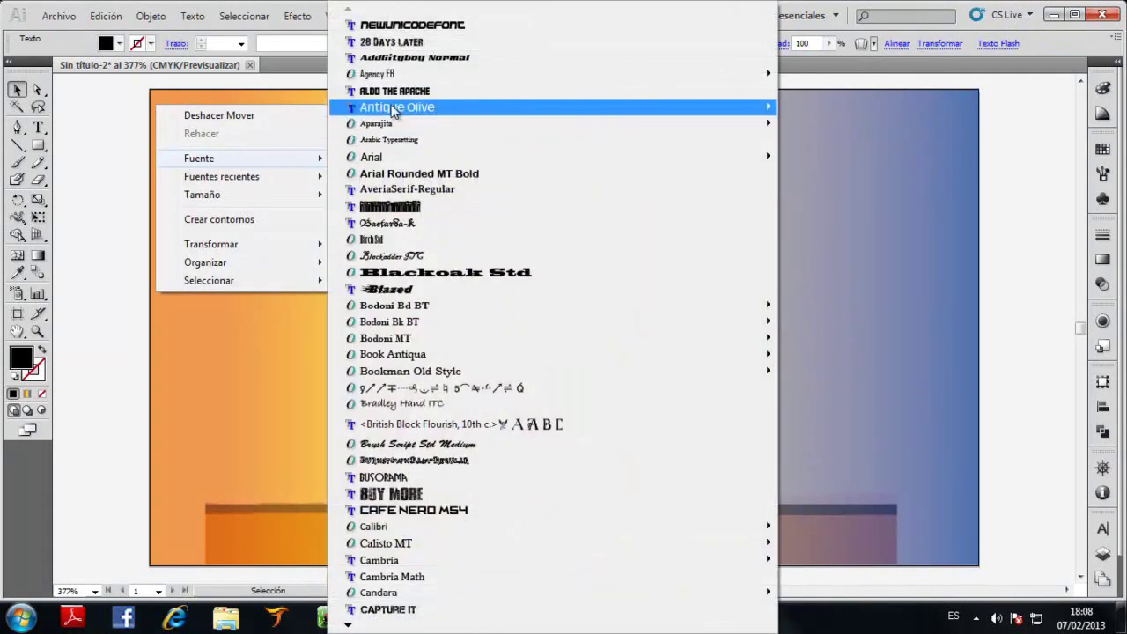
{"action": "mouse_move", "coordinate": [395, 109]}
{"action": "left_click", "coordinate": [825, 109]}
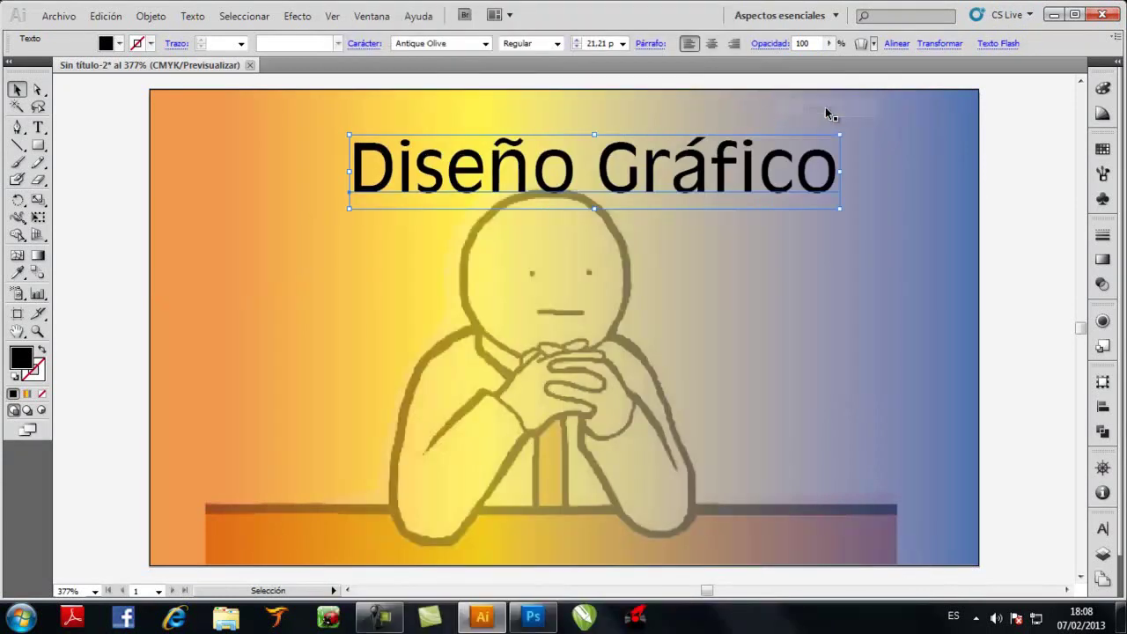
{"action": "left_click", "coordinate": [896, 43]}
{"action": "left_click", "coordinate": [781, 72]}
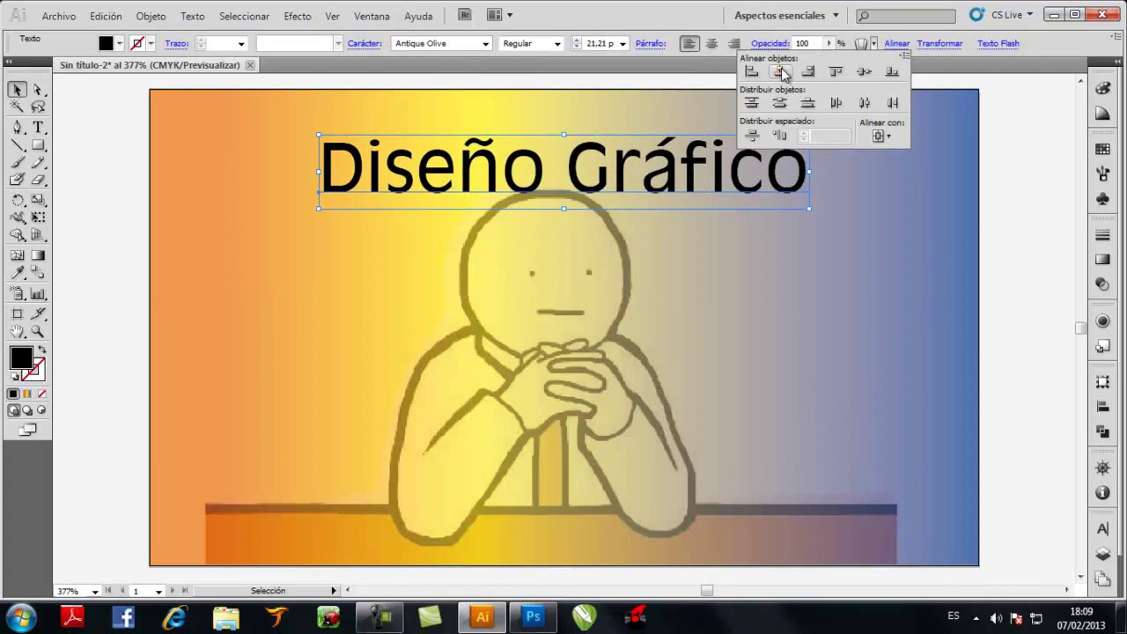
{"action": "left_click", "coordinate": [1018, 217]}
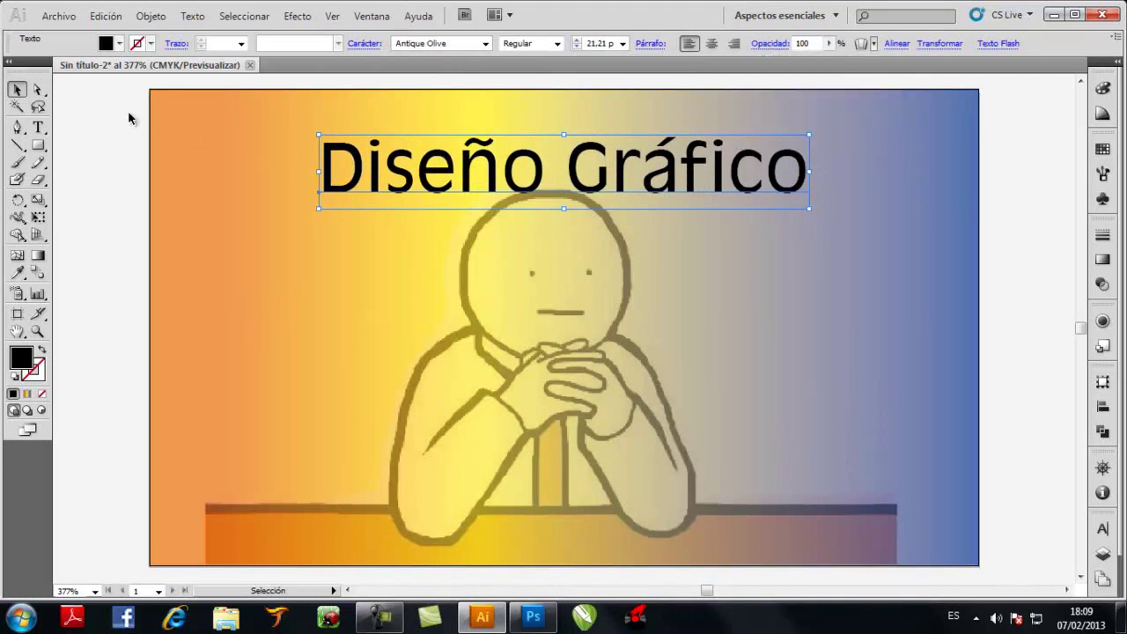
{"action": "right_click", "coordinate": [170, 109]}
{"action": "mouse_move", "coordinate": [239, 161]}
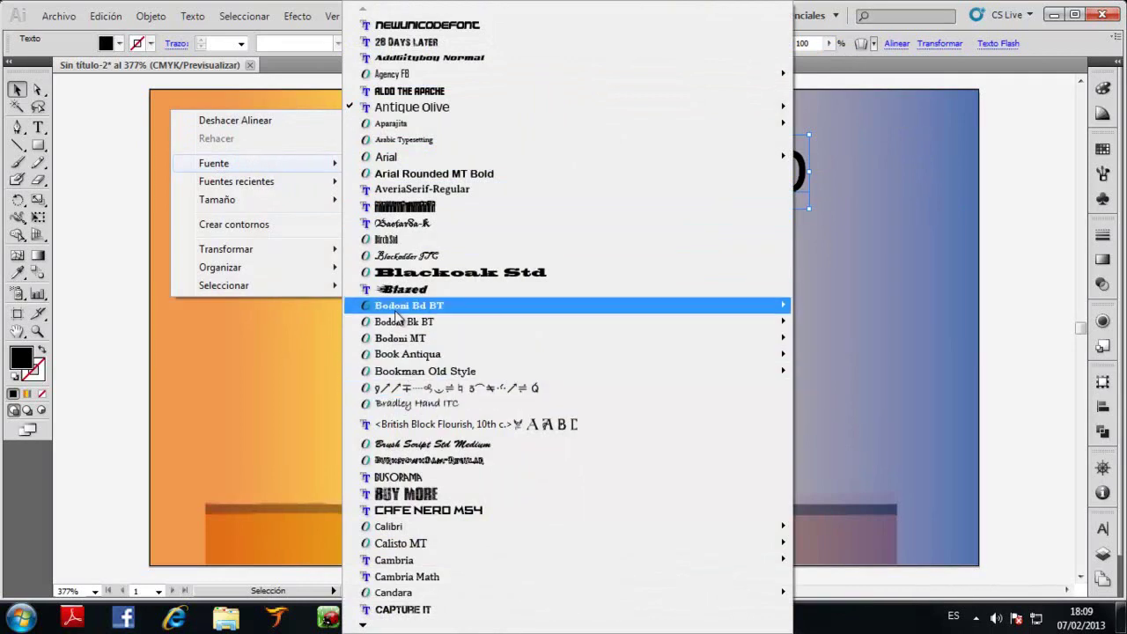
{"action": "left_click", "coordinate": [90, 131]}
Alt-drag a duplicate of the Diseño Gráfico title just below the original
{"action": "left_click", "coordinate": [90, 130]}
{"action": "left_click", "coordinate": [406, 181]}
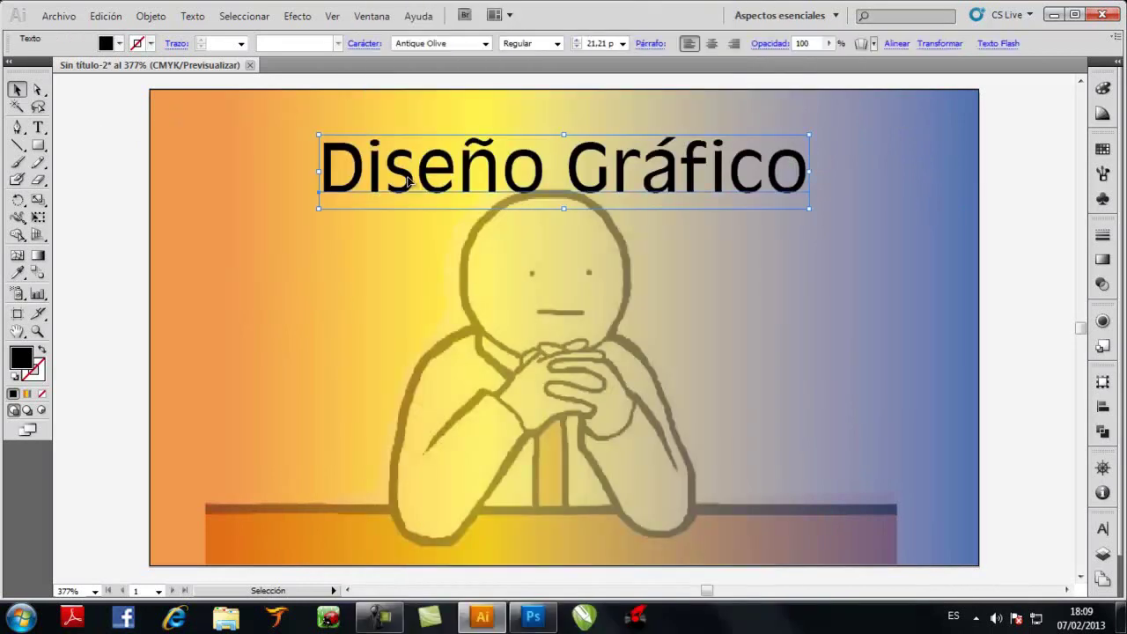
{"action": "key", "text": "alt"}
{"action": "key", "text": "alt"}
{"action": "left_click_drag", "start_coordinate": [409, 181], "coordinate": [412, 286]}
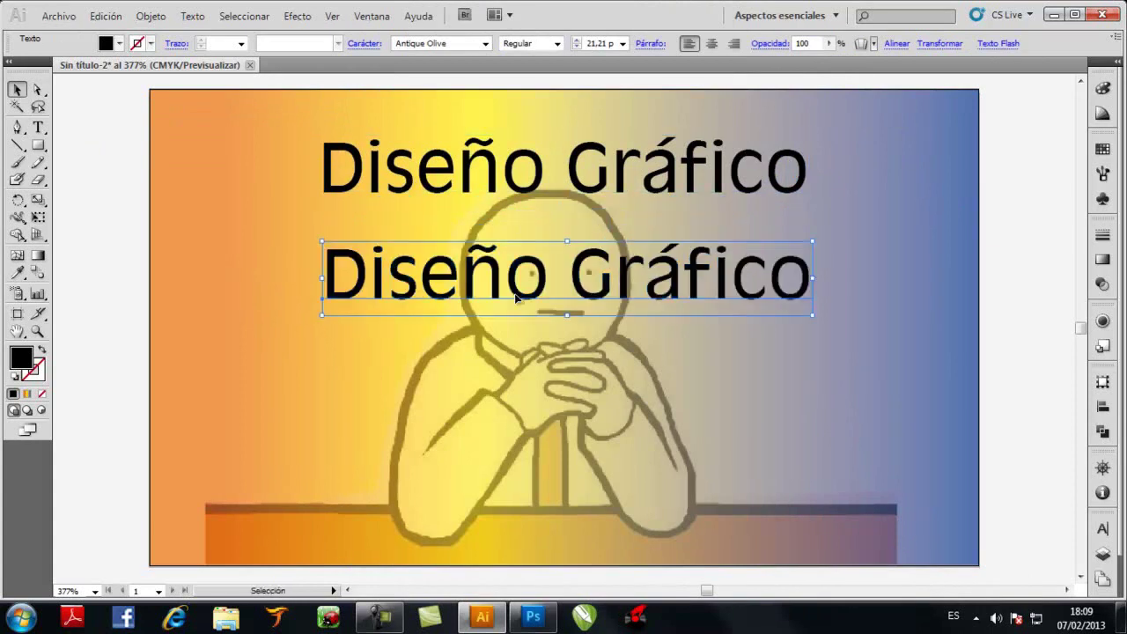
Replace the copied title's text with the card owner's full name, fixing typos
{"action": "double_click", "coordinate": [720, 291]}
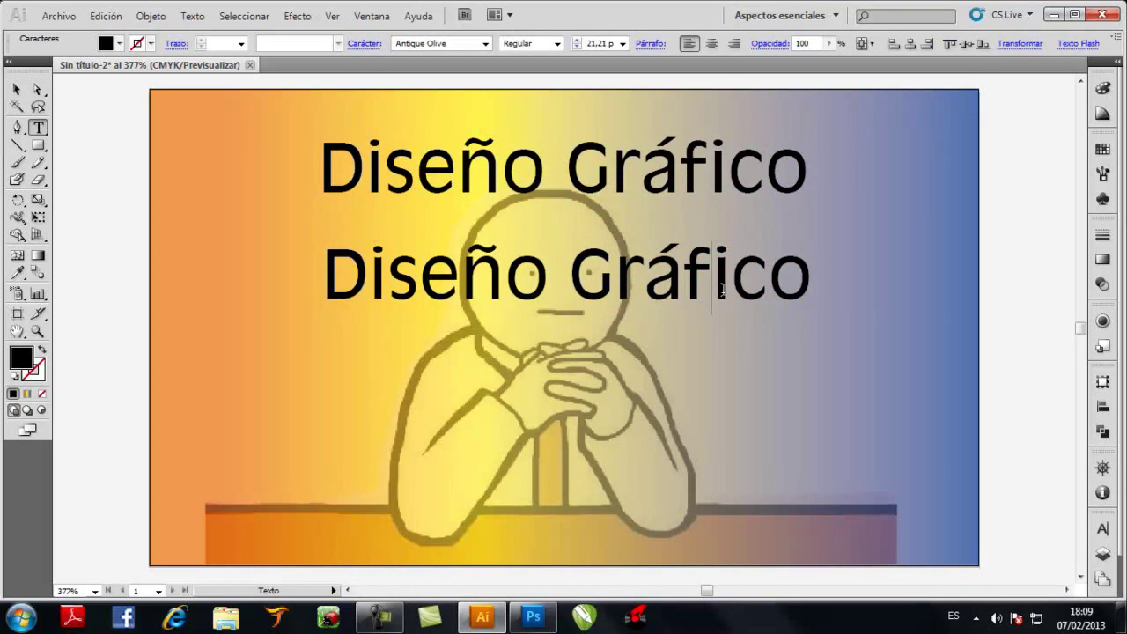
{"action": "key", "text": "Delete"}
{"action": "key", "text": "Delete"}
{"action": "key", "text": "Delete"}
{"action": "key", "text": "BackSpace"}
{"action": "key", "text": "BackSpace"}
{"action": "key", "text": "BackSpace"}
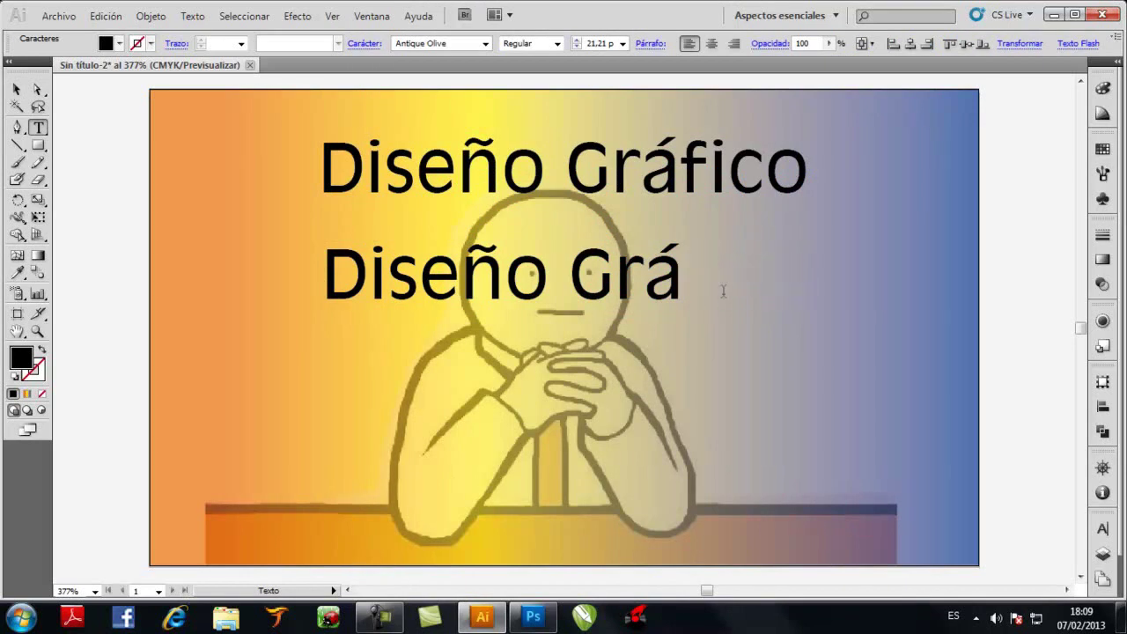
{"action": "key", "text": "BackSpace"}
{"action": "key", "text": "BackSpace"}
{"action": "key", "text": "BackSpace"}
{"action": "key", "text": "BackSpace"}
{"action": "key", "text": "BackSpace"}
{"action": "key", "text": "BackSpace"}
{"action": "key", "text": "BackSpace"}
{"action": "key", "text": "BackSpace"}
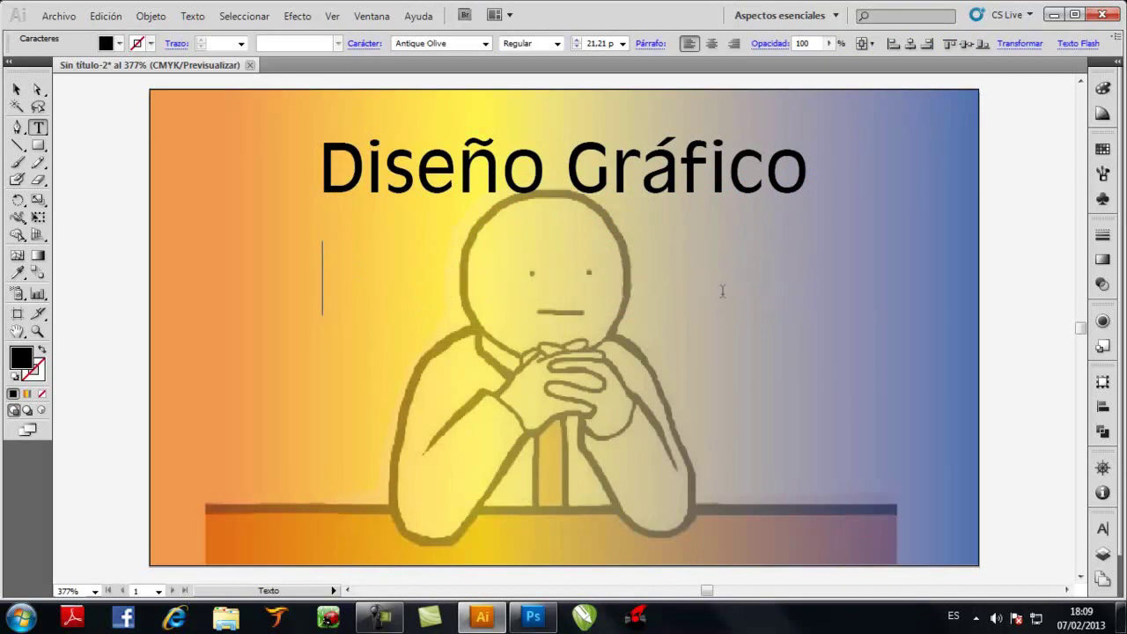
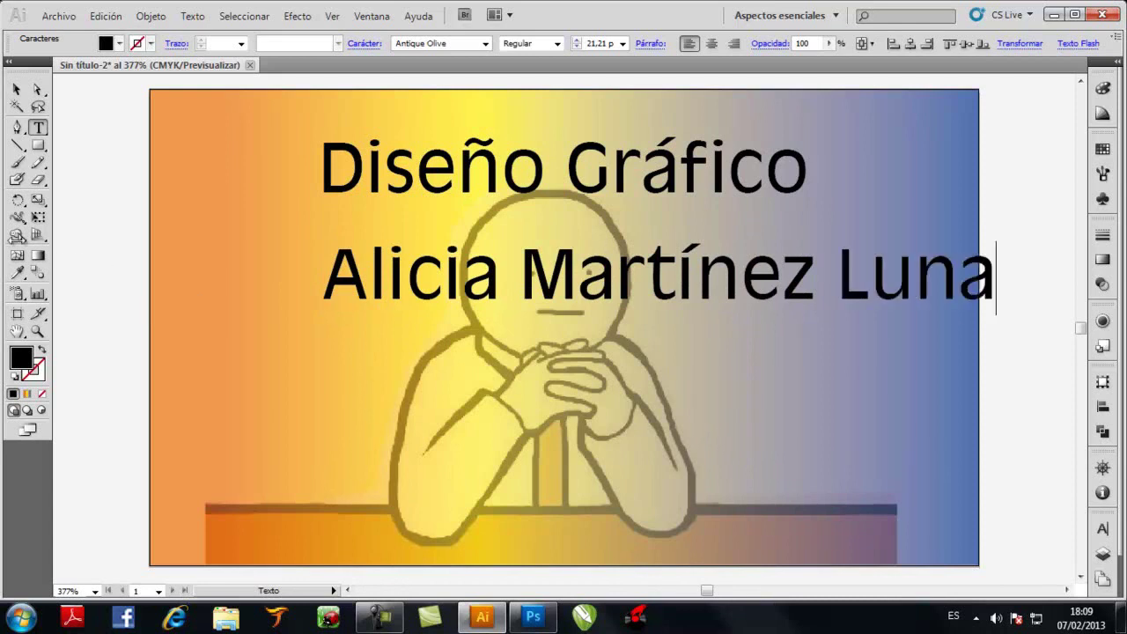
{"action": "left_click", "coordinate": [16, 89]}
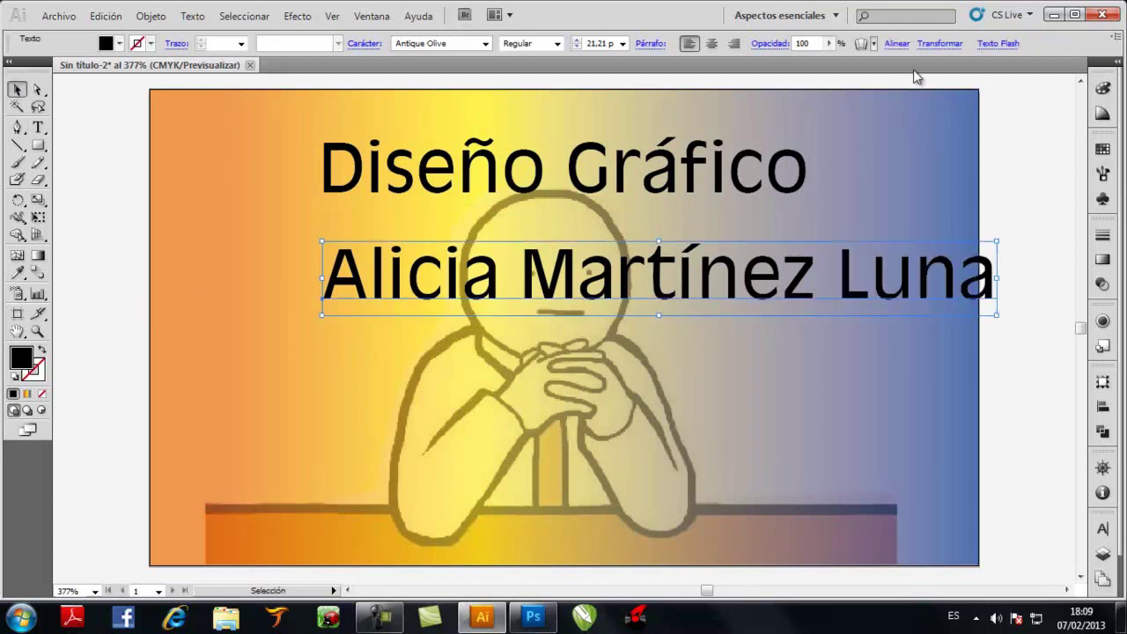
Set the name line in Brush Script Std Medium, centred horizontally on the card
{"action": "left_click", "coordinate": [896, 43]}
{"action": "left_click", "coordinate": [780, 71]}
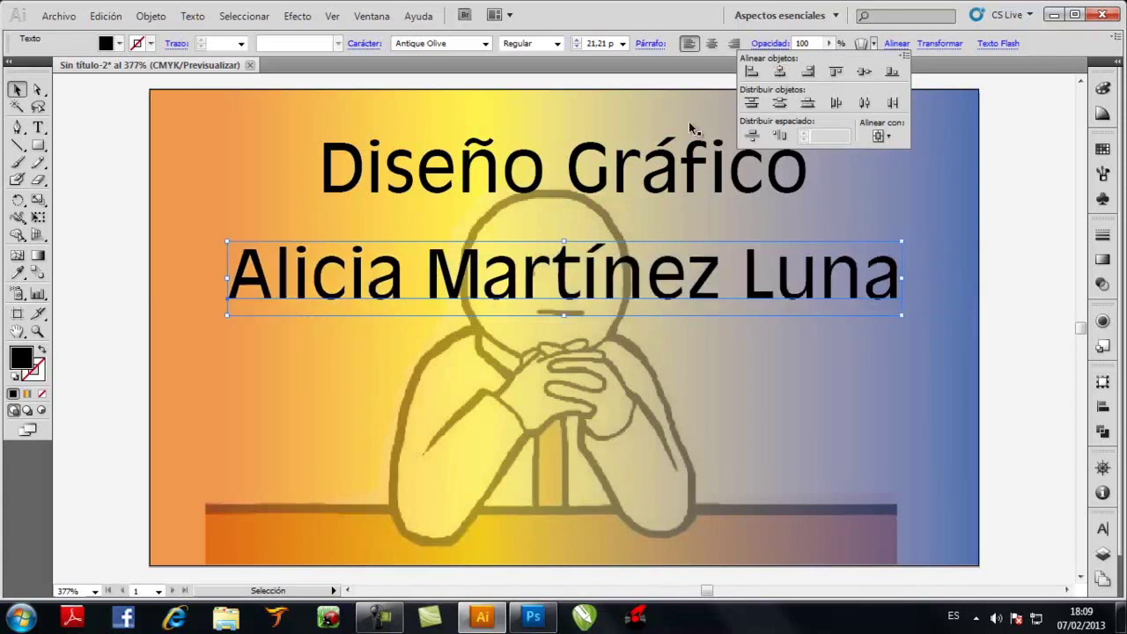
{"action": "right_click", "coordinate": [152, 210]}
{"action": "mouse_move", "coordinate": [242, 260]}
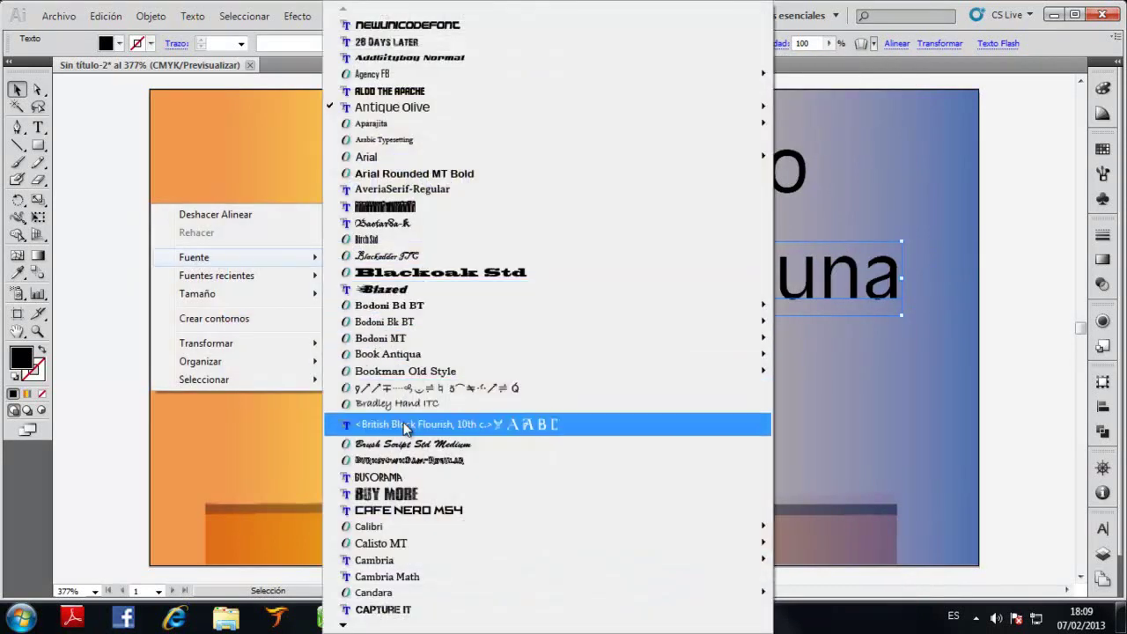
{"action": "left_click", "coordinate": [389, 445]}
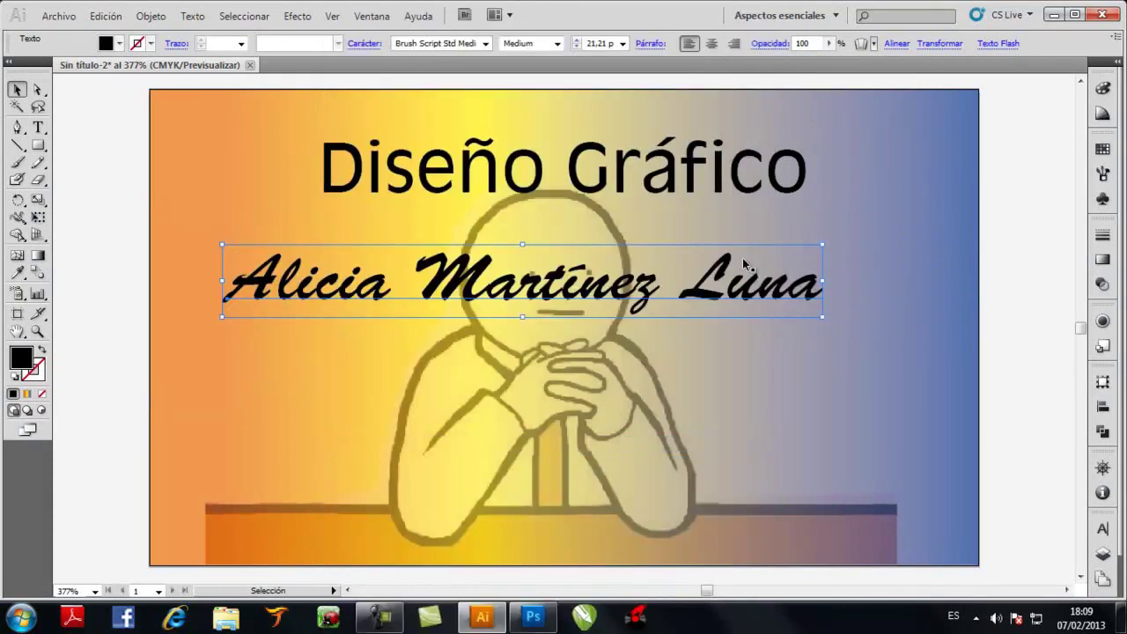
{"action": "left_click", "coordinate": [896, 43]}
{"action": "left_click", "coordinate": [779, 71]}
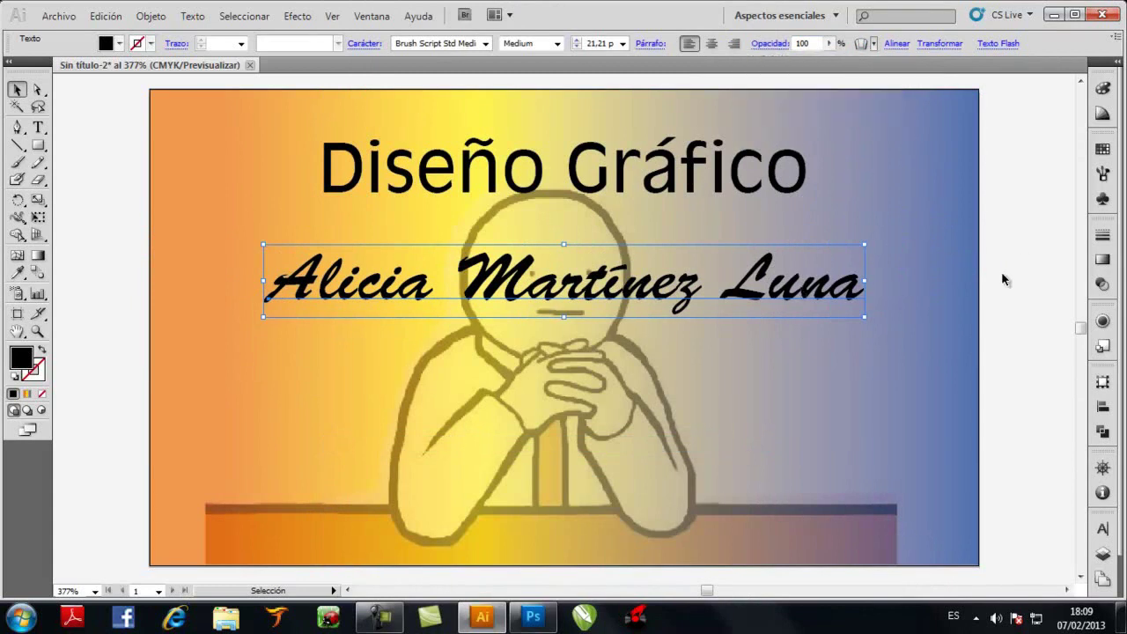
Drag a duplicate of the name line down below it
{"action": "left_click", "coordinate": [151, 278]}
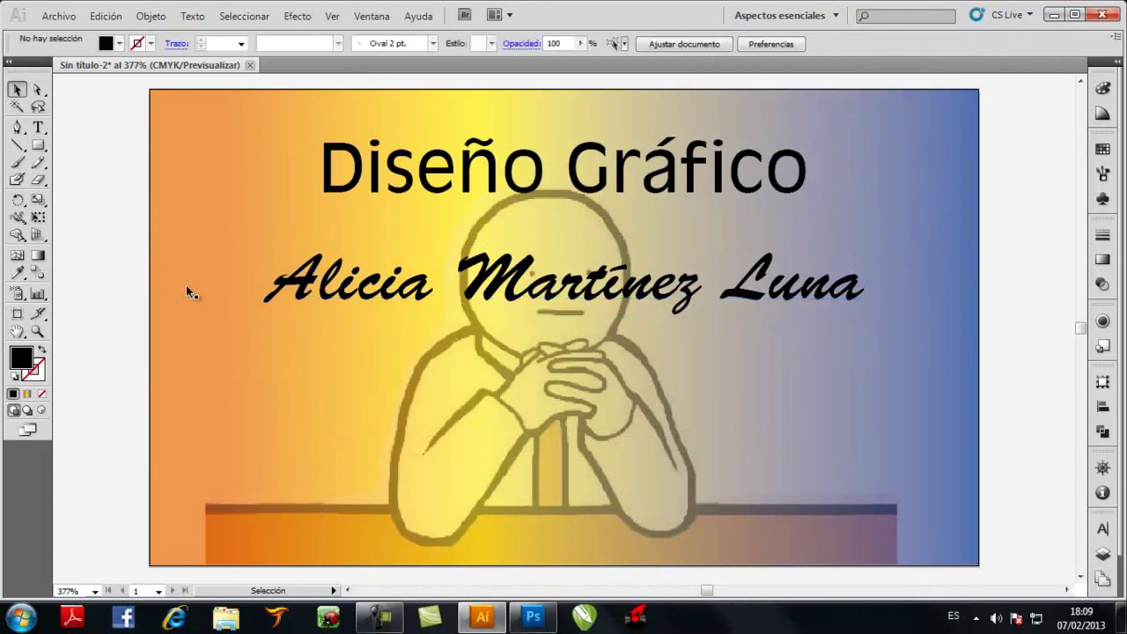
{"action": "left_click", "coordinate": [357, 295]}
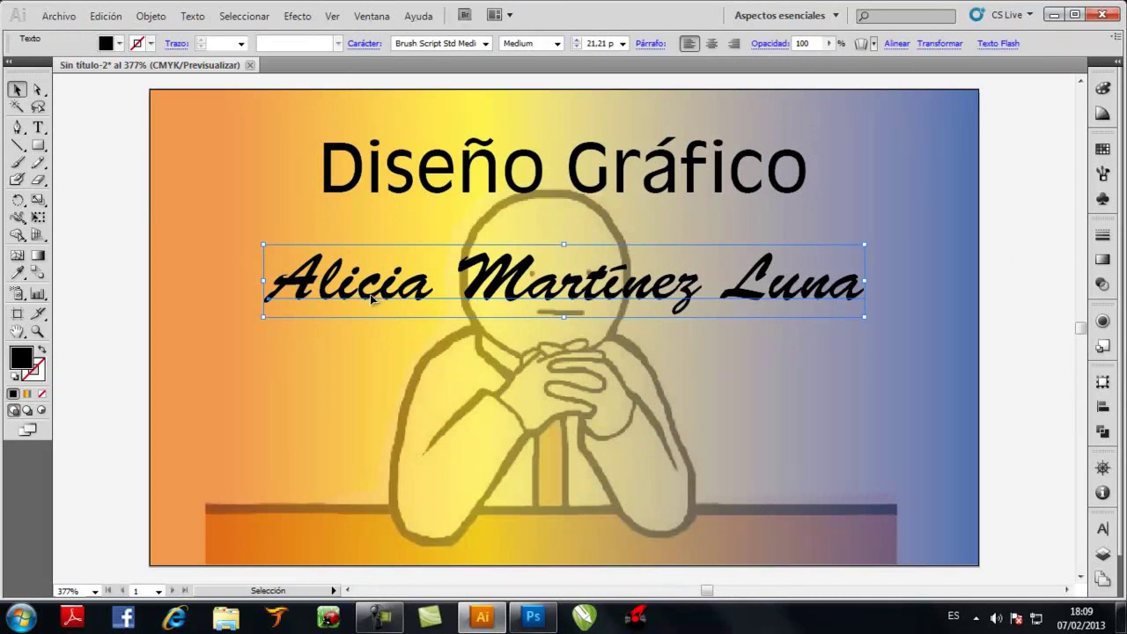
{"action": "left_click_drag", "start_coordinate": [370, 299], "coordinate": [371, 399]}
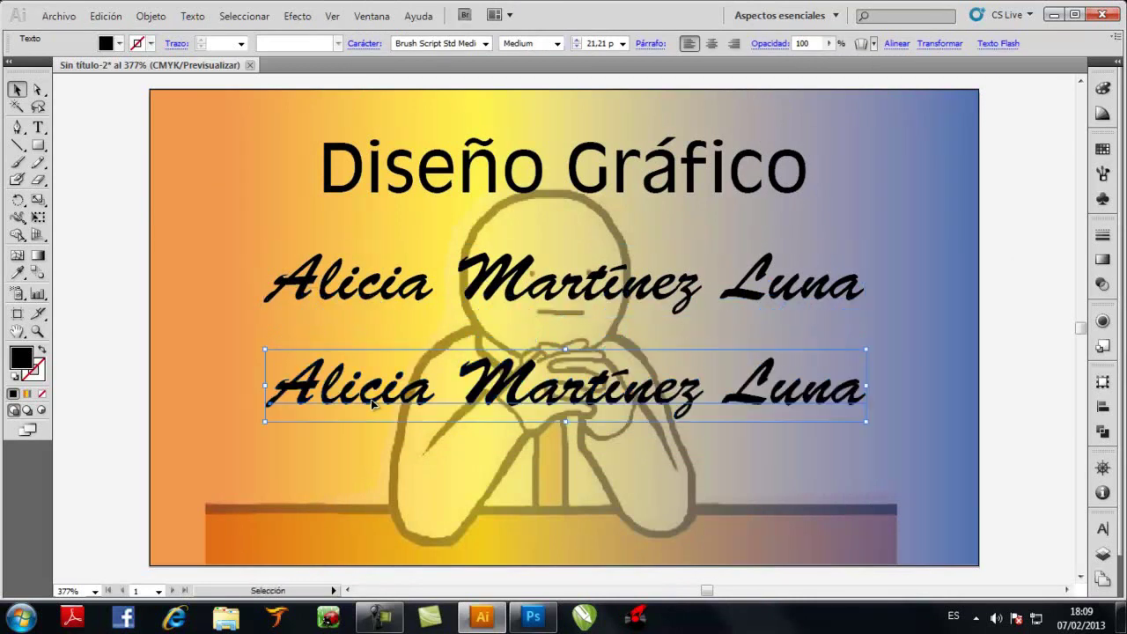
Delete the lower copy's text with the Type tool and enter the owner's e-mail address instead
{"action": "key", "text": "t"}
{"action": "left_click", "coordinate": [526, 396]}
{"action": "left_click_drag", "start_coordinate": [866, 389], "coordinate": [185, 393]}
{"action": "key", "text": "Delete"}
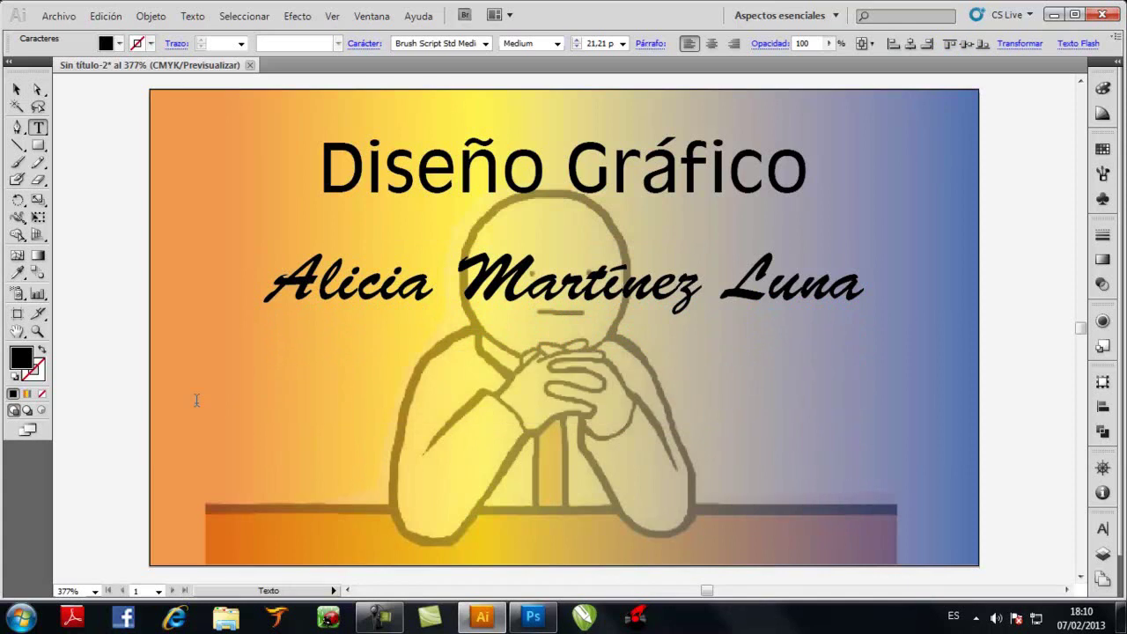
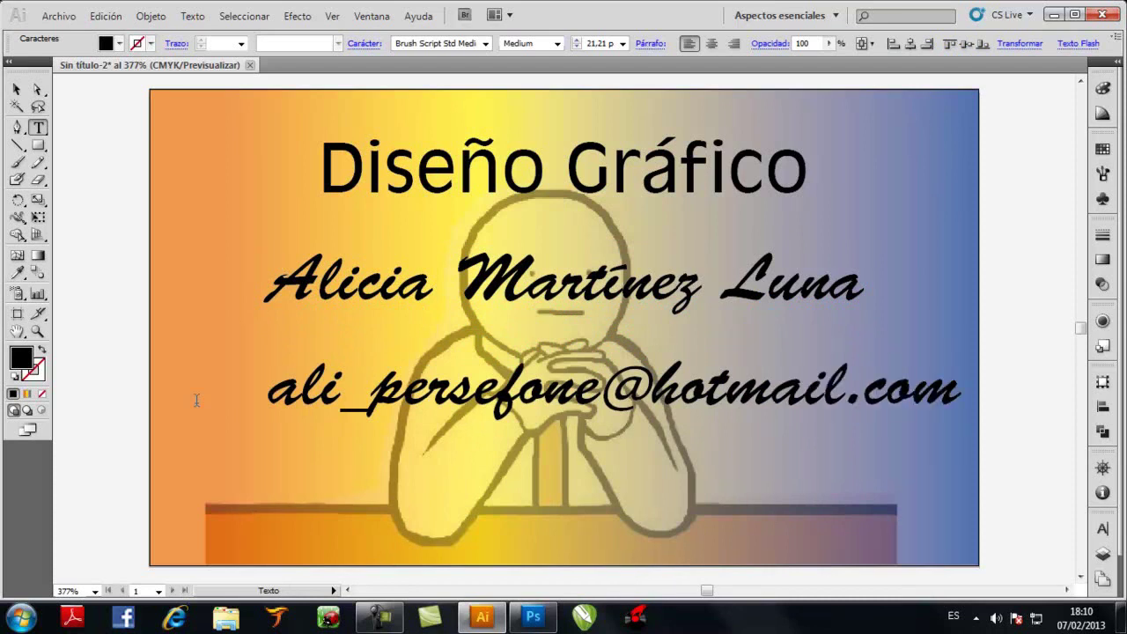
{"action": "left_click", "coordinate": [16, 88]}
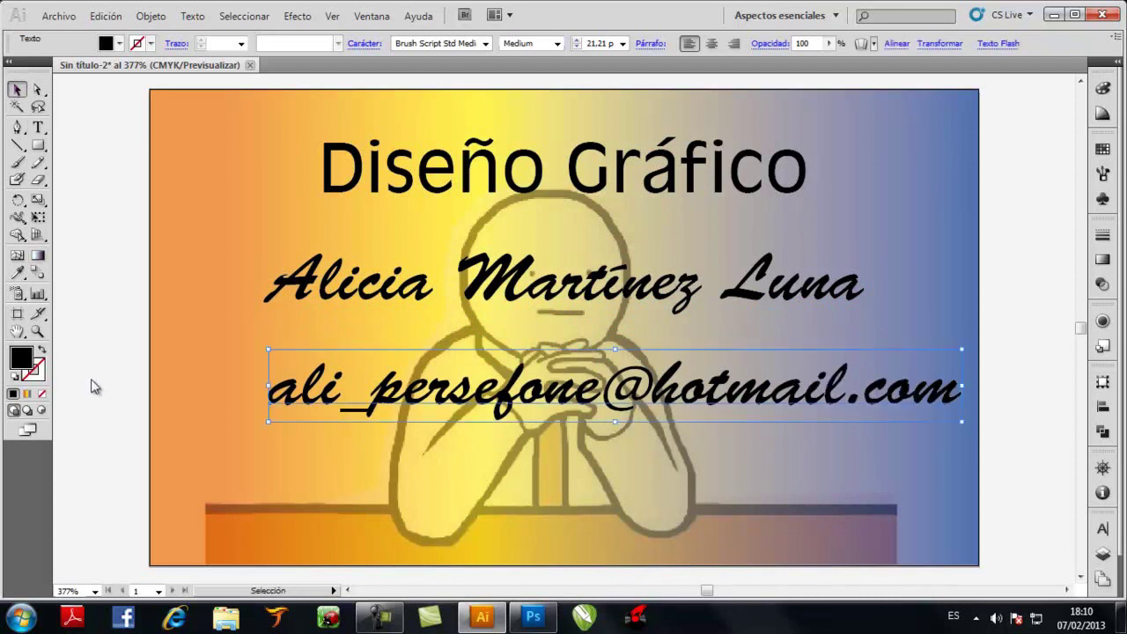
Set the e-mail line's font to Aparajita Regular
{"action": "right_click", "coordinate": [103, 279]}
{"action": "mouse_move", "coordinate": [248, 337]}
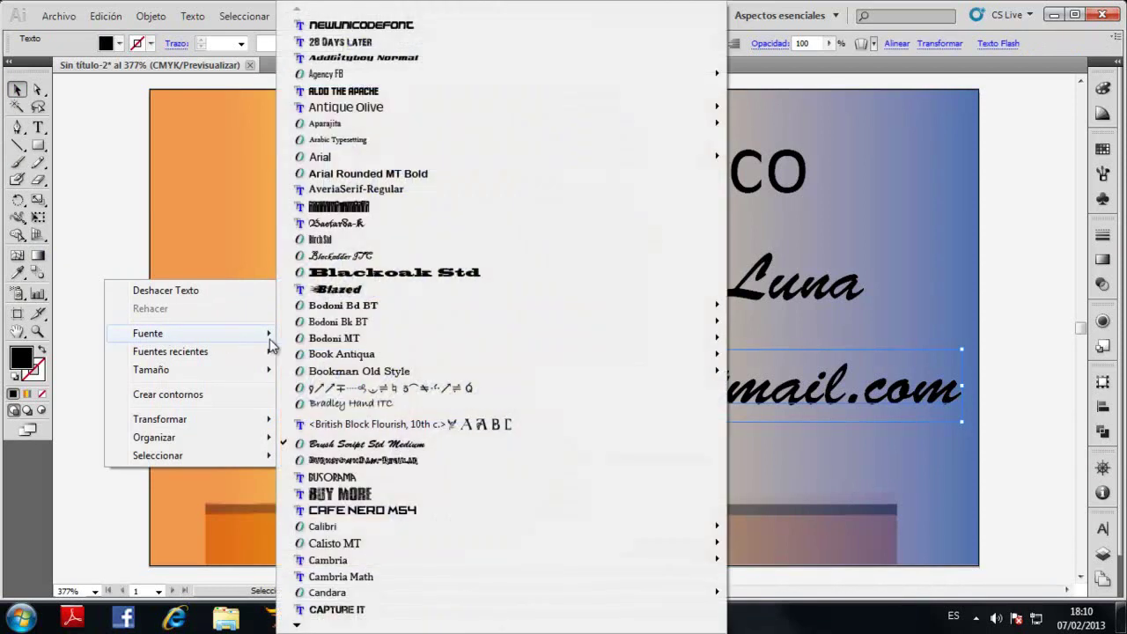
{"action": "left_click", "coordinate": [413, 231]}
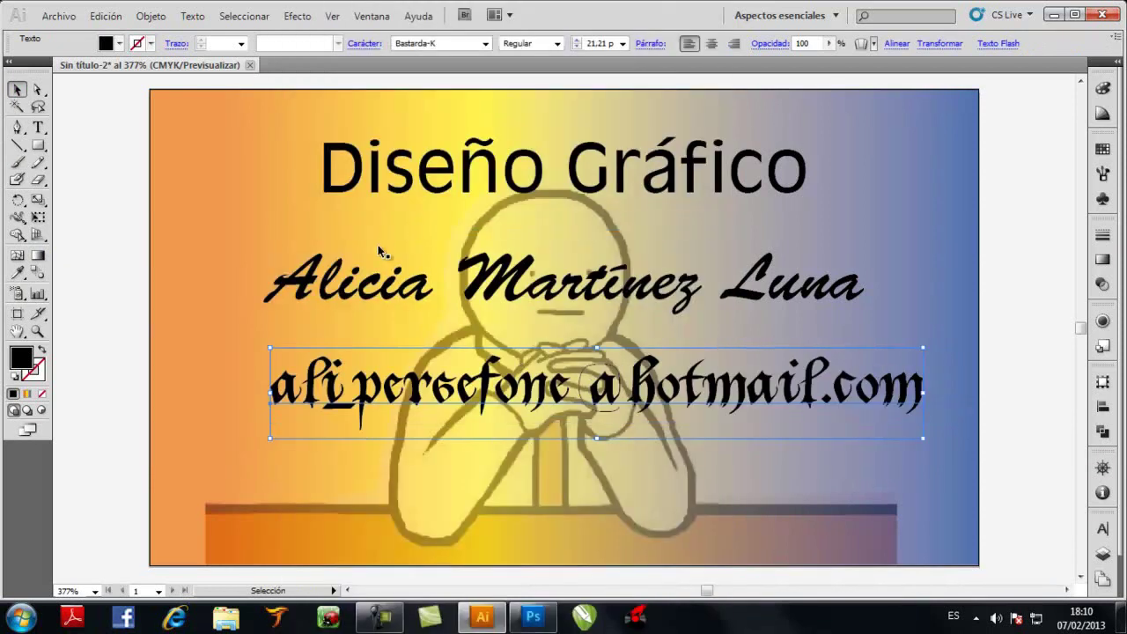
{"action": "right_click", "coordinate": [117, 270]}
{"action": "mouse_move", "coordinate": [148, 324]}
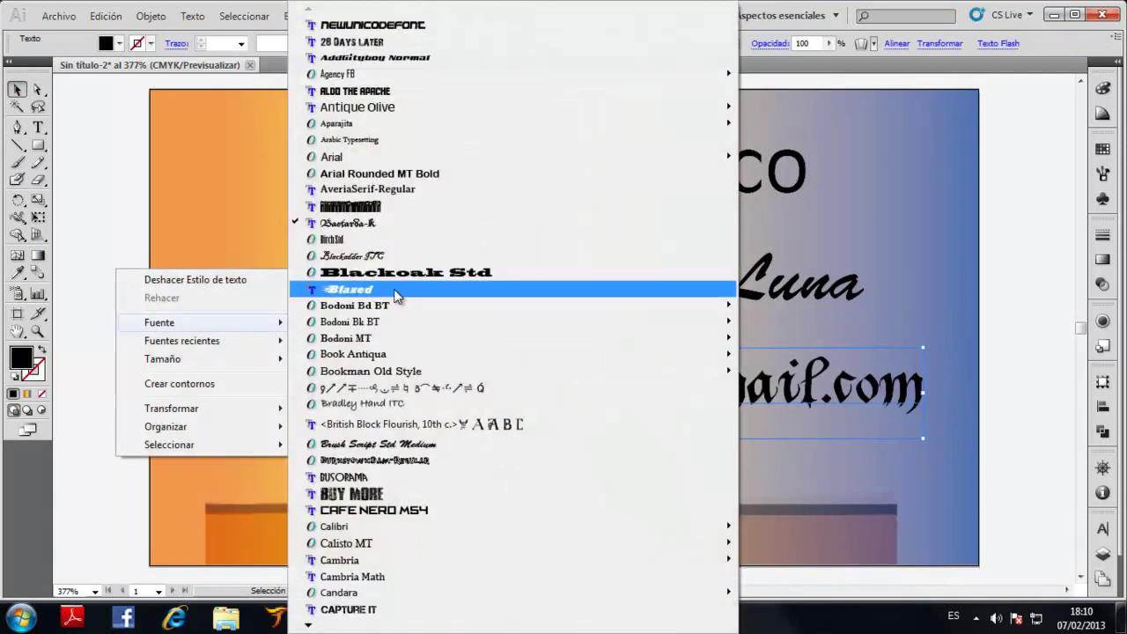
{"action": "mouse_move", "coordinate": [383, 125]}
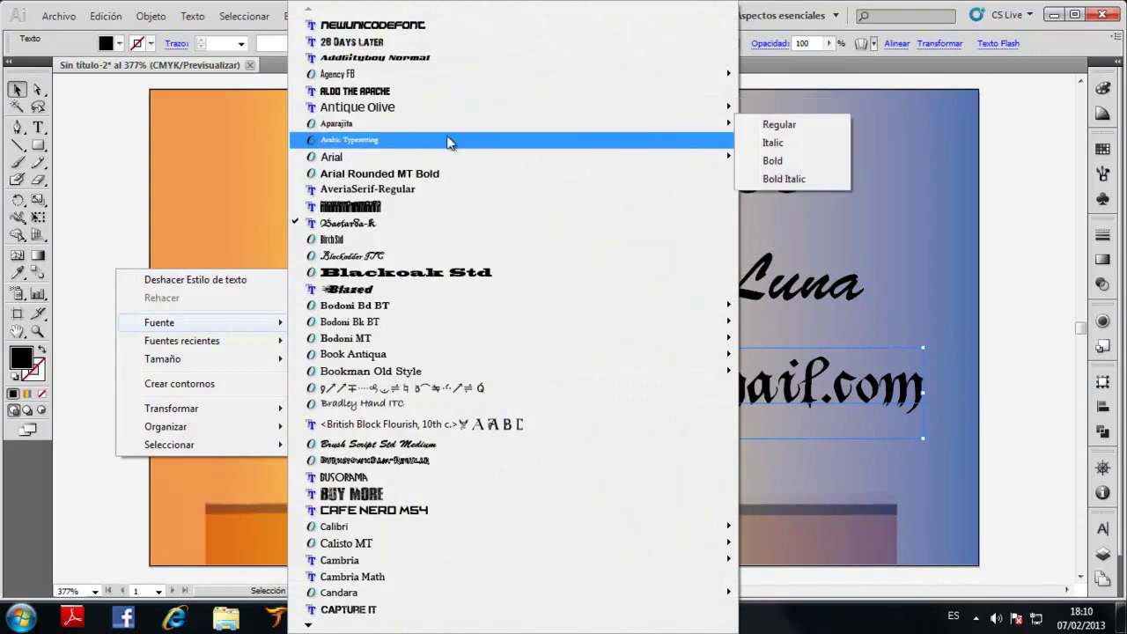
{"action": "left_click", "coordinate": [753, 126]}
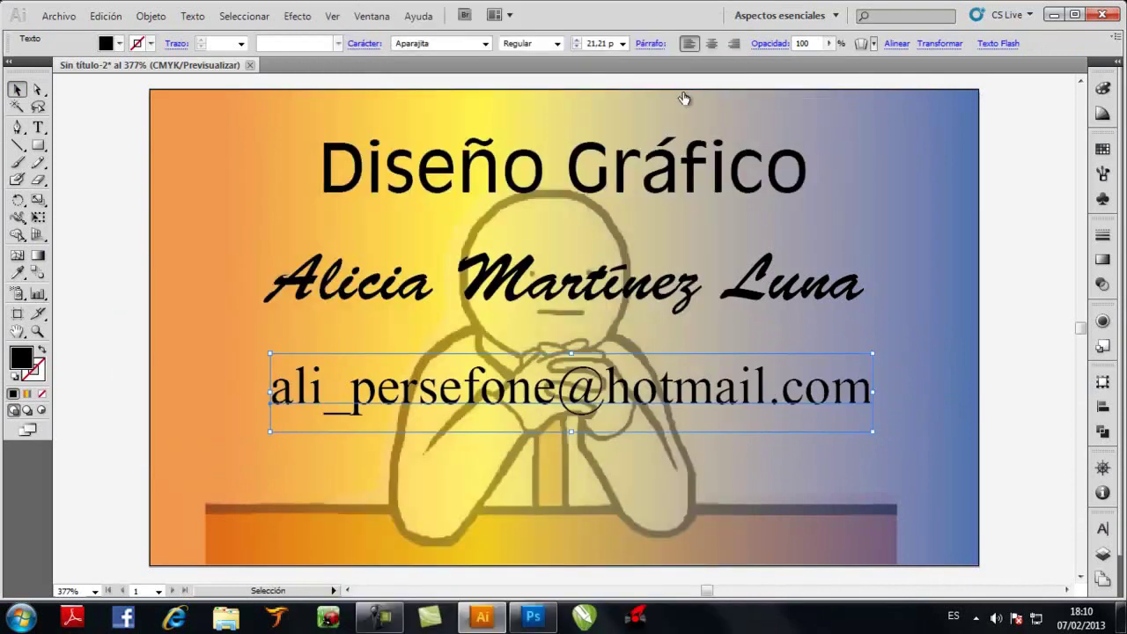
Centre the e-mail line horizontally and drop it to the card's bottom, nudged up slightly
{"action": "left_click", "coordinate": [896, 43]}
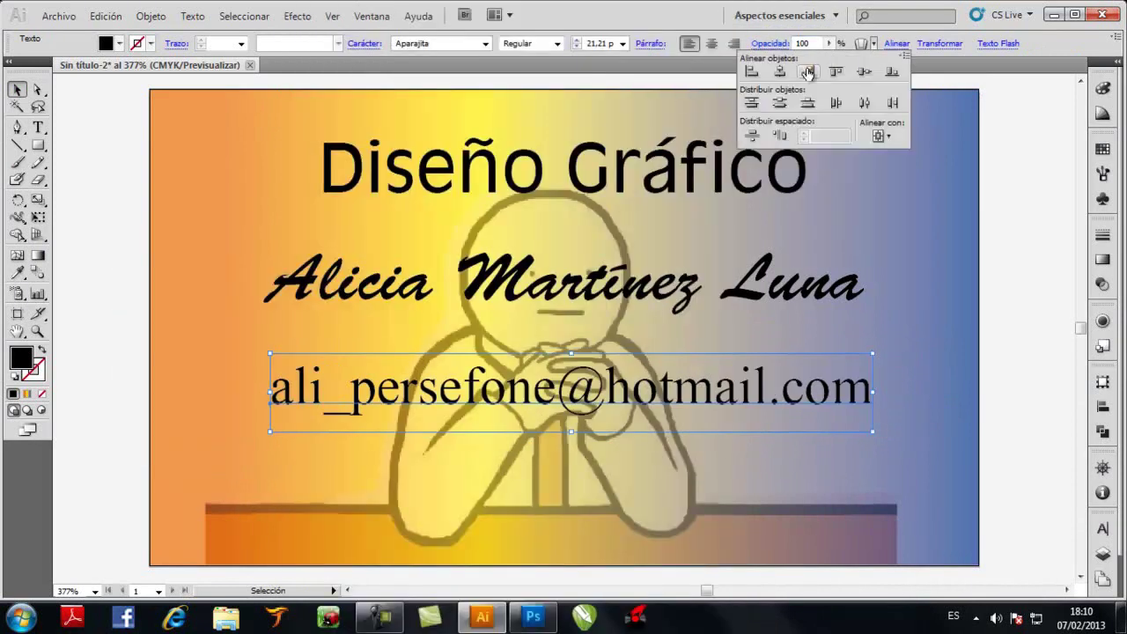
{"action": "left_click", "coordinate": [780, 71]}
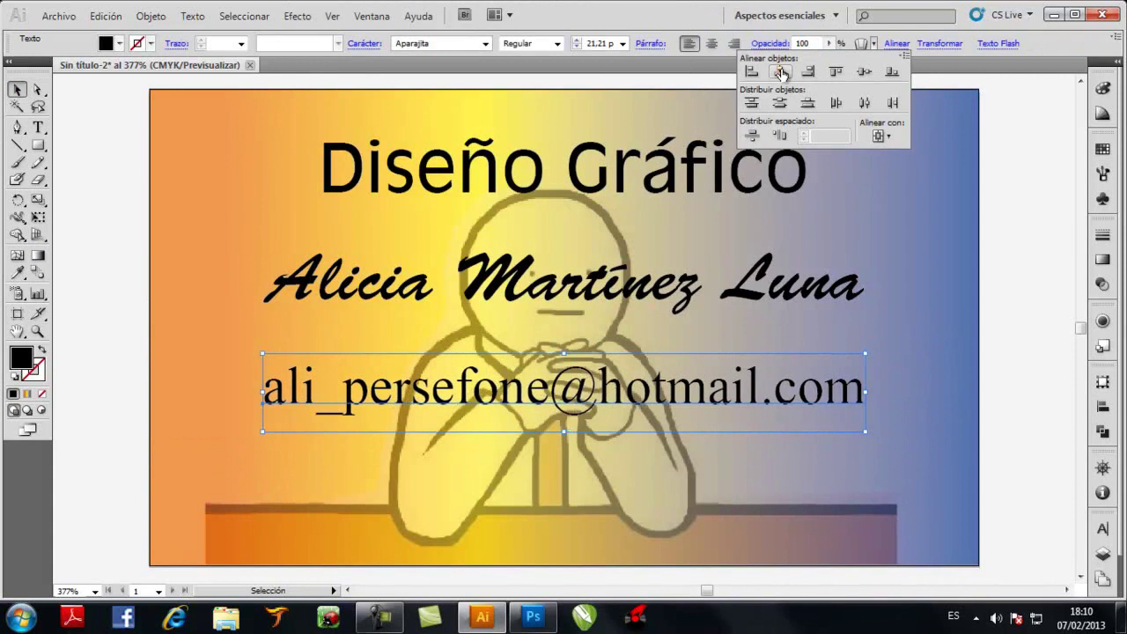
{"action": "left_click", "coordinate": [860, 72]}
{"action": "left_click", "coordinate": [891, 72]}
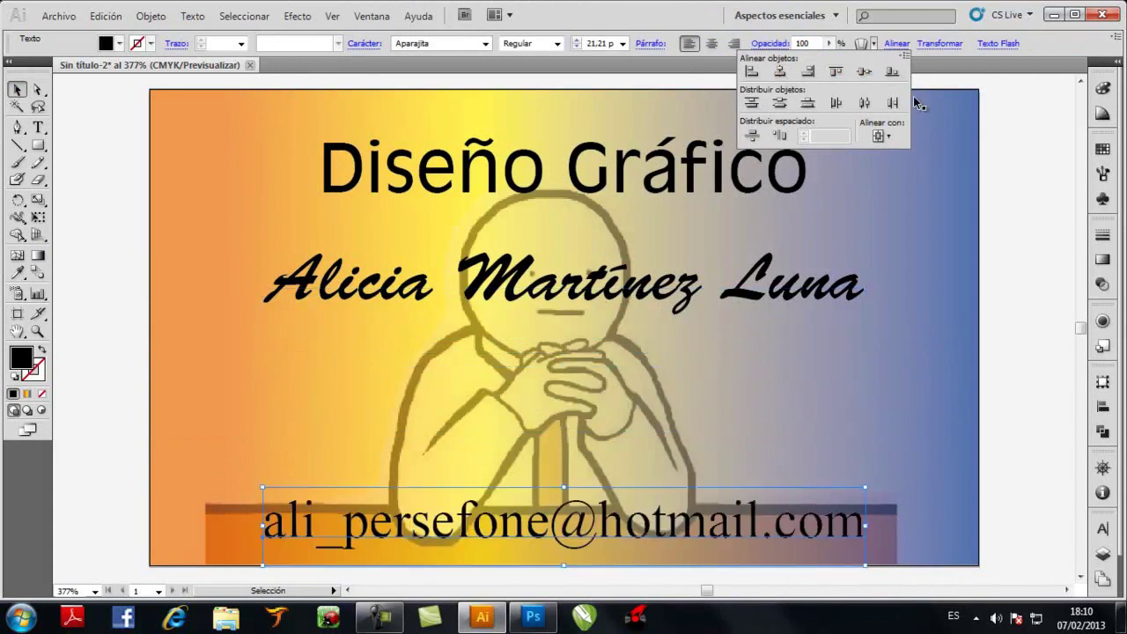
{"action": "key", "text": "Up"}
{"action": "key", "text": "Up"}
{"action": "key", "text": "Up"}
{"action": "key", "text": "Up"}
{"action": "key", "text": "Up"}
{"action": "key", "text": "Up"}
{"action": "key", "text": "Up"}
{"action": "key", "text": "Up"}
{"action": "key", "text": "Up"}
{"action": "key", "text": "Up"}
{"action": "key", "text": "Up"}
{"action": "key", "text": "Up"}
{"action": "key", "text": "Up"}
{"action": "key", "text": "Up"}
{"action": "key", "text": "Up"}
{"action": "key", "text": "Up"}
{"action": "key", "text": "Up"}
{"action": "key", "text": "Up"}
{"action": "key", "text": "Up"}
{"action": "key", "text": "Up"}
{"action": "key", "text": "Up"}
{"action": "key", "text": "Up"}
{"action": "key", "text": "Up"}
{"action": "key", "text": "Up"}
{"action": "key", "text": "Up"}
{"action": "key", "text": "Up"}
{"action": "key", "text": "Up"}
{"action": "key", "text": "Up"}
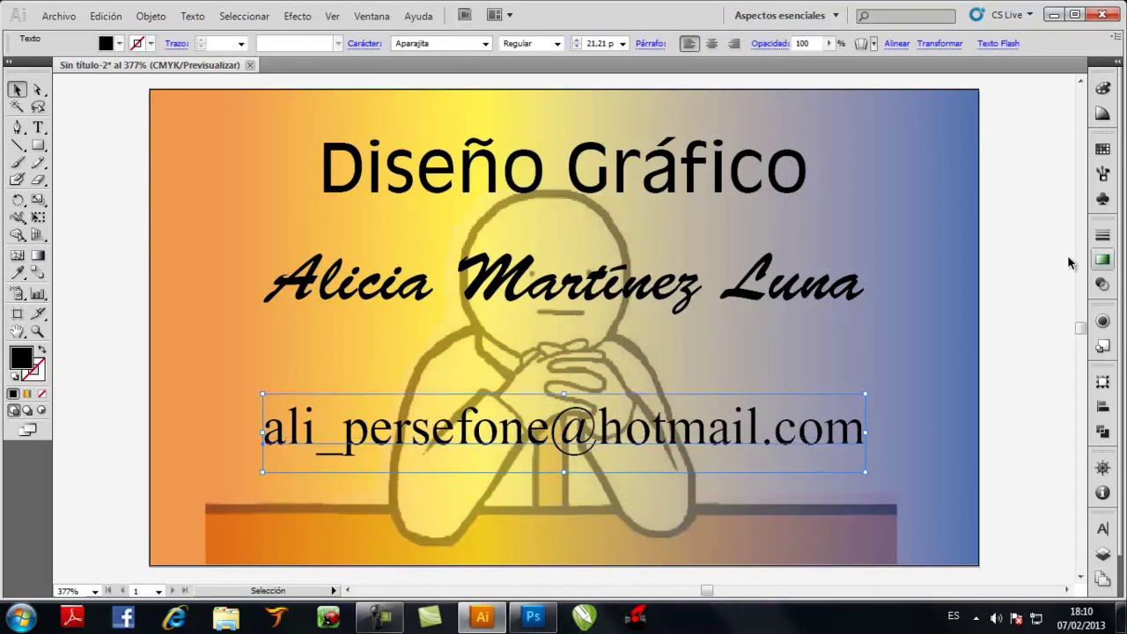
Nudge the name line slightly downward
{"action": "left_click", "coordinate": [298, 243]}
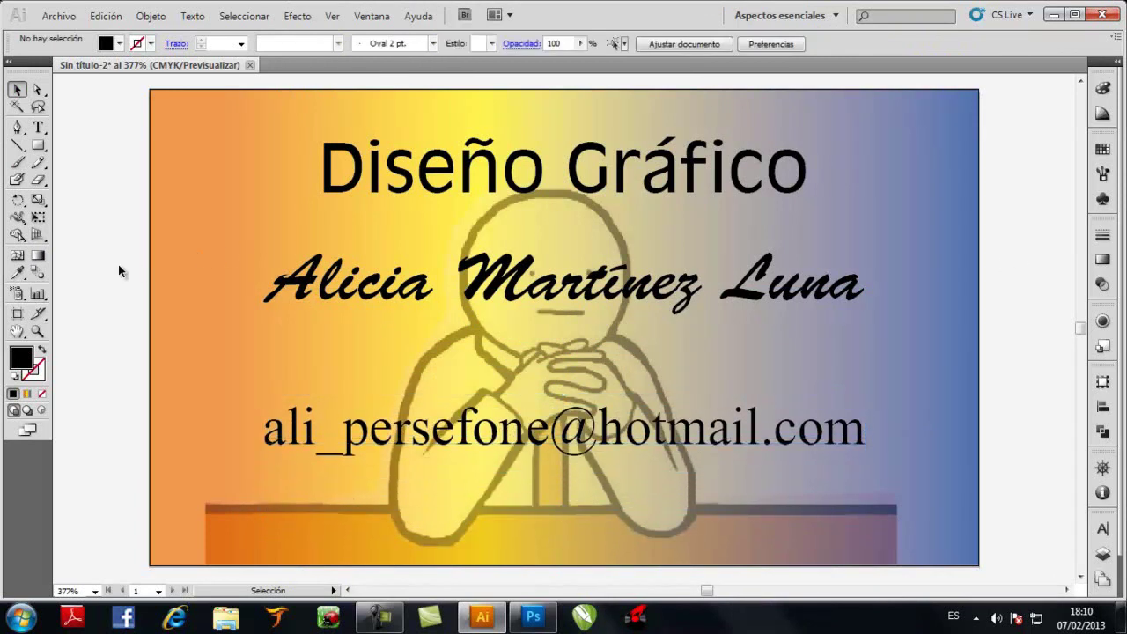
{"action": "left_click", "coordinate": [377, 283]}
{"action": "key", "text": "Down"}
{"action": "key", "text": "Down"}
{"action": "key", "text": "Down"}
{"action": "key", "text": "Down"}
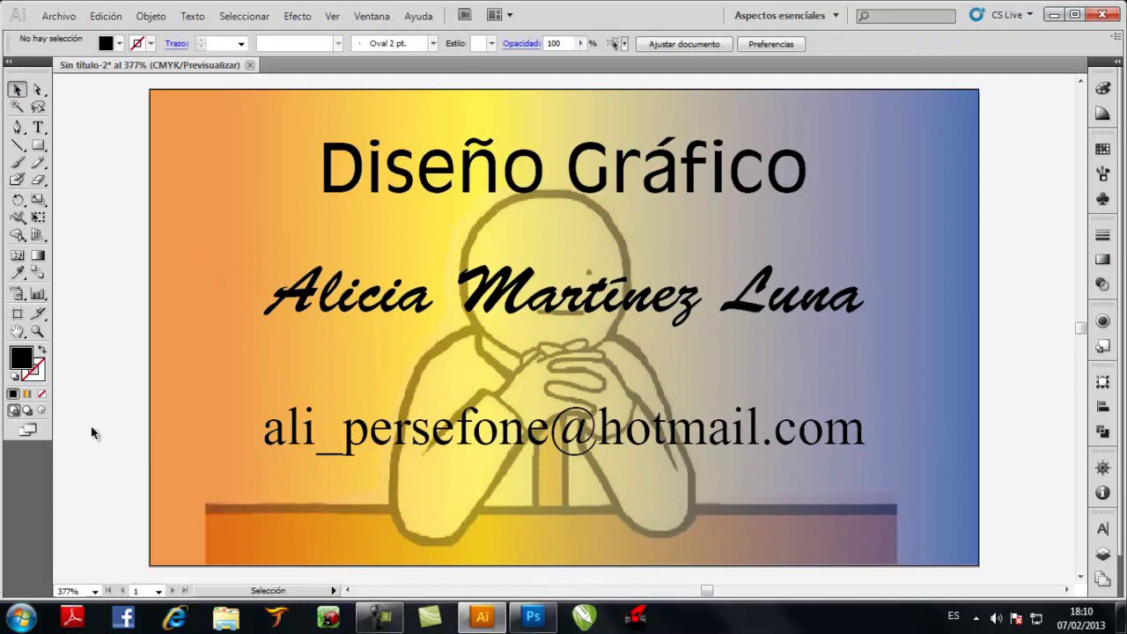
Place the 7796733-conjunto-de-hojas-de-plantas image from the VECTORES folder into the document
{"action": "left_click", "coordinate": [58, 16]}
{"action": "left_click", "coordinate": [85, 326]}
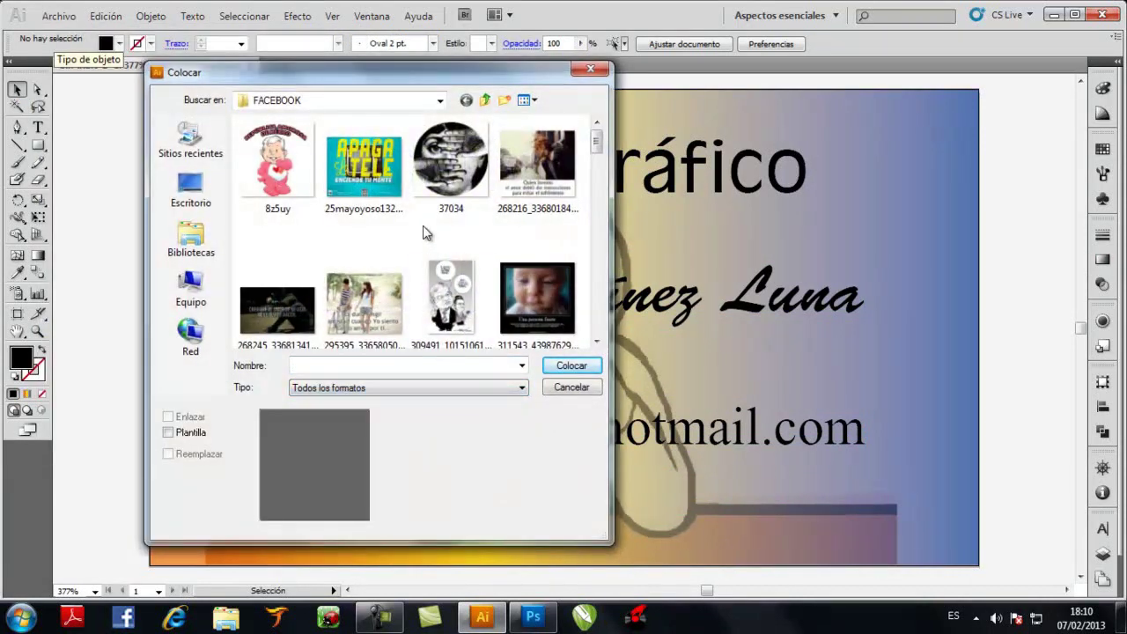
{"action": "scroll", "coordinate": [426, 233], "scroll_direction": "down", "scroll_amount": 3}
{"action": "scroll", "coordinate": [440, 247], "scroll_direction": "up", "scroll_amount": 3}
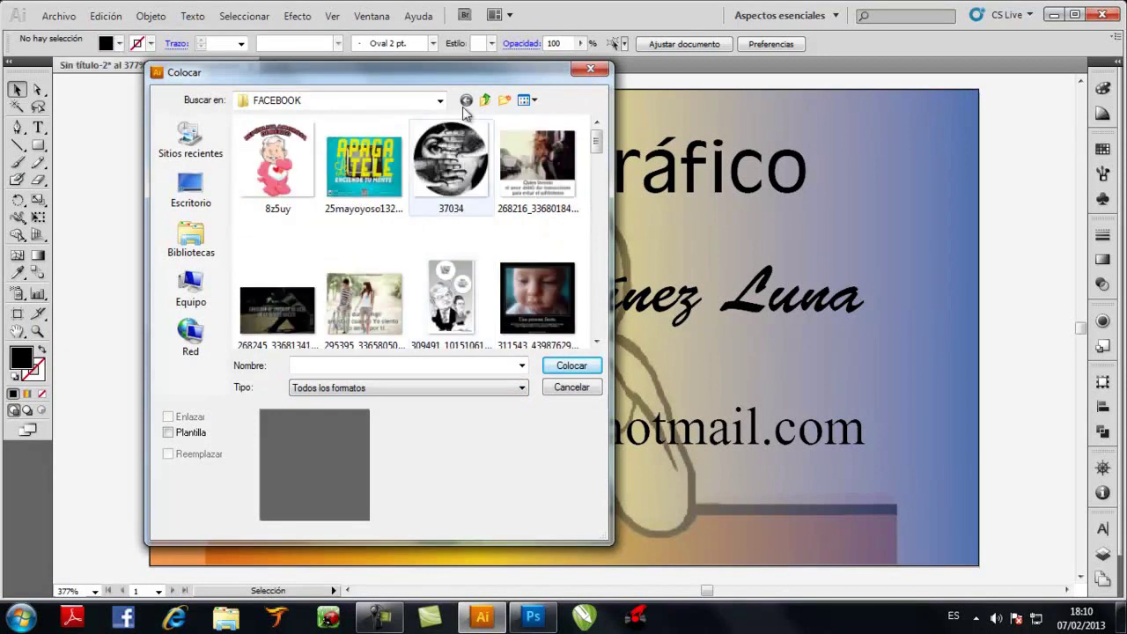
{"action": "key", "text": "BackSpace"}
{"action": "double_click", "coordinate": [291, 253]}
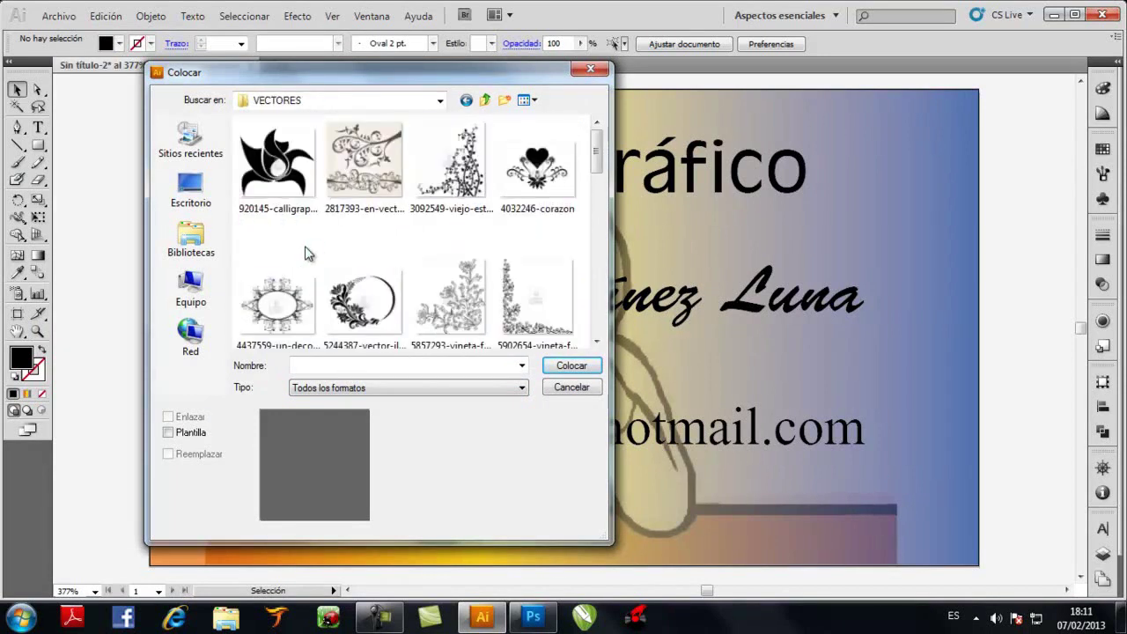
{"action": "left_click_drag", "start_coordinate": [378, 74], "coordinate": [266, 28]}
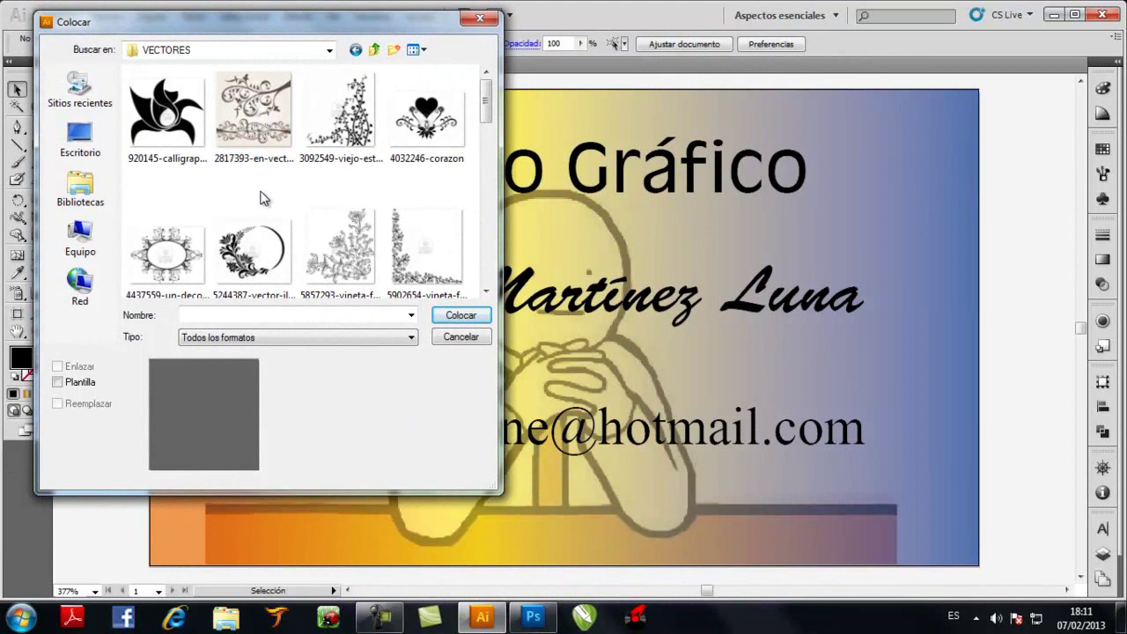
{"action": "scroll", "coordinate": [261, 198], "scroll_direction": "down", "scroll_amount": 1}
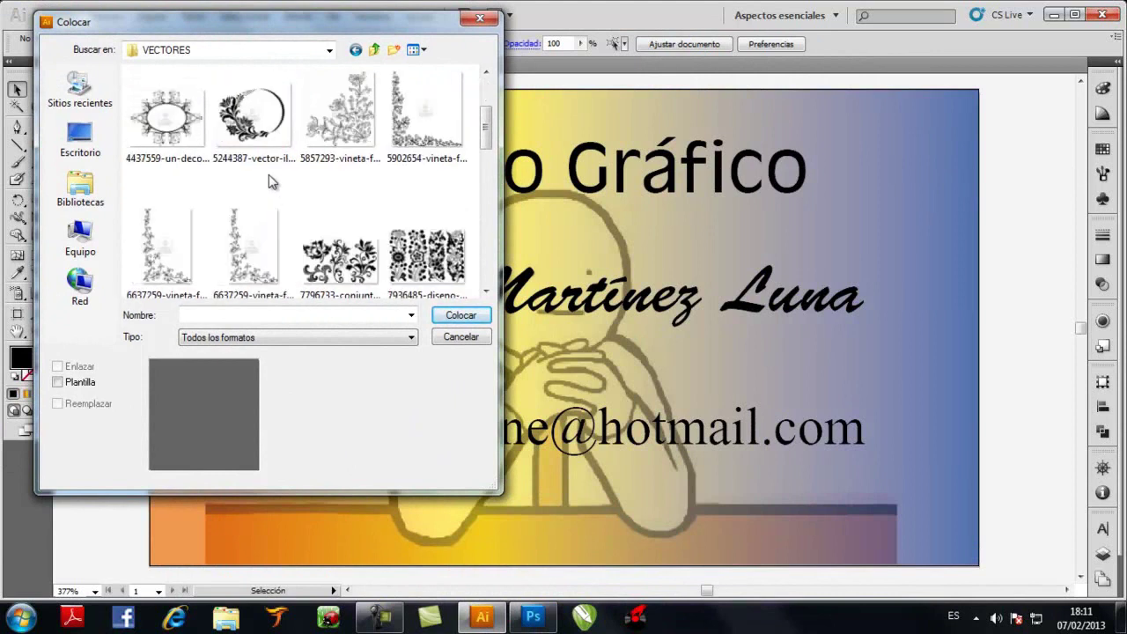
{"action": "left_click", "coordinate": [340, 259]}
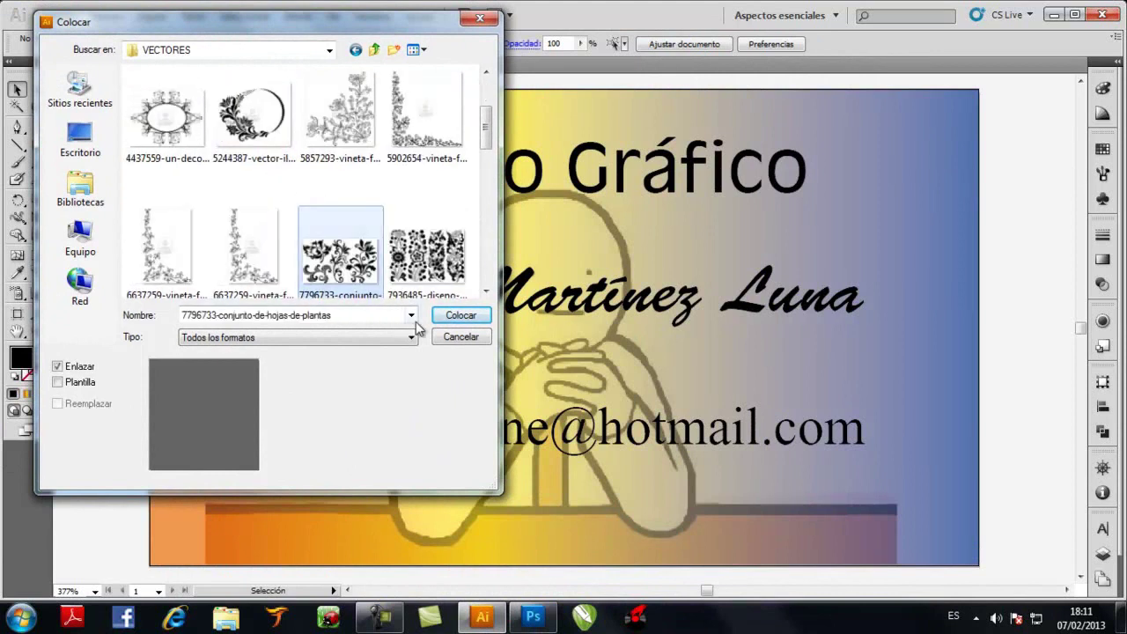
{"action": "left_click", "coordinate": [457, 320]}
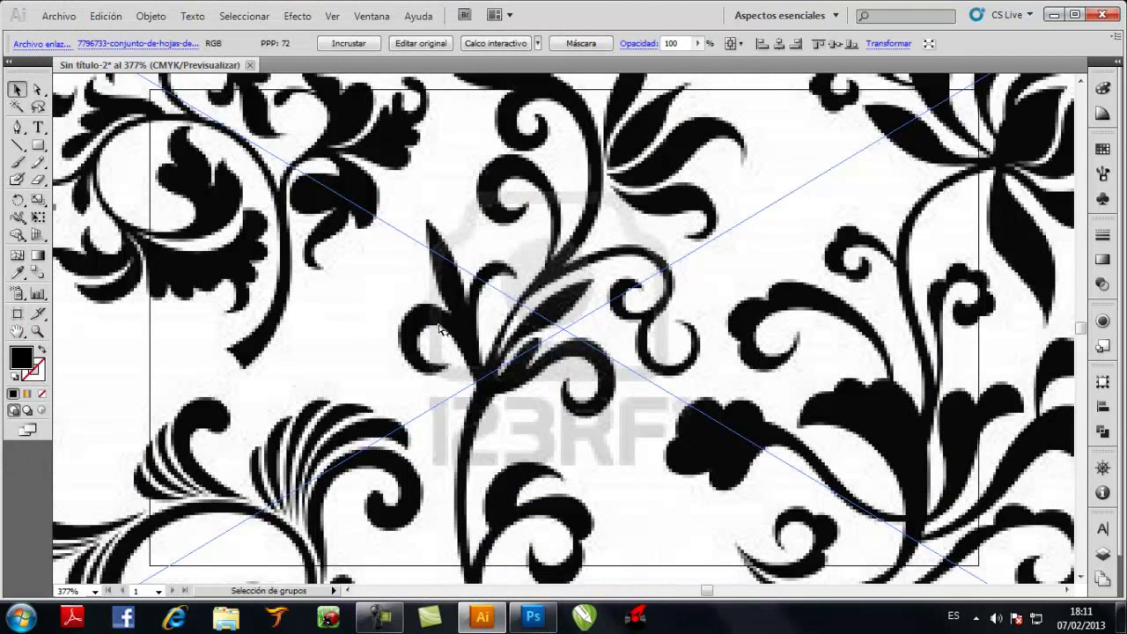
Position the floral image centred below the card and embed it
{"action": "scroll", "coordinate": [440, 328], "scroll_direction": "down", "scroll_amount": 3}
{"action": "scroll", "coordinate": [440, 328], "scroll_direction": "down", "scroll_amount": 1}
{"action": "left_click_drag", "start_coordinate": [383, 245], "coordinate": [330, 418]}
{"action": "scroll", "coordinate": [329, 420], "scroll_direction": "down", "scroll_amount": 3}
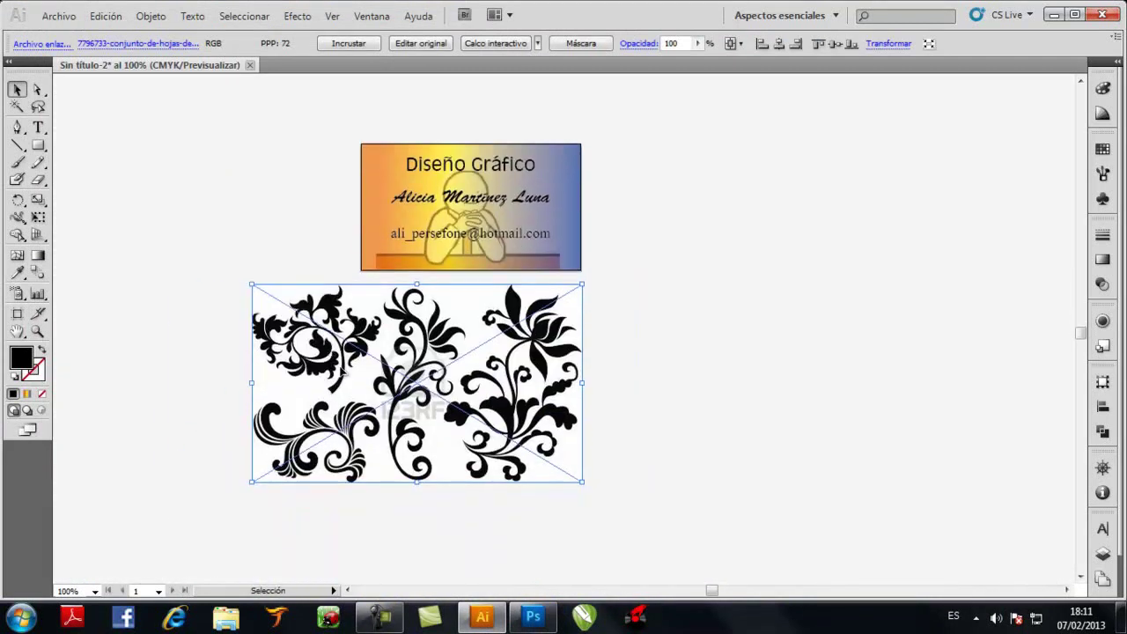
{"action": "left_click_drag", "start_coordinate": [352, 335], "coordinate": [387, 337]}
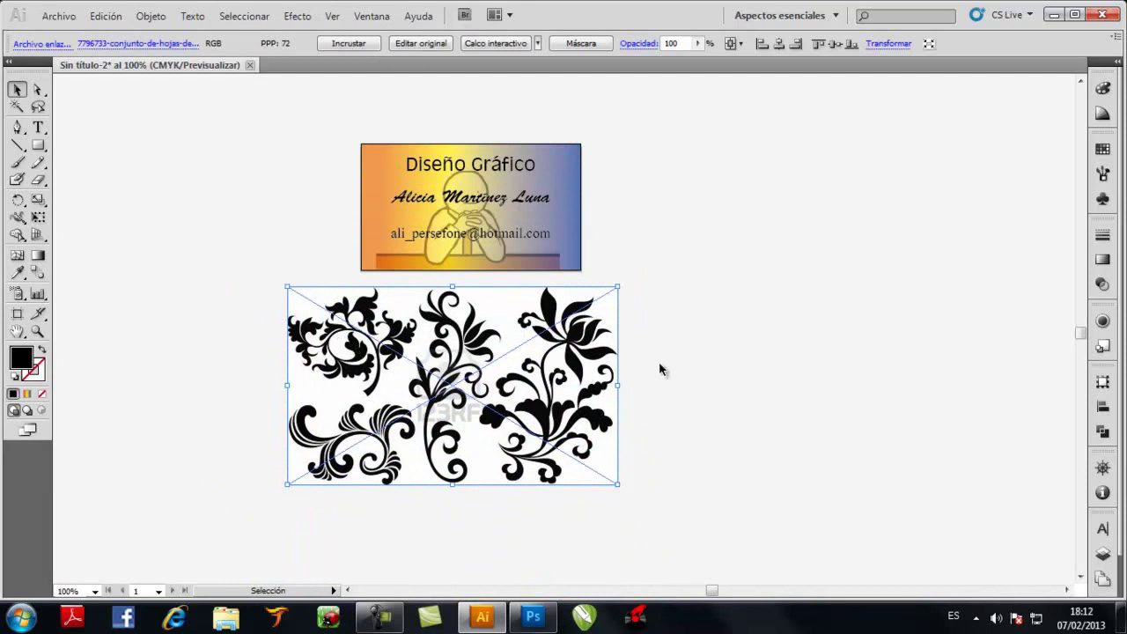
{"action": "left_click_drag", "start_coordinate": [555, 339], "coordinate": [578, 335]}
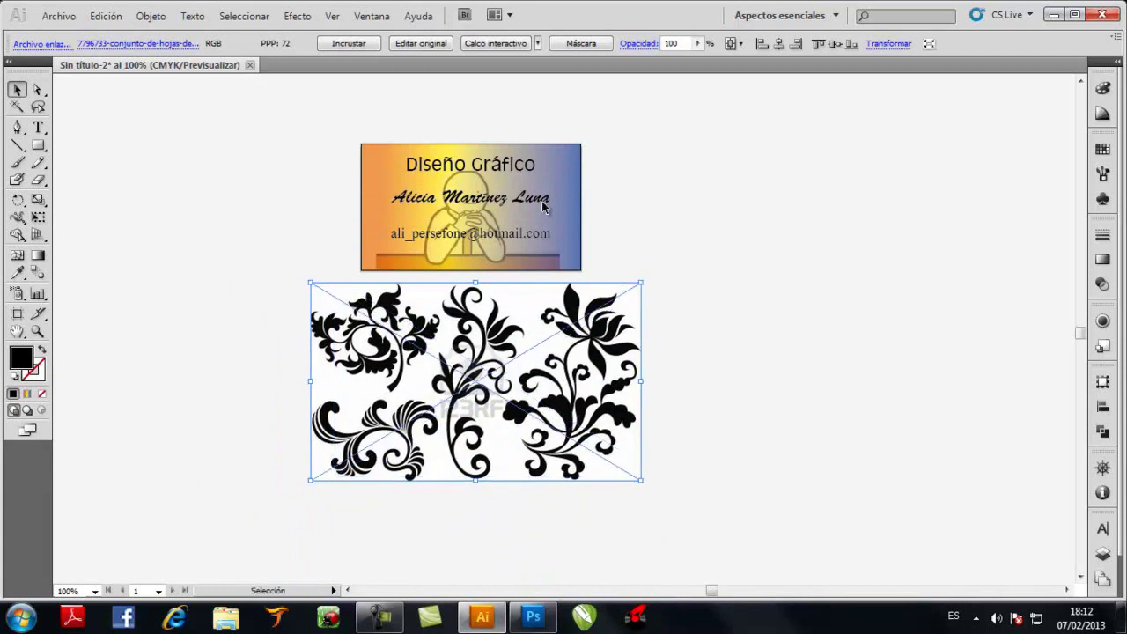
{"action": "left_click", "coordinate": [361, 43]}
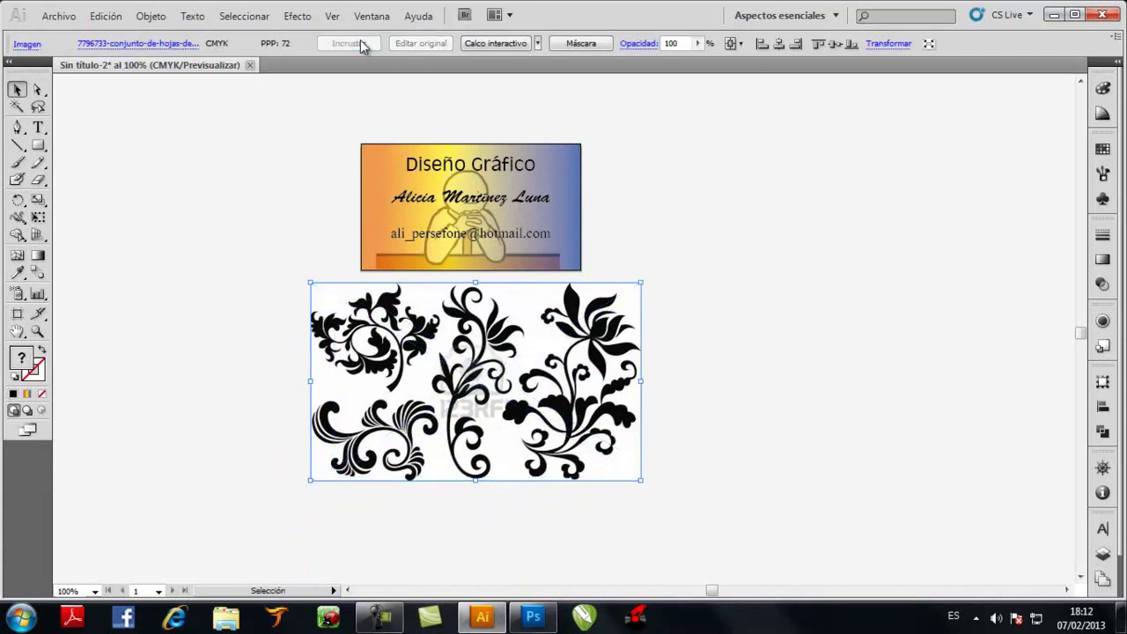
Trace the floral image into paths with Calco interactivo > Crear y expandir
{"action": "left_click", "coordinate": [150, 17]}
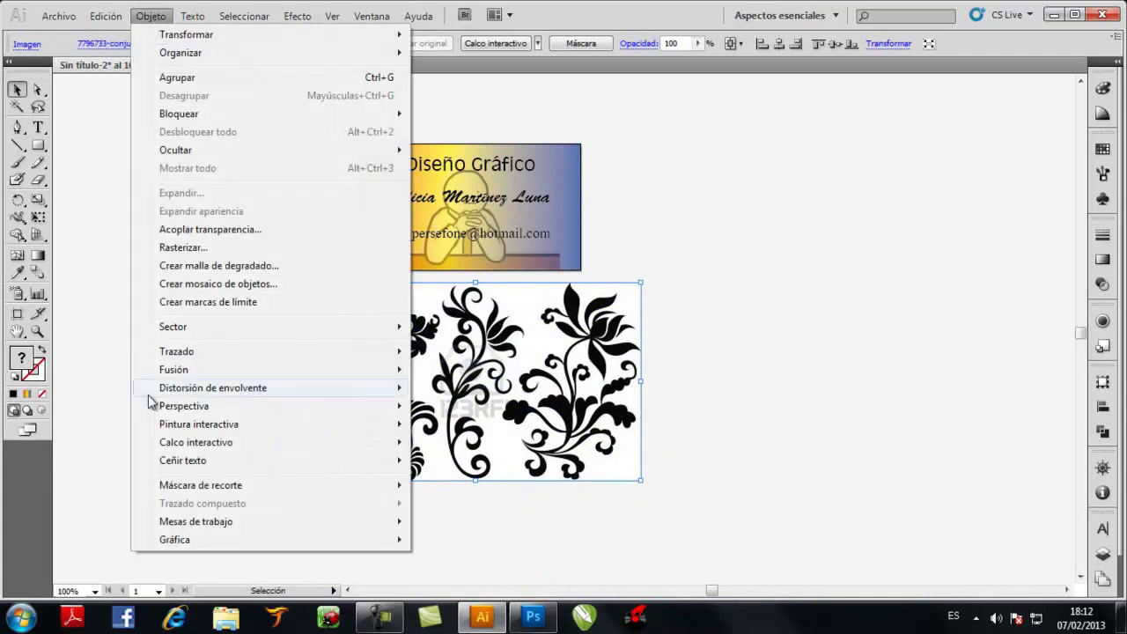
{"action": "mouse_move", "coordinate": [253, 442]}
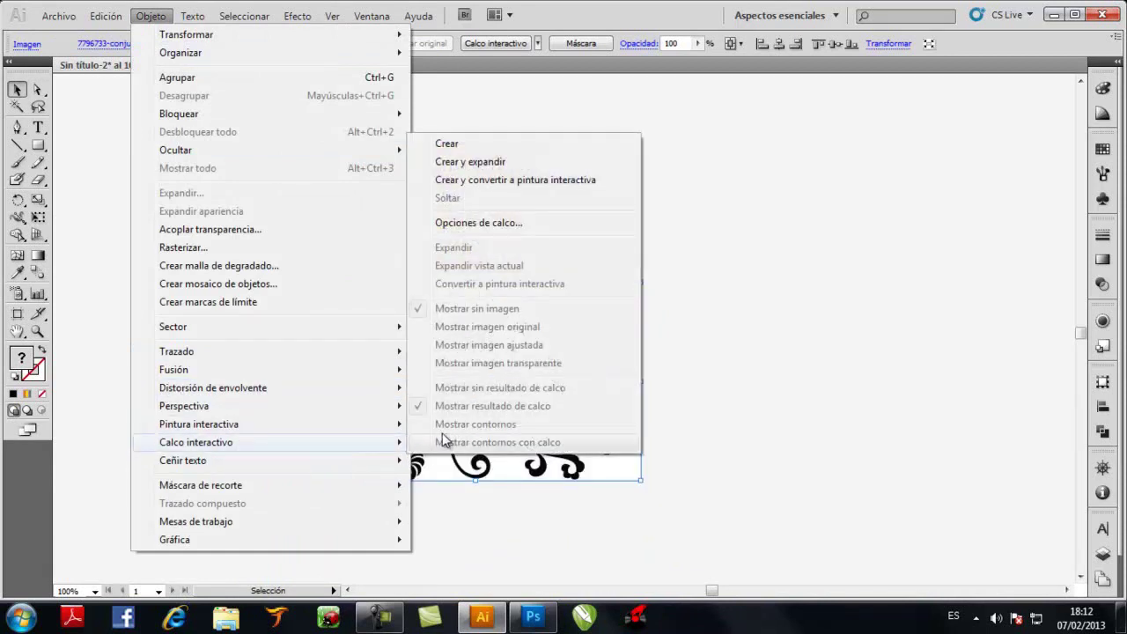
{"action": "left_click", "coordinate": [486, 162]}
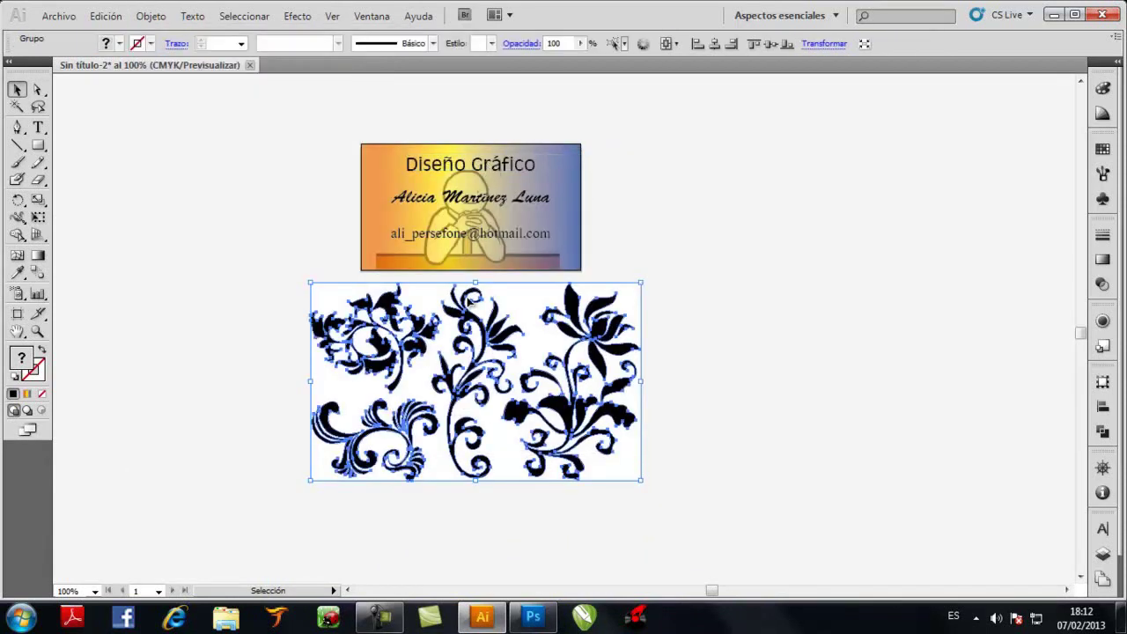
Ungroup the traced artwork and remove its white background shape
{"action": "left_click", "coordinate": [623, 239]}
{"action": "left_click", "coordinate": [542, 306]}
{"action": "right_click", "coordinate": [542, 307]}
{"action": "left_click", "coordinate": [581, 397]}
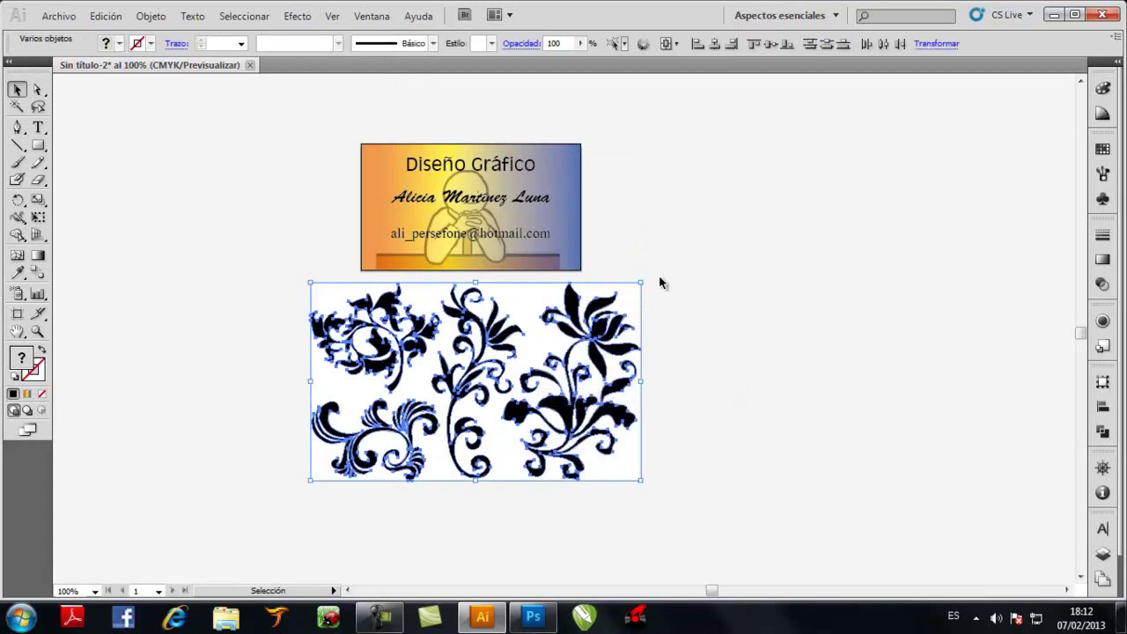
{"action": "left_click", "coordinate": [640, 284]}
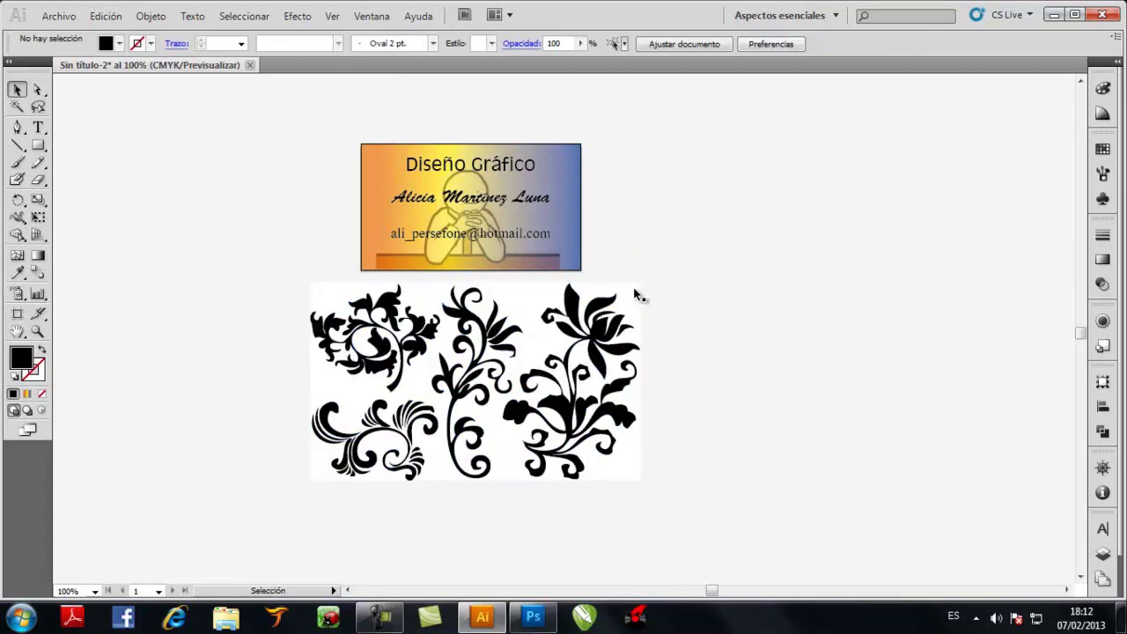
{"action": "left_click", "coordinate": [628, 302]}
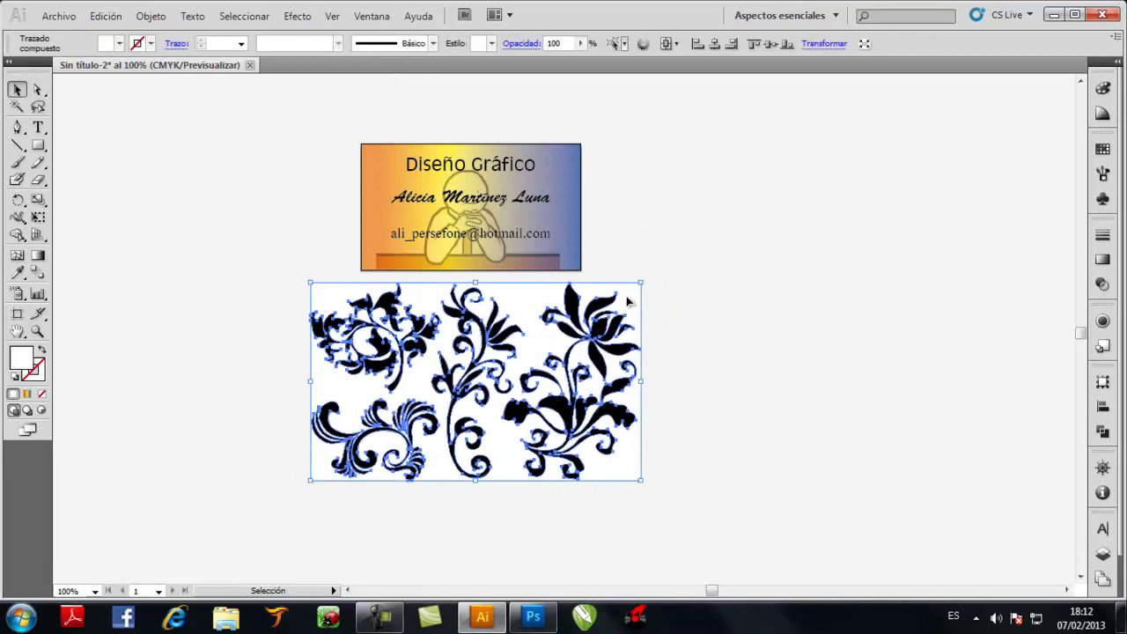
{"action": "left_click", "coordinate": [686, 302]}
{"action": "left_click", "coordinate": [628, 303]}
{"action": "left_click", "coordinate": [630, 301]}
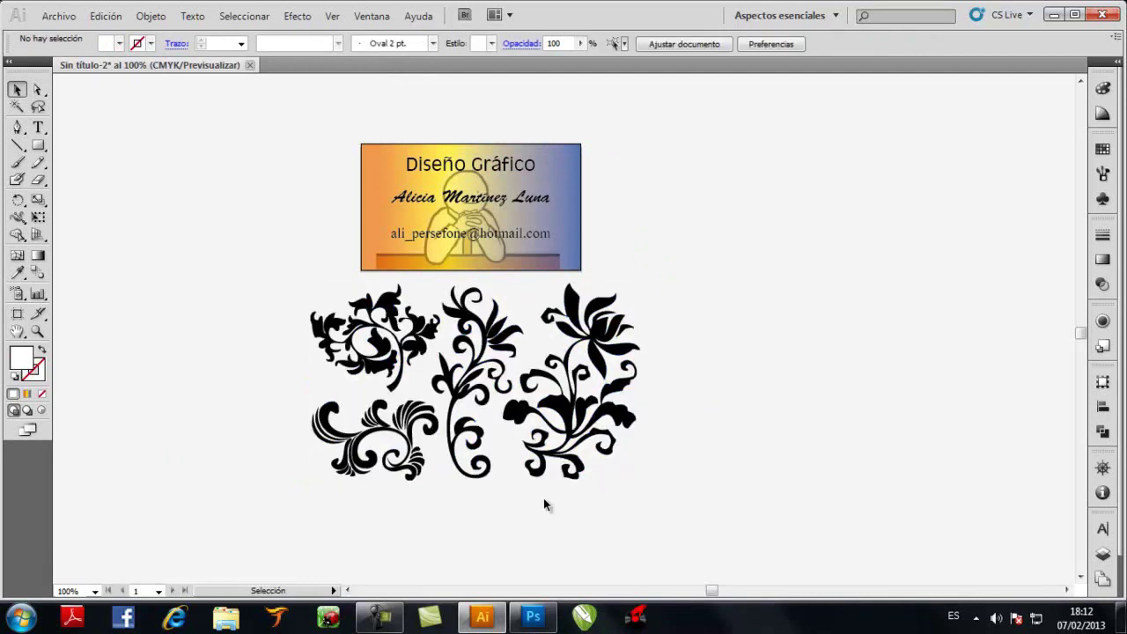
Group the top-left ornament's pieces and move it to the canvas's upper left
{"action": "left_click_drag", "start_coordinate": [263, 385], "coordinate": [407, 498]}
{"action": "left_click", "coordinate": [255, 396]}
{"action": "left_click_drag", "start_coordinate": [299, 308], "coordinate": [361, 356]}
{"action": "left_click", "coordinate": [283, 293]}
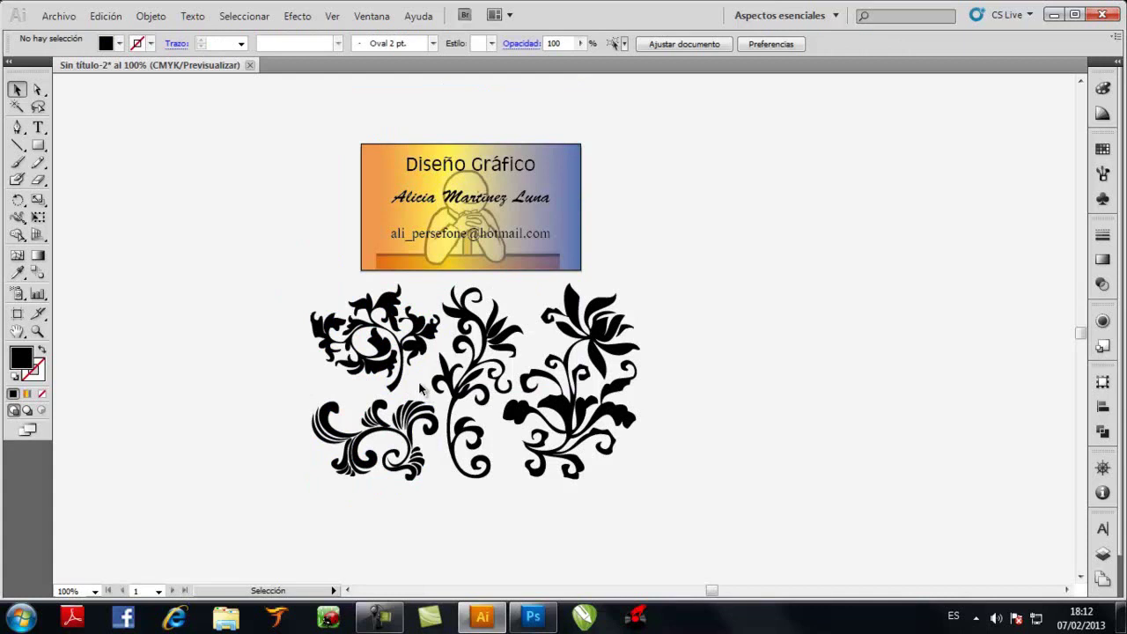
{"action": "left_click", "coordinate": [323, 324]}
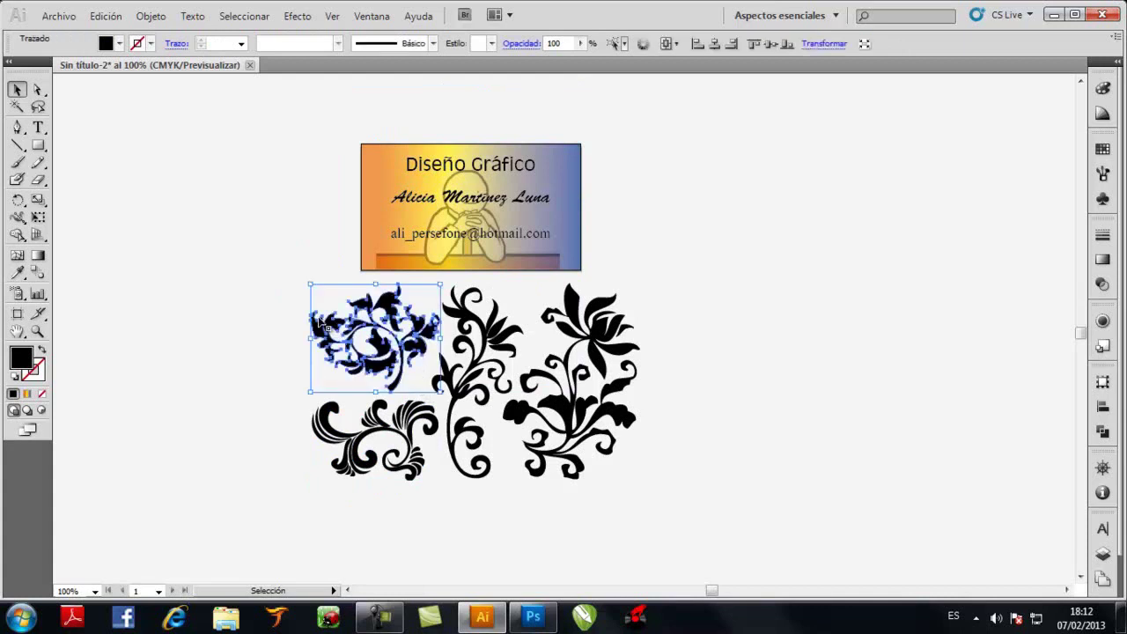
{"action": "key", "text": "ctrl+alt+bracketright"}
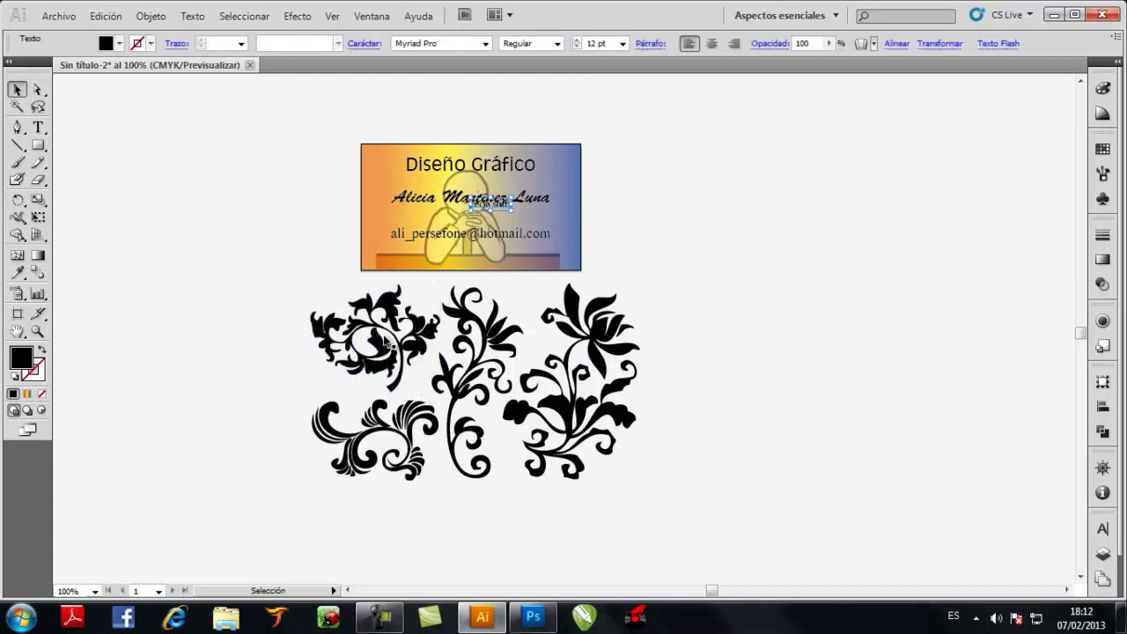
{"action": "left_click", "coordinate": [180, 225]}
{"action": "left_click", "coordinate": [339, 326]}
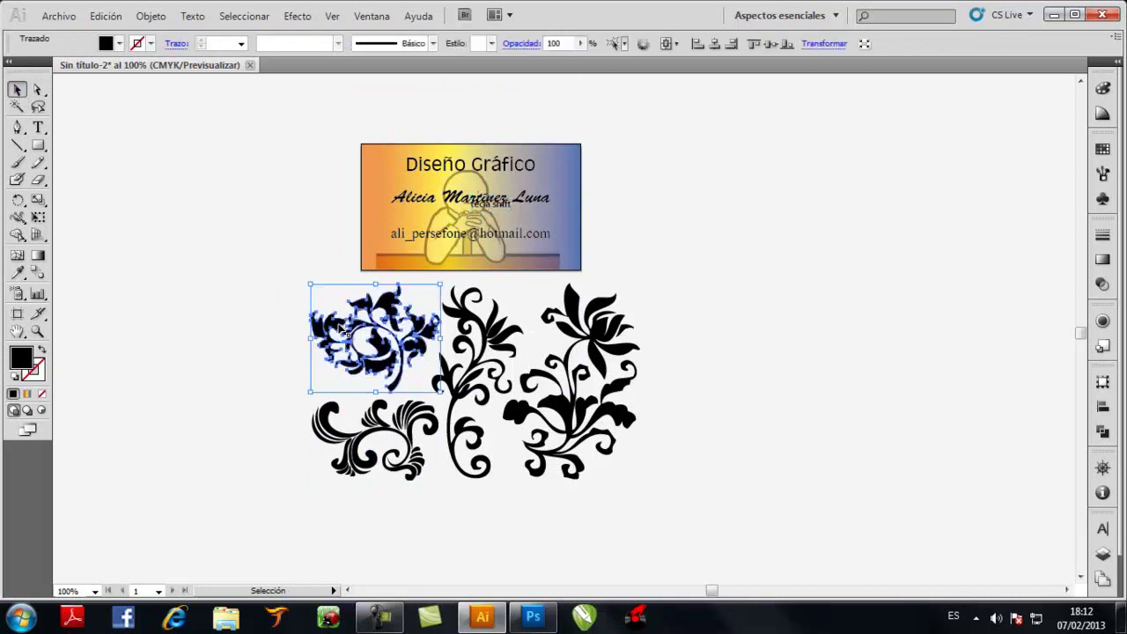
{"action": "key", "text": "ctrl+g"}
{"action": "left_click_drag", "start_coordinate": [393, 308], "coordinate": [168, 174]}
{"action": "left_click", "coordinate": [224, 123]}
Group the lower-left ornament and move it further left
{"action": "left_click_drag", "start_coordinate": [289, 398], "coordinate": [426, 484]}
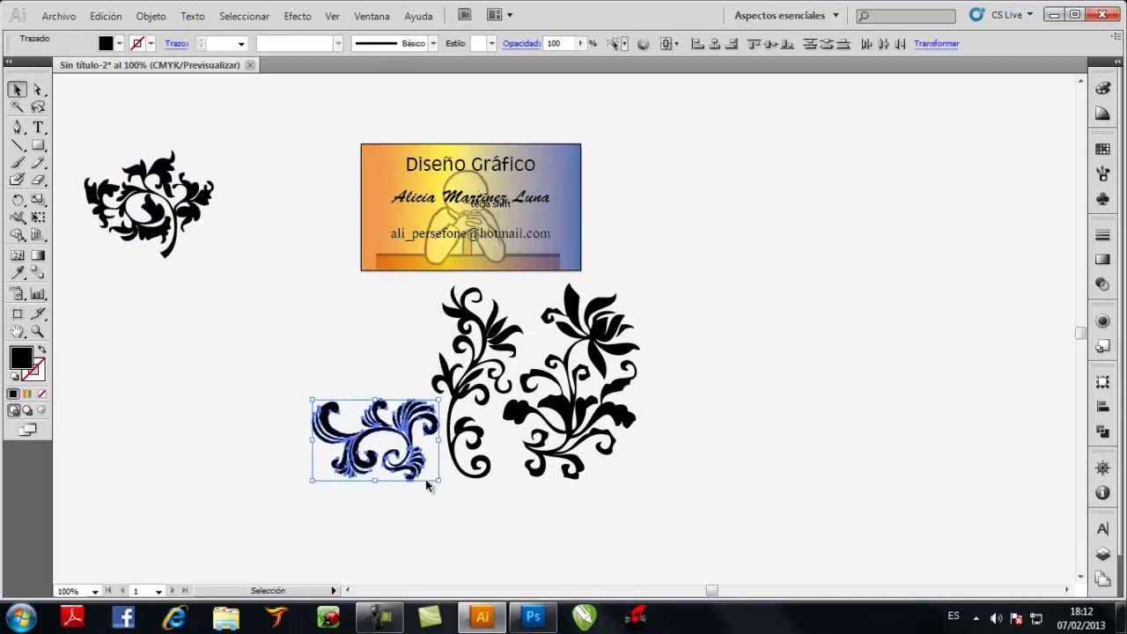
{"action": "key", "text": "a"}
{"action": "left_click", "coordinate": [402, 460]}
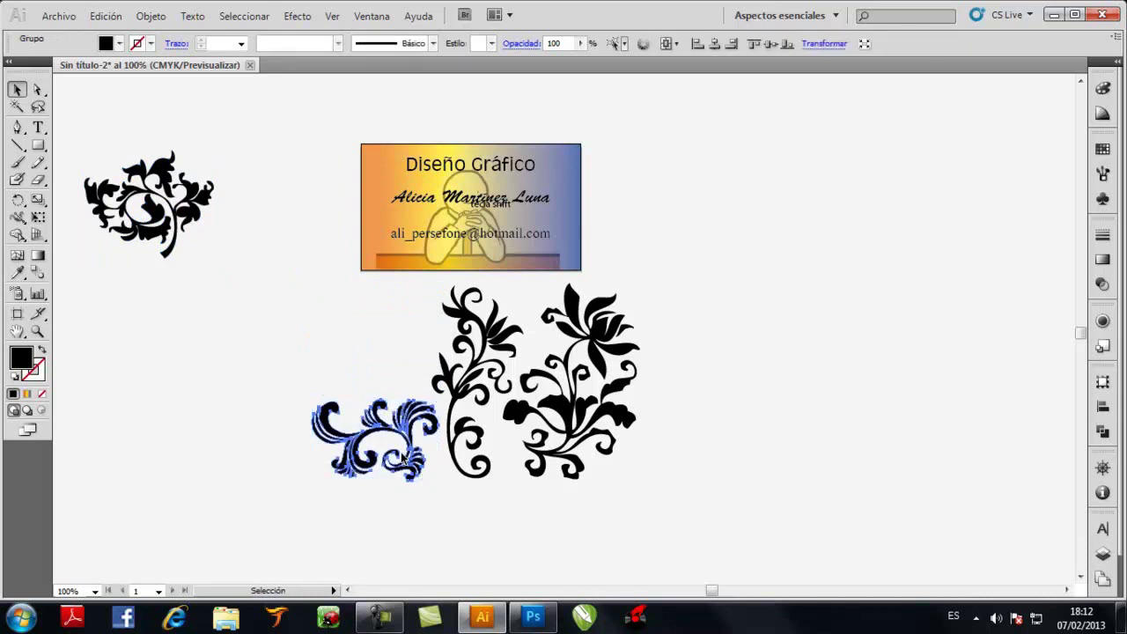
{"action": "key", "text": "v"}
{"action": "left_click_drag", "start_coordinate": [408, 438], "coordinate": [212, 426]}
{"action": "left_click", "coordinate": [580, 505]}
Reposition the right flower and move the middle flower group to the left
{"action": "left_click_drag", "start_coordinate": [630, 452], "coordinate": [782, 327]}
{"action": "left_click", "coordinate": [520, 440]}
{"action": "left_click", "coordinate": [447, 335]}
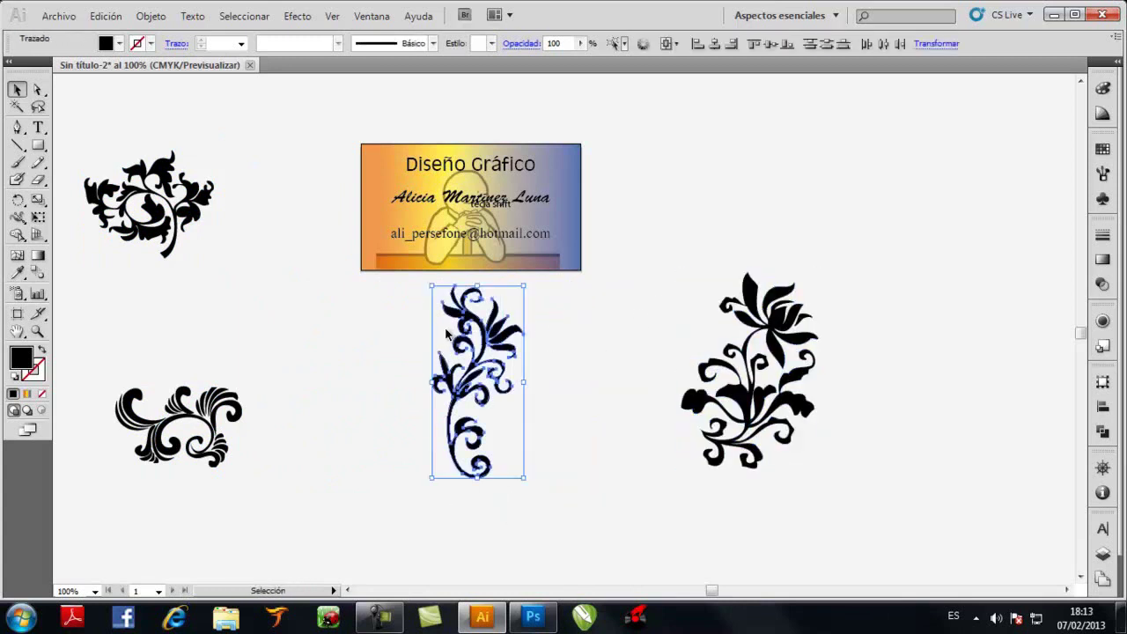
{"action": "left_click_drag", "start_coordinate": [498, 343], "coordinate": [337, 328]}
Colour the top-left ornament magenta and the bottom-left ornament cyan
{"action": "left_click", "coordinate": [197, 214]}
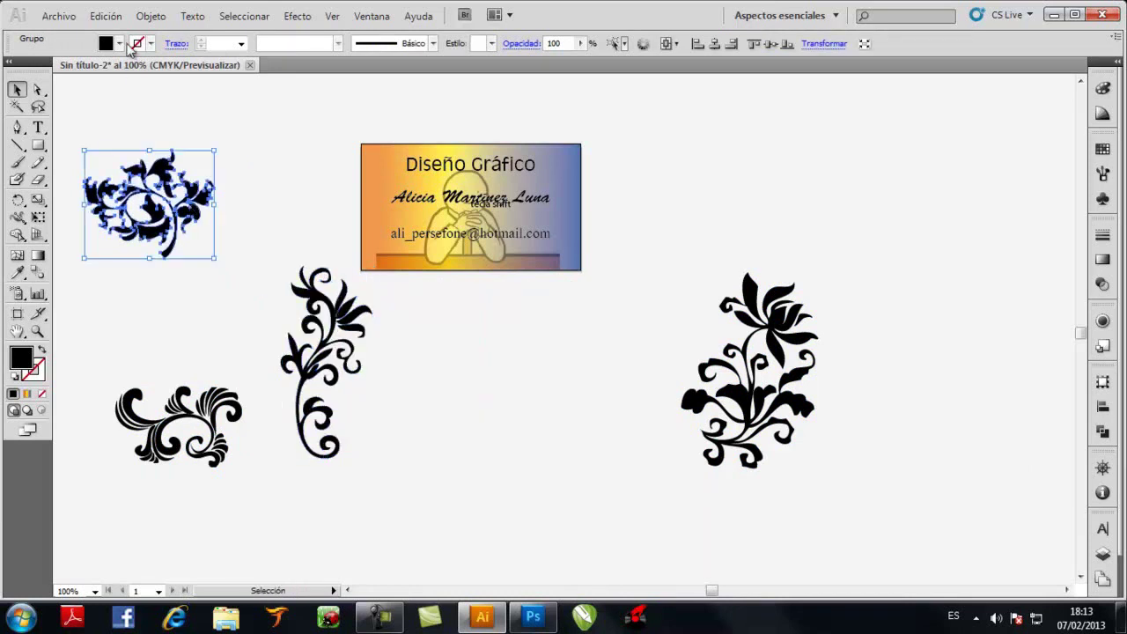
{"action": "left_click", "coordinate": [119, 44]}
{"action": "left_click", "coordinate": [107, 60]}
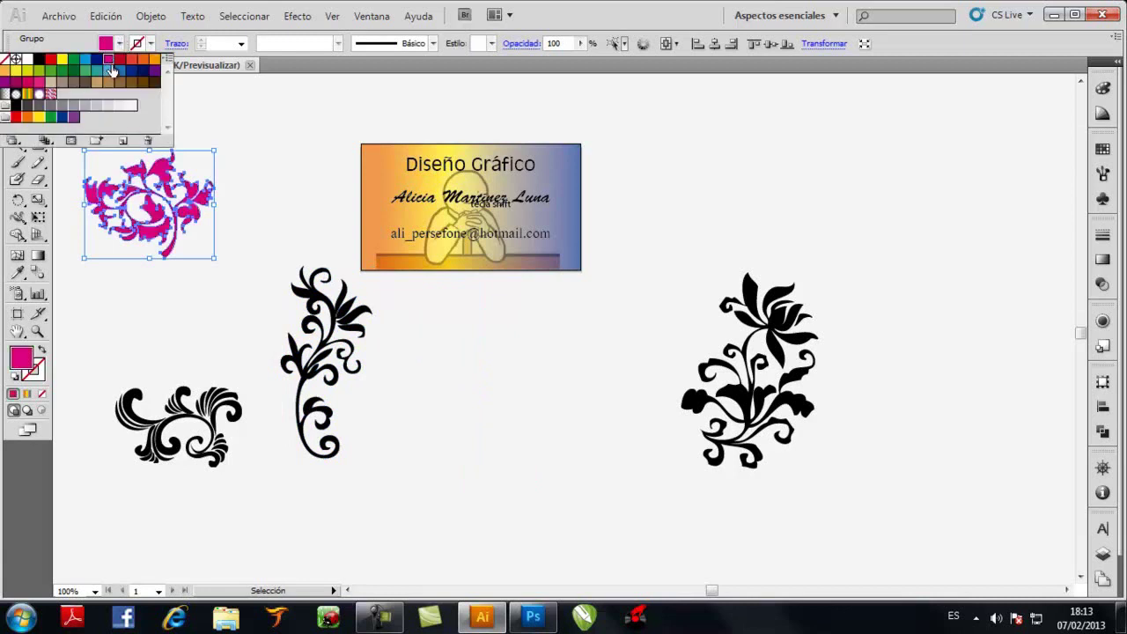
{"action": "left_click", "coordinate": [226, 414]}
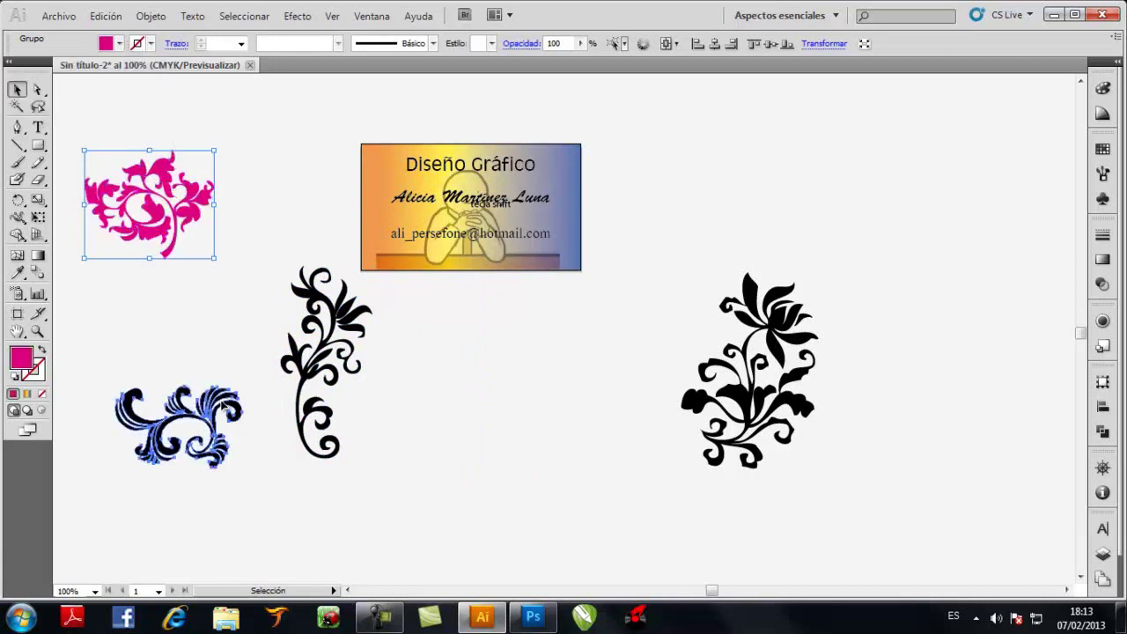
{"action": "left_click", "coordinate": [120, 44]}
{"action": "left_click", "coordinate": [89, 59]}
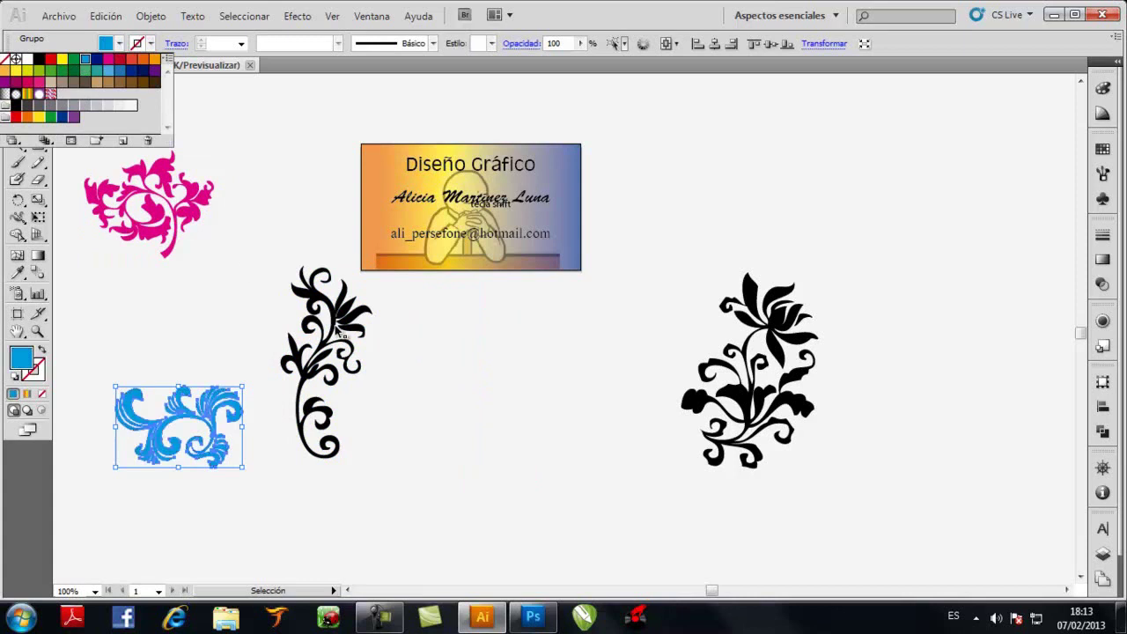
Fill the tall middle ornament dark green
{"action": "left_click", "coordinate": [339, 325]}
{"action": "left_click", "coordinate": [318, 304]}
{"action": "left_click", "coordinate": [119, 44]}
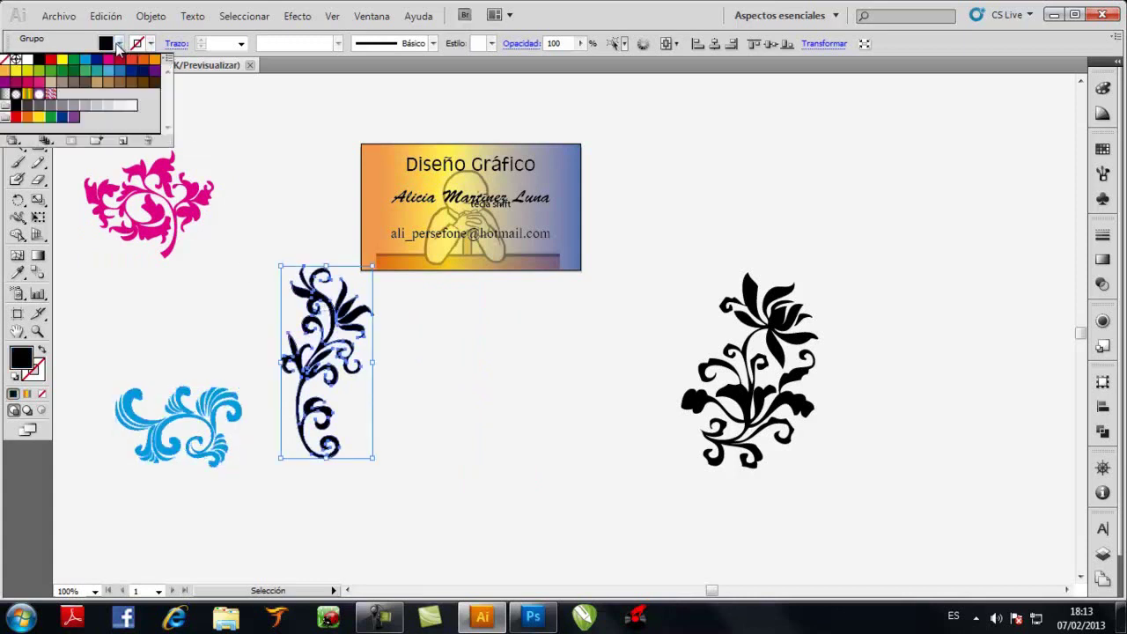
{"action": "left_click", "coordinate": [74, 70]}
{"action": "left_click", "coordinate": [487, 391]}
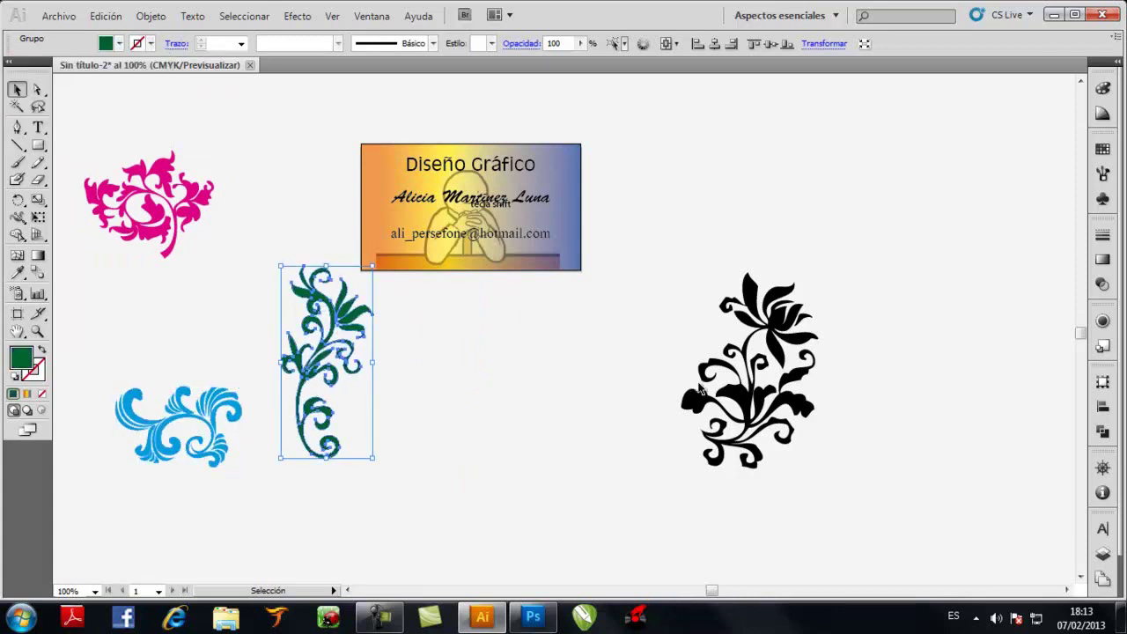
Fill the large black flower red
{"action": "left_click", "coordinate": [738, 397]}
{"action": "left_click", "coordinate": [119, 44]}
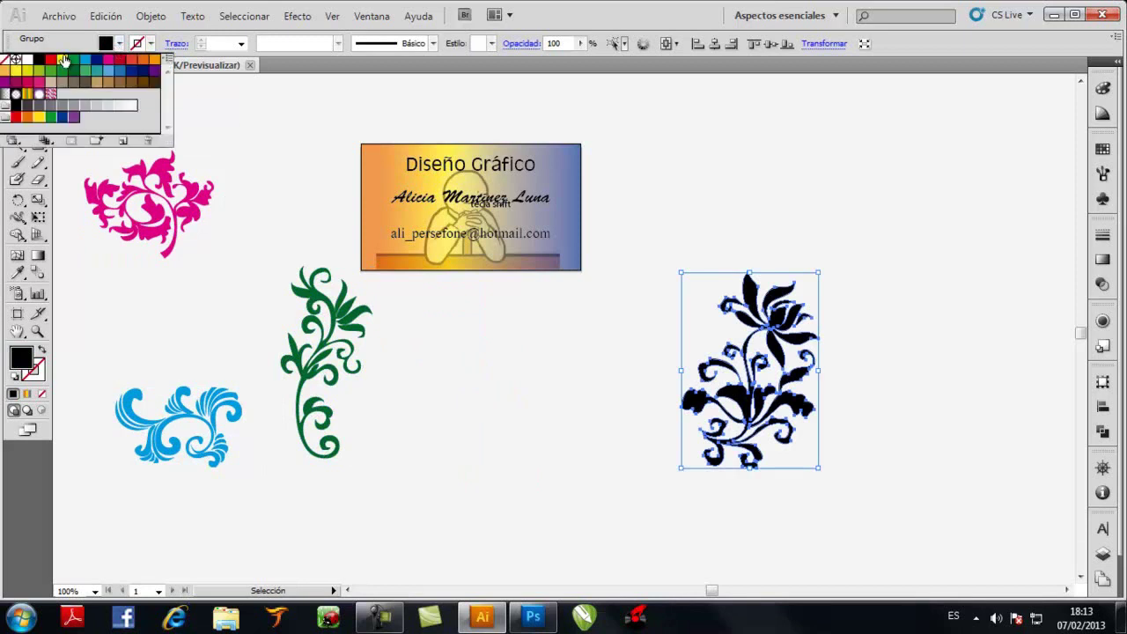
{"action": "left_click", "coordinate": [50, 60]}
{"action": "left_click", "coordinate": [316, 165]}
{"action": "left_click", "coordinate": [316, 165]}
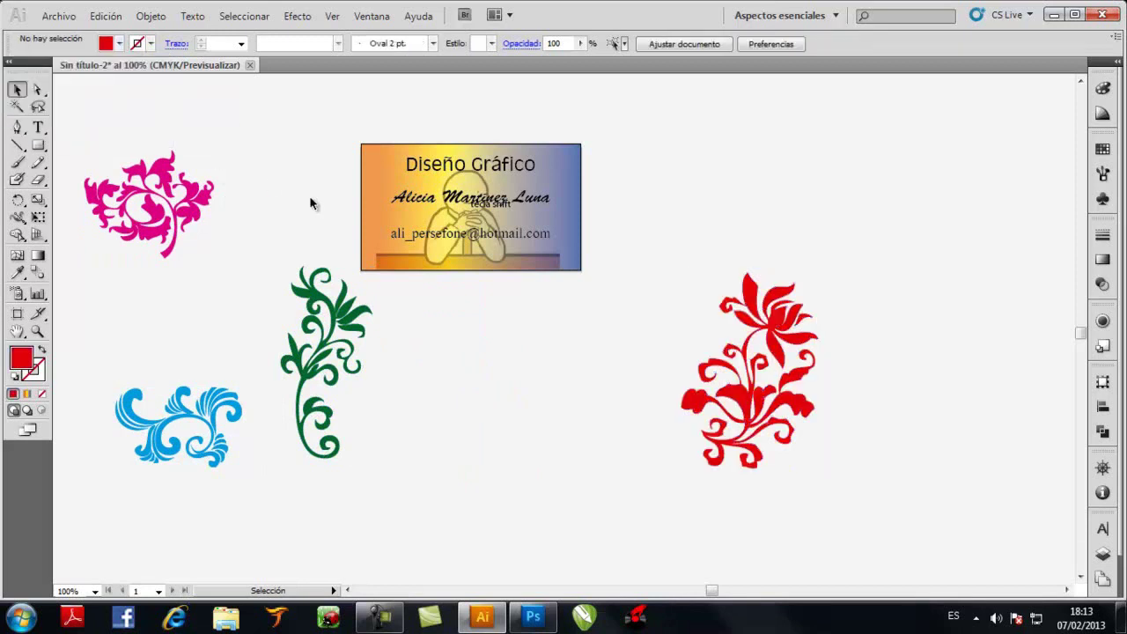
{"action": "left_click", "coordinate": [344, 310]}
Move the green ornament onto the card, shrink it, and set it at the left edge
{"action": "left_click_drag", "start_coordinate": [350, 324], "coordinate": [431, 194]}
{"action": "scroll", "coordinate": [432, 188], "scroll_direction": "up", "scroll_amount": 1}
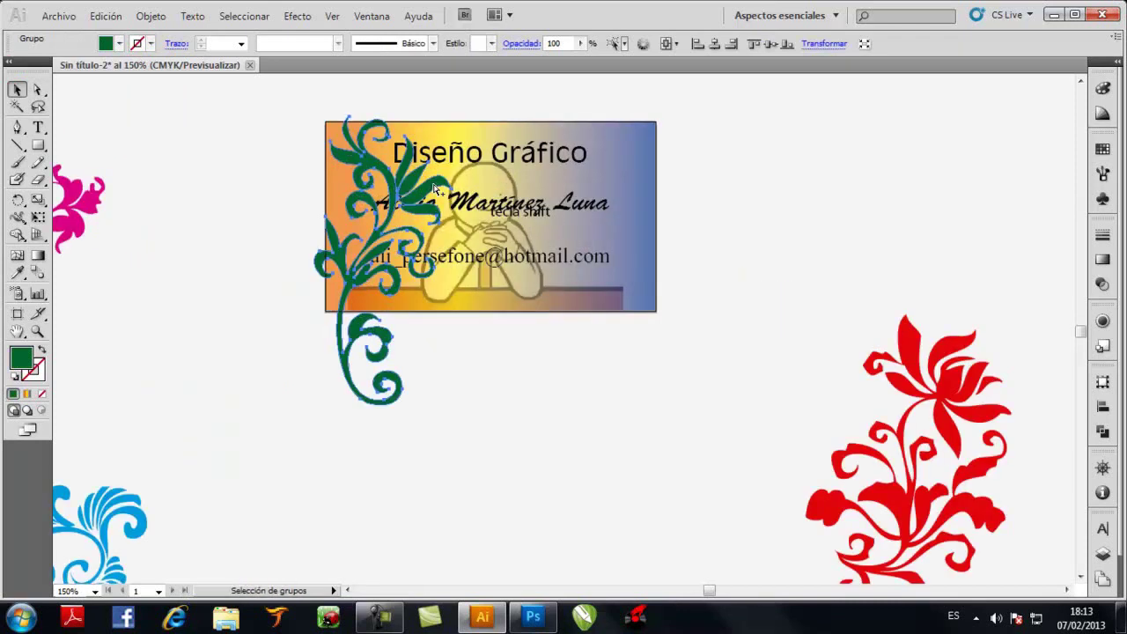
{"action": "scroll", "coordinate": [433, 187], "scroll_direction": "up", "scroll_amount": 1}
{"action": "scroll", "coordinate": [449, 168], "scroll_direction": "up", "scroll_amount": 1}
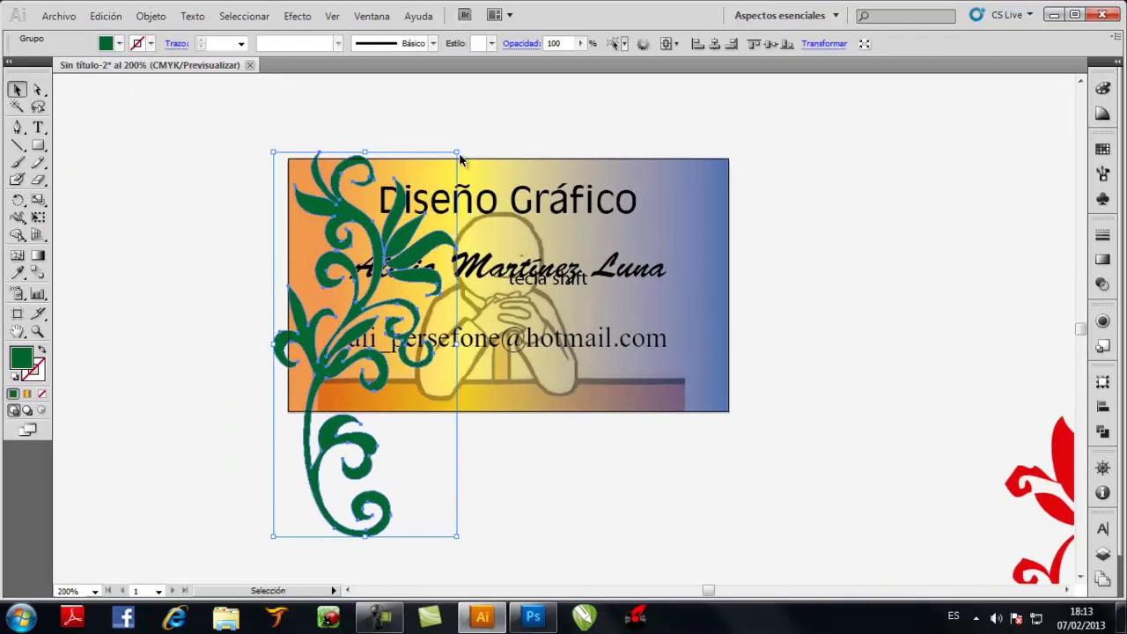
{"action": "left_click_drag", "start_coordinate": [456, 151], "coordinate": [380, 308]}
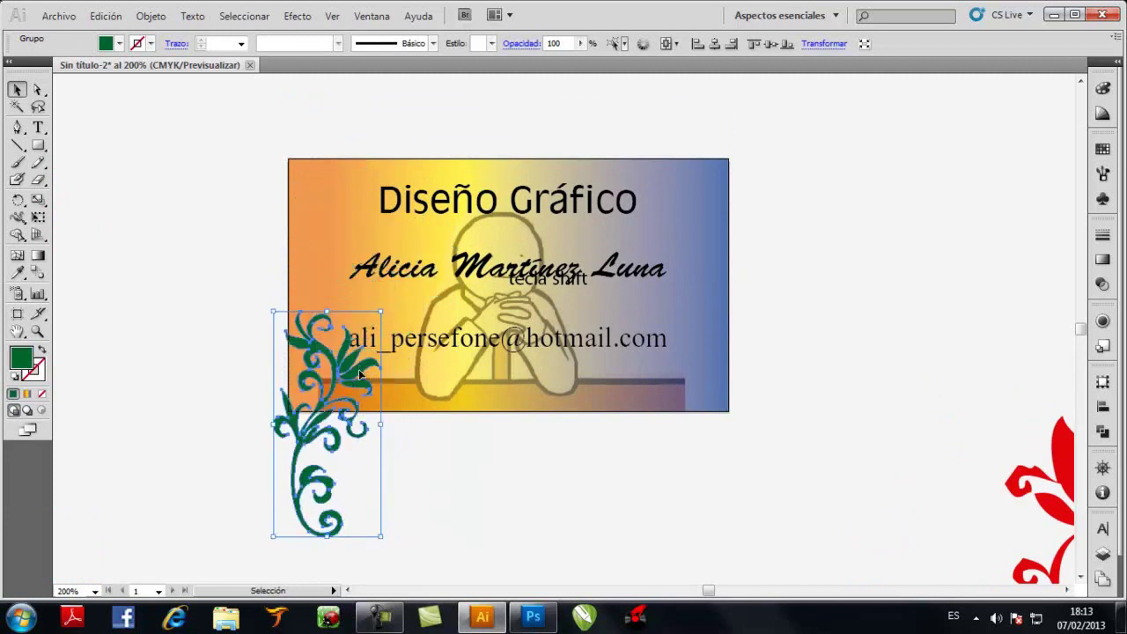
{"action": "left_click_drag", "start_coordinate": [358, 384], "coordinate": [394, 250]}
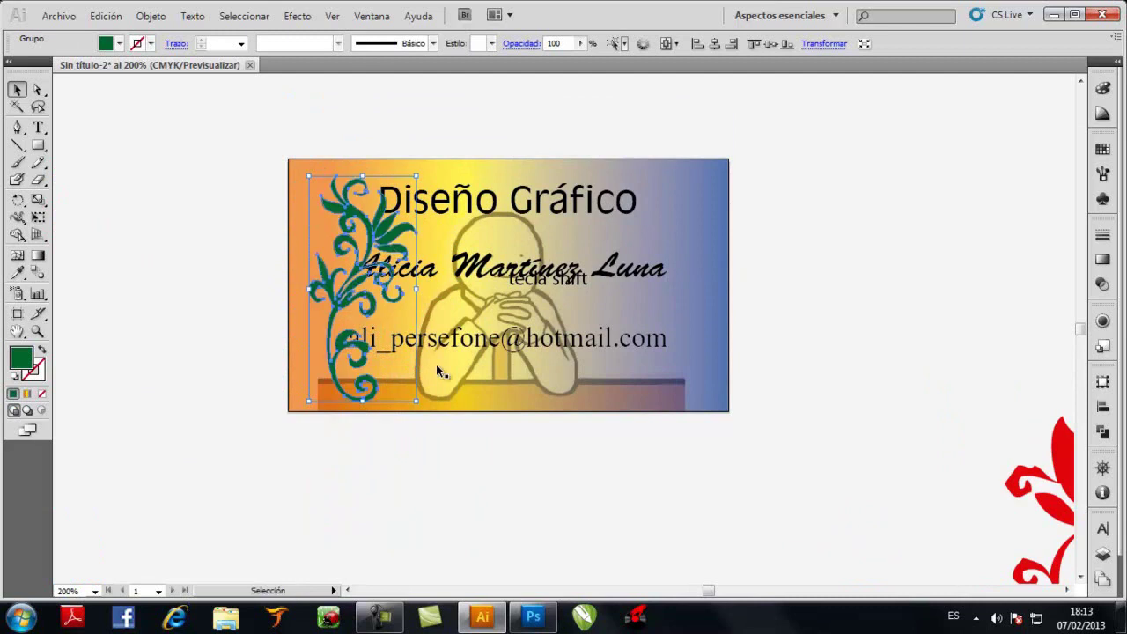
Tilt the green ornament counterclockwise, reposition it, and enlarge it slightly
{"action": "mouse_move", "coordinate": [421, 405]}
{"action": "left_mouse_down"}
{"action": "mouse_move", "coordinate": [484, 352]}
{"action": "mouse_move", "coordinate": [521, 280]}
{"action": "left_mouse_up"}
{"action": "left_click_drag", "start_coordinate": [358, 315], "coordinate": [421, 358]}
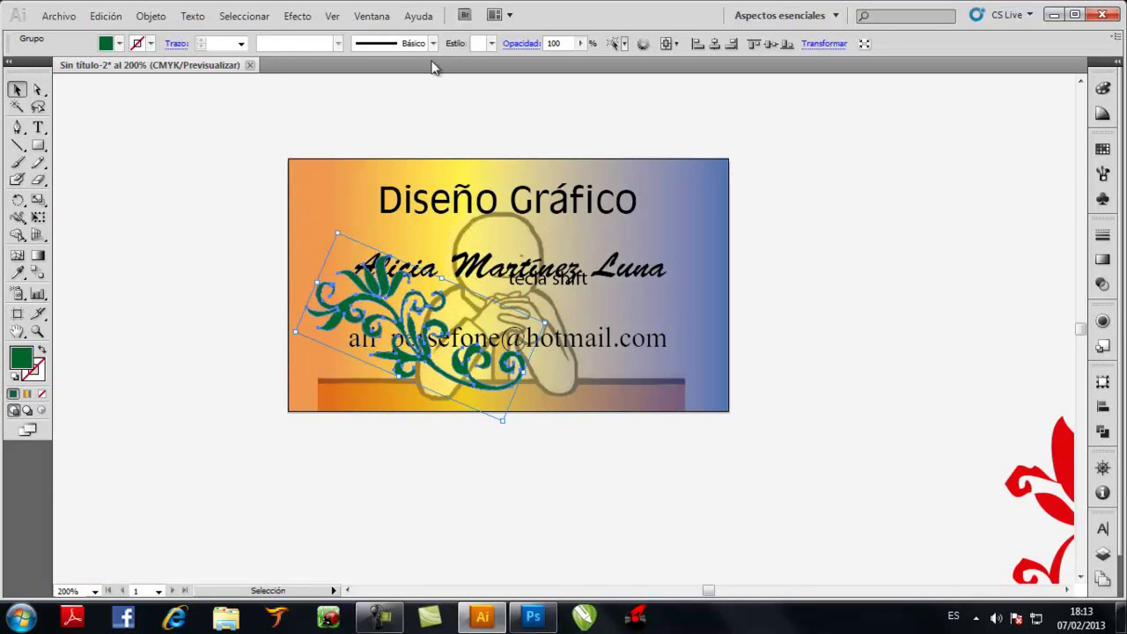
{"action": "left_click", "coordinate": [432, 130]}
{"action": "left_click", "coordinate": [387, 278]}
{"action": "left_click_drag", "start_coordinate": [544, 322], "coordinate": [556, 321]}
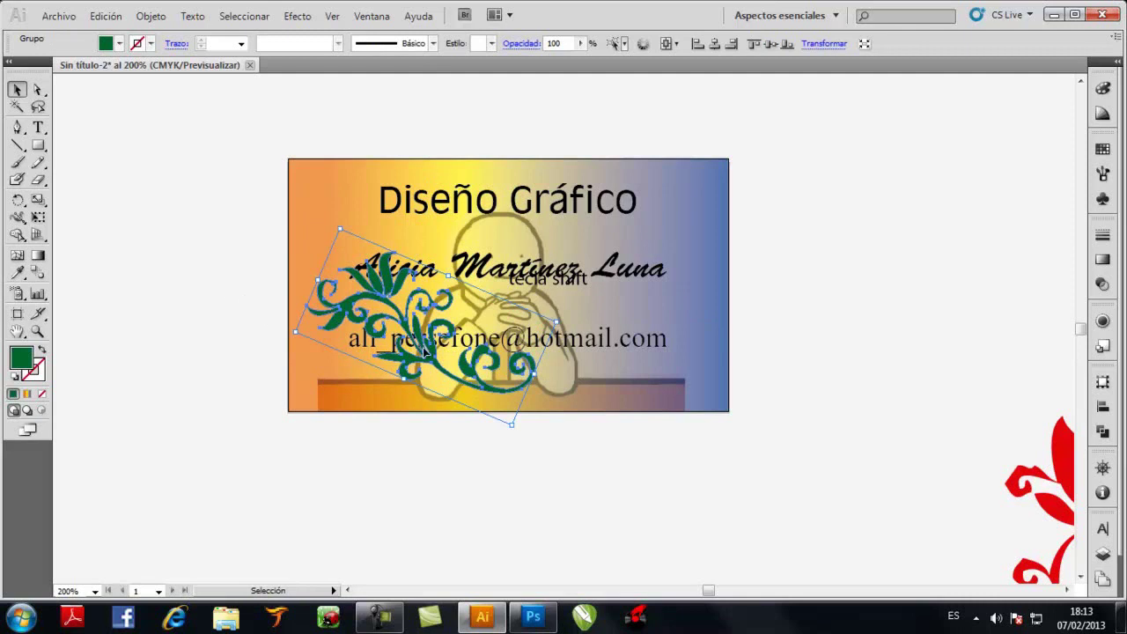
{"action": "left_click", "coordinate": [208, 283]}
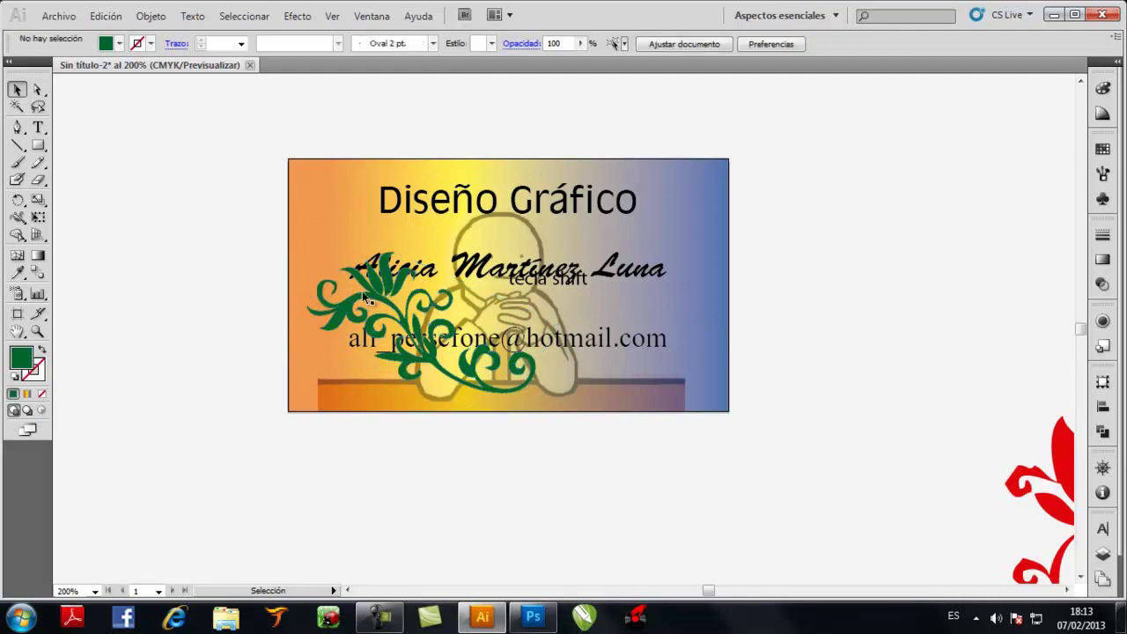
{"action": "left_click", "coordinate": [375, 290]}
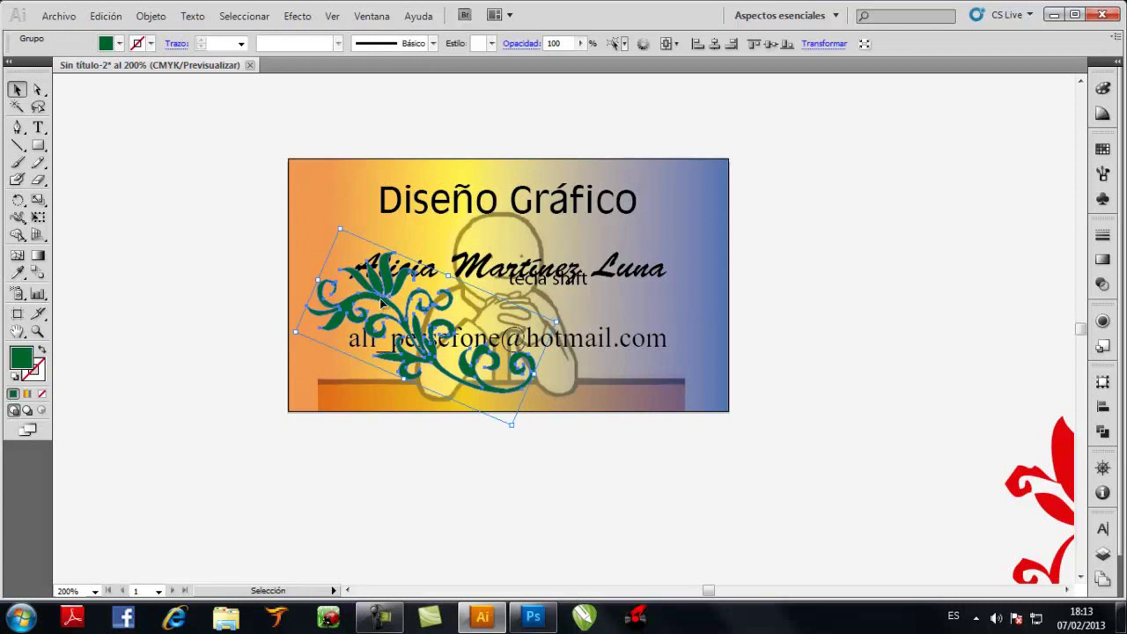
Make a vertically reflected copy of the green ornament on the card's right side
{"action": "left_click_drag", "start_coordinate": [382, 303], "coordinate": [553, 308]}
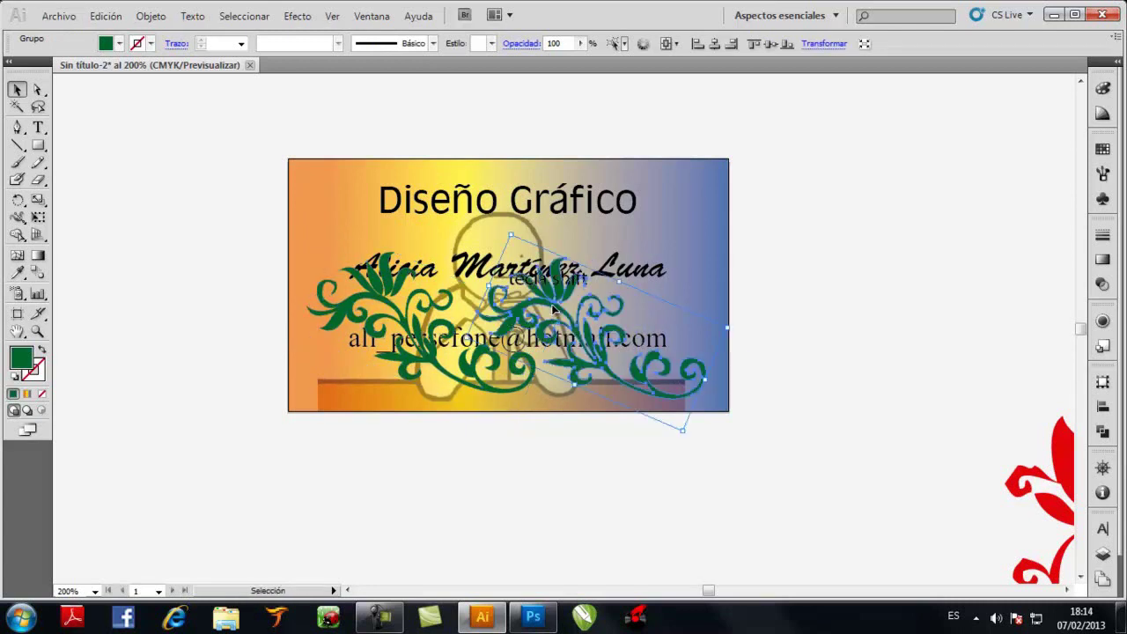
{"action": "right_click", "coordinate": [554, 308]}
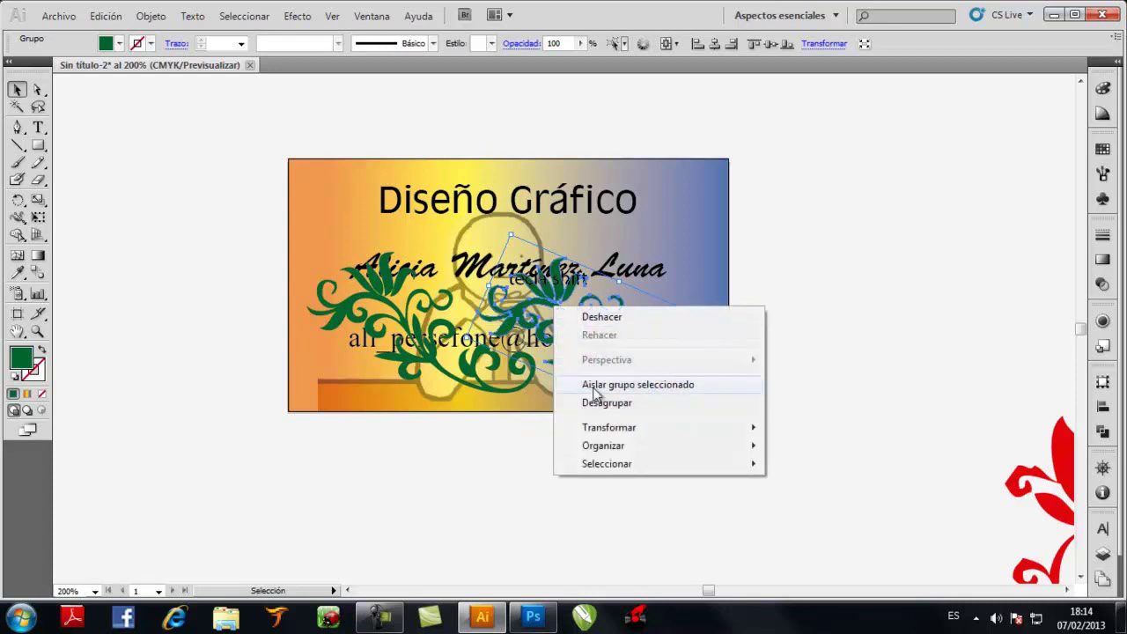
{"action": "mouse_move", "coordinate": [691, 427]}
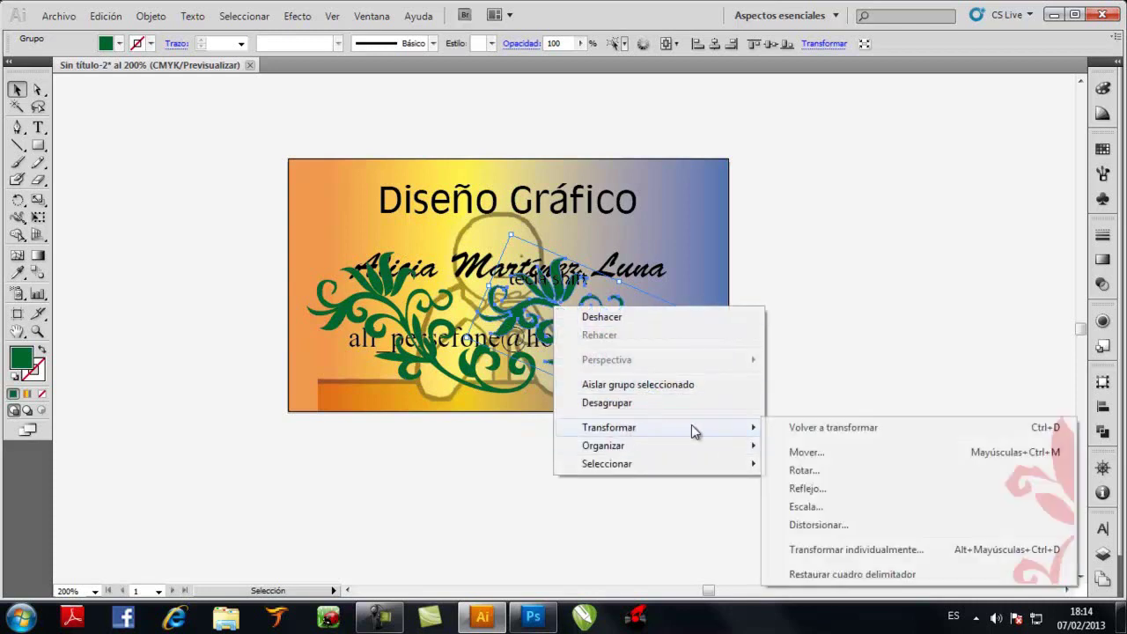
{"action": "left_click", "coordinate": [808, 486]}
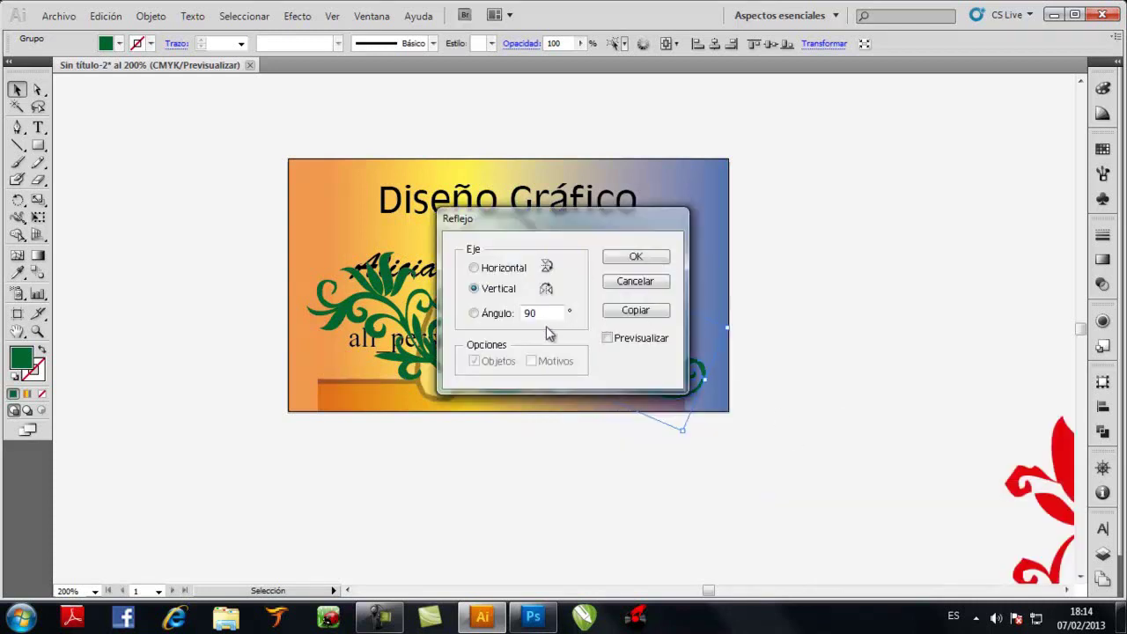
{"action": "left_click", "coordinate": [628, 263]}
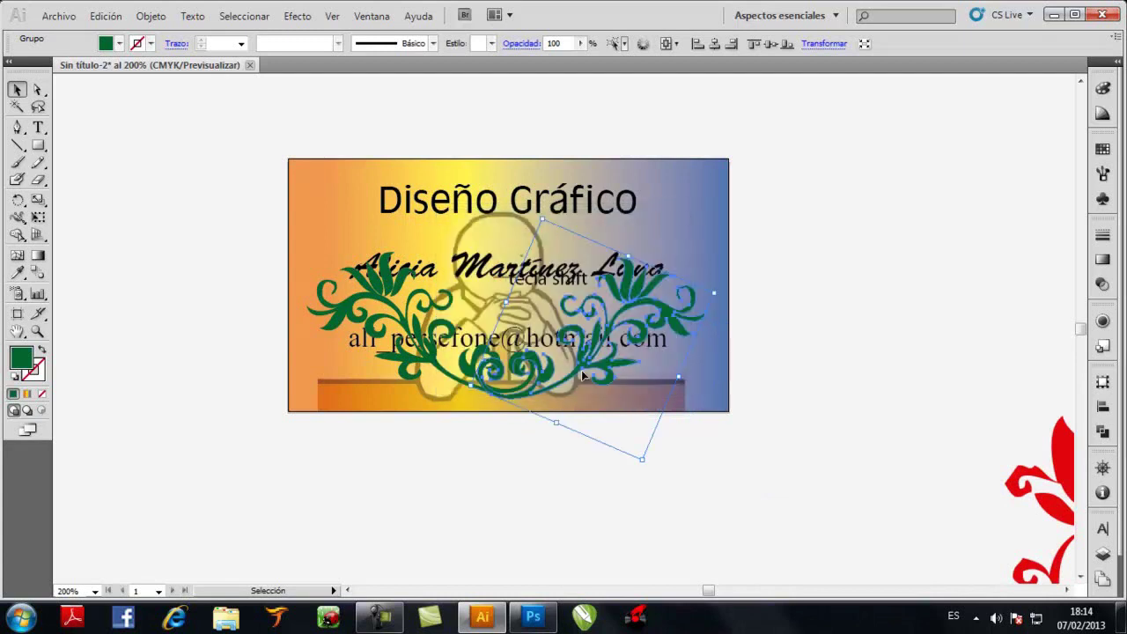
{"action": "left_click_drag", "start_coordinate": [584, 365], "coordinate": [614, 364]}
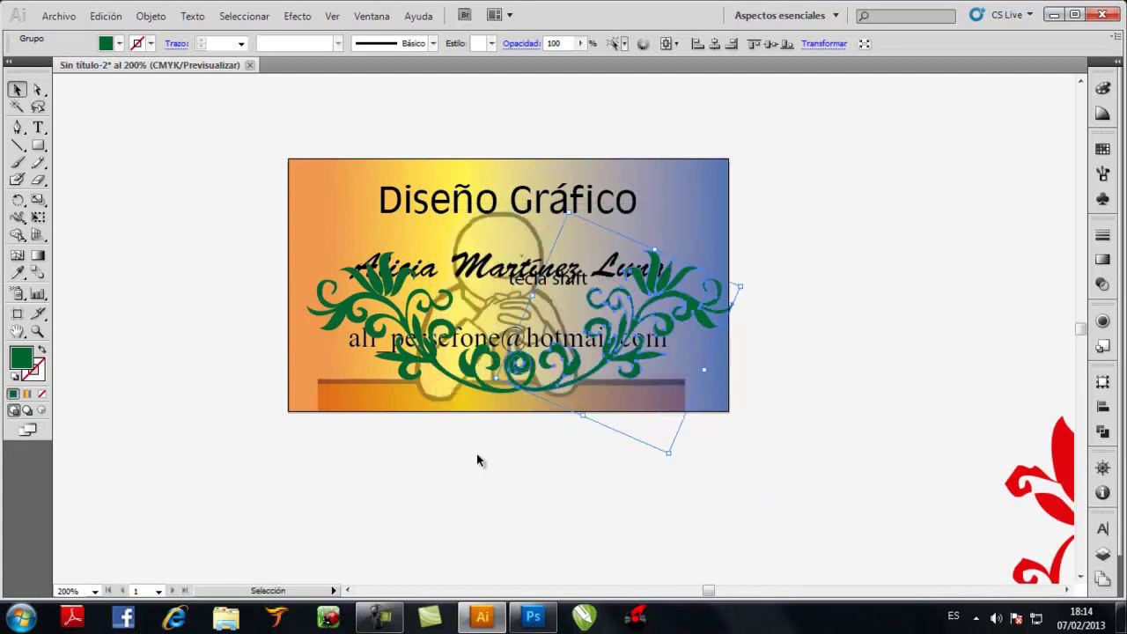
{"action": "key", "text": "Left"}
{"action": "key", "text": "Left"}
{"action": "key", "text": "Left"}
{"action": "key", "text": "Left"}
{"action": "key", "text": "Left"}
{"action": "key", "text": "Left"}
{"action": "key", "text": "Left"}
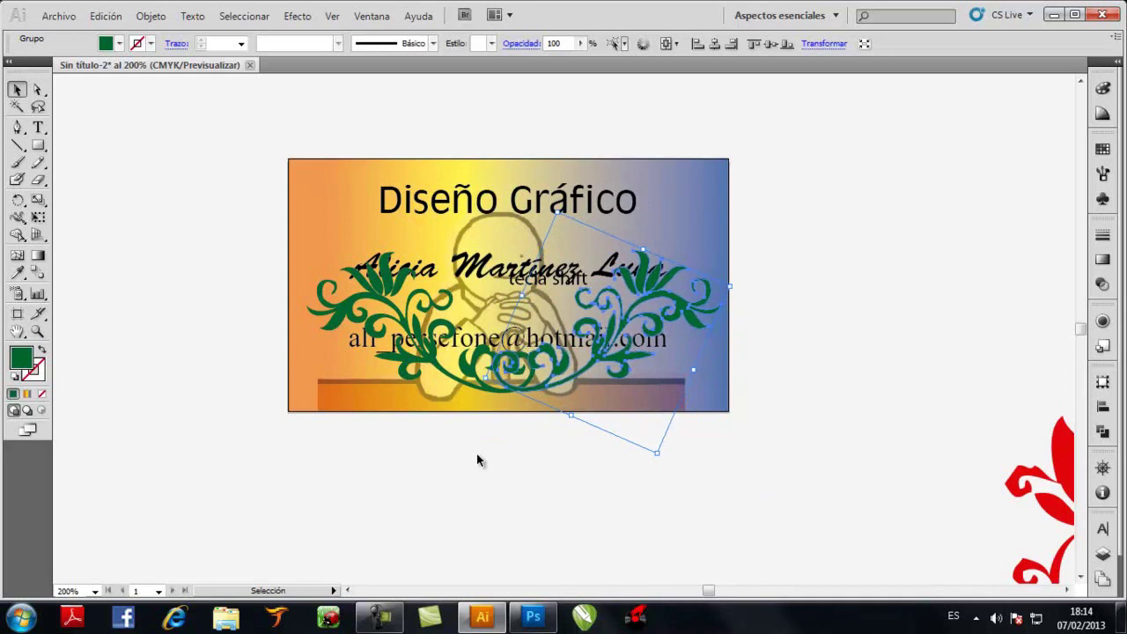
Group both green ornaments and send them behind the card text
{"action": "left_click", "coordinate": [396, 307], "text": "shift"}
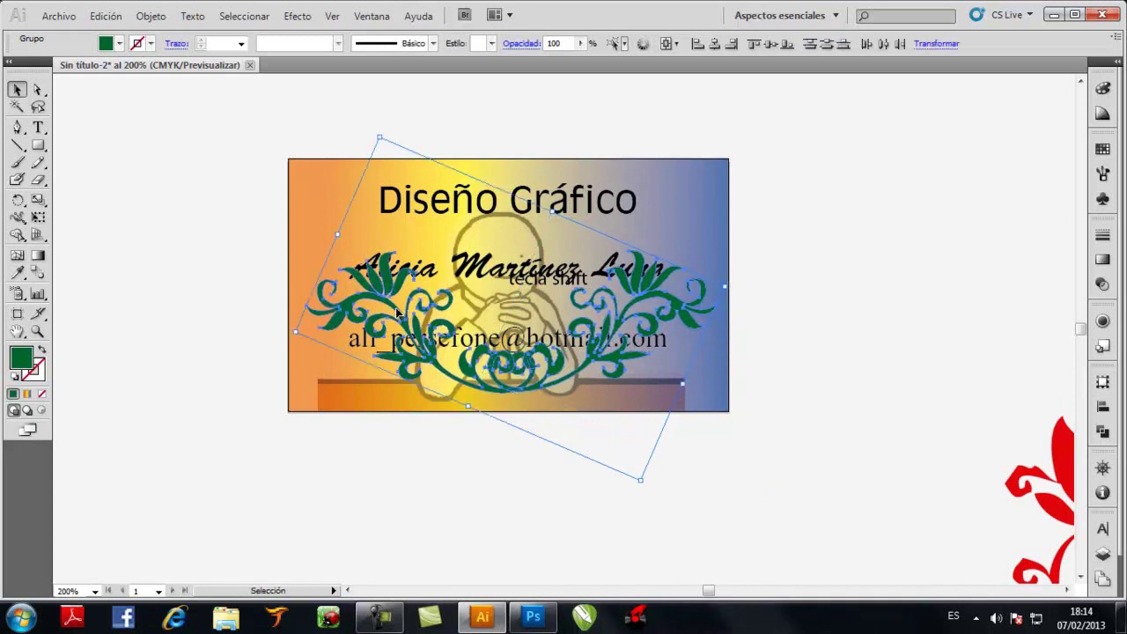
{"action": "right_click", "coordinate": [396, 311]}
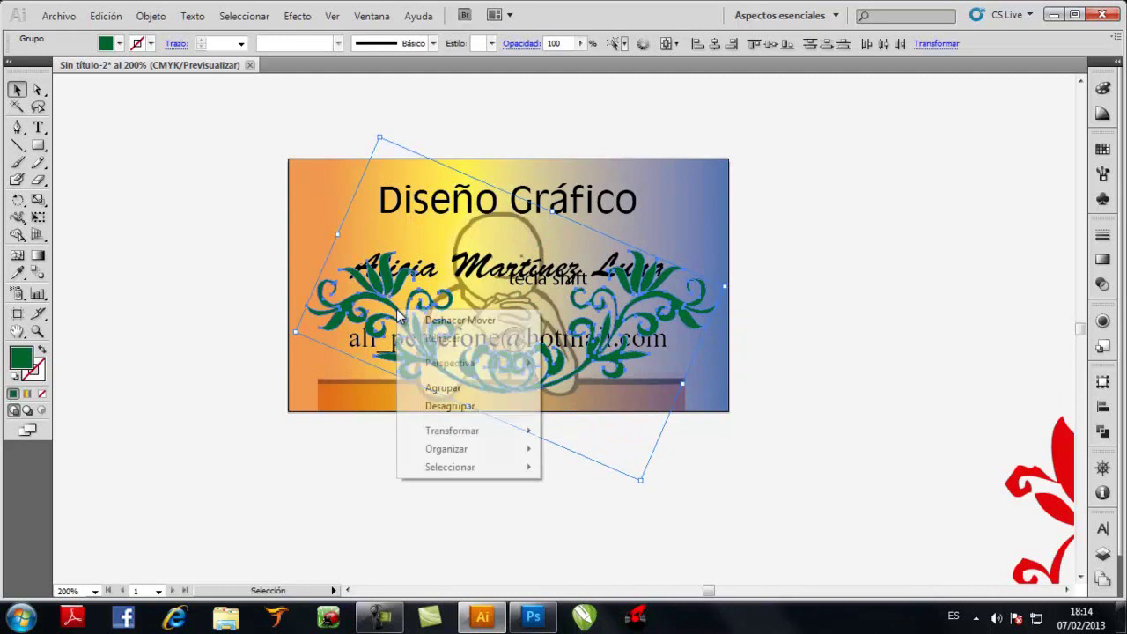
{"action": "left_click", "coordinate": [449, 405]}
{"action": "left_click", "coordinate": [713, 194]}
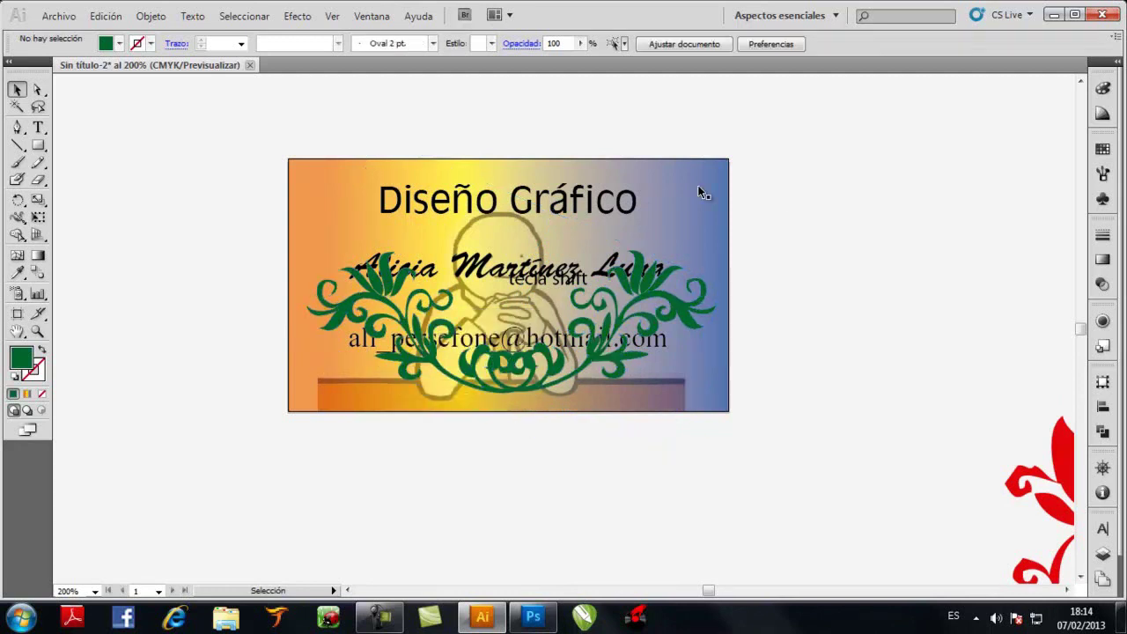
{"action": "right_click", "coordinate": [664, 279]}
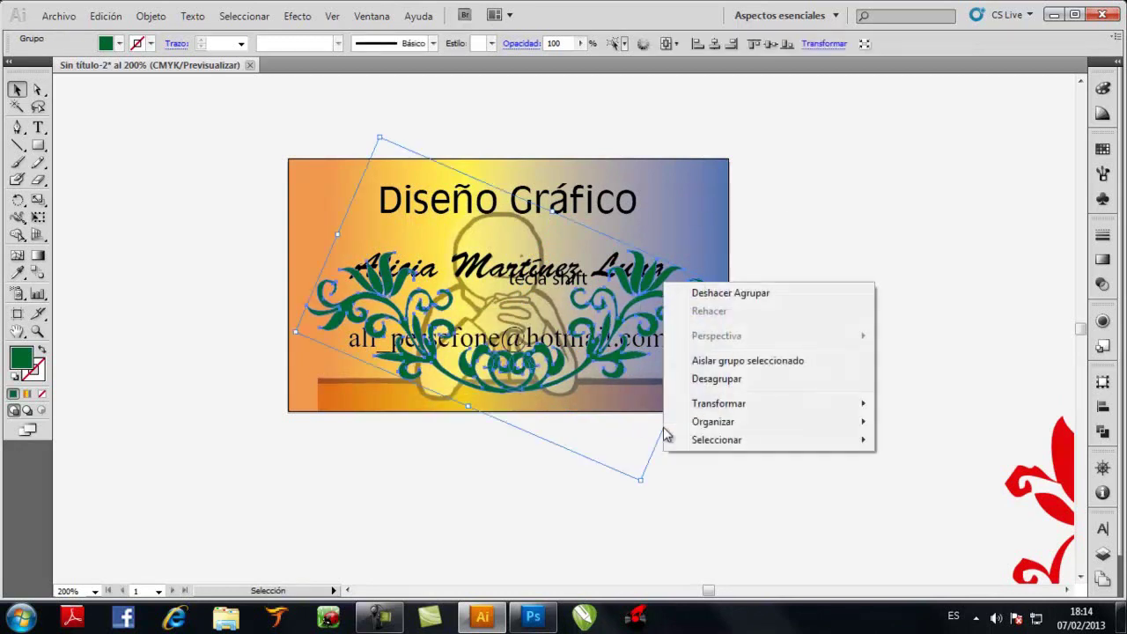
{"action": "mouse_move", "coordinate": [709, 424]}
{"action": "left_click", "coordinate": [924, 474]}
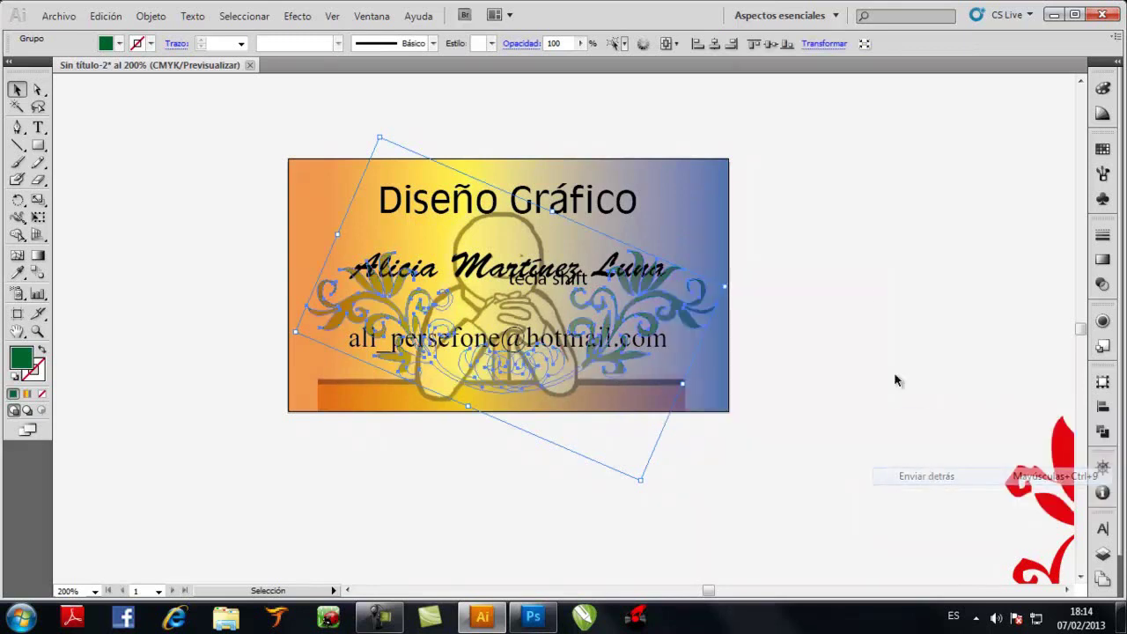
{"action": "left_click", "coordinate": [870, 273]}
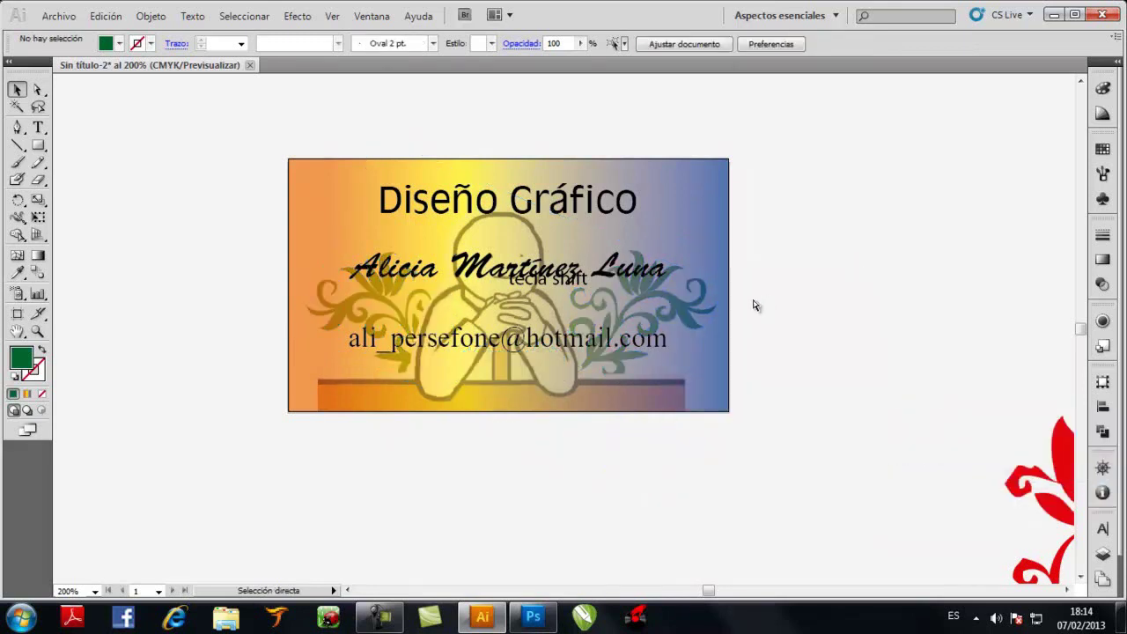
Fit the card in the window and delete the 'tecla shift' label
{"action": "key", "text": "ctrl+0"}
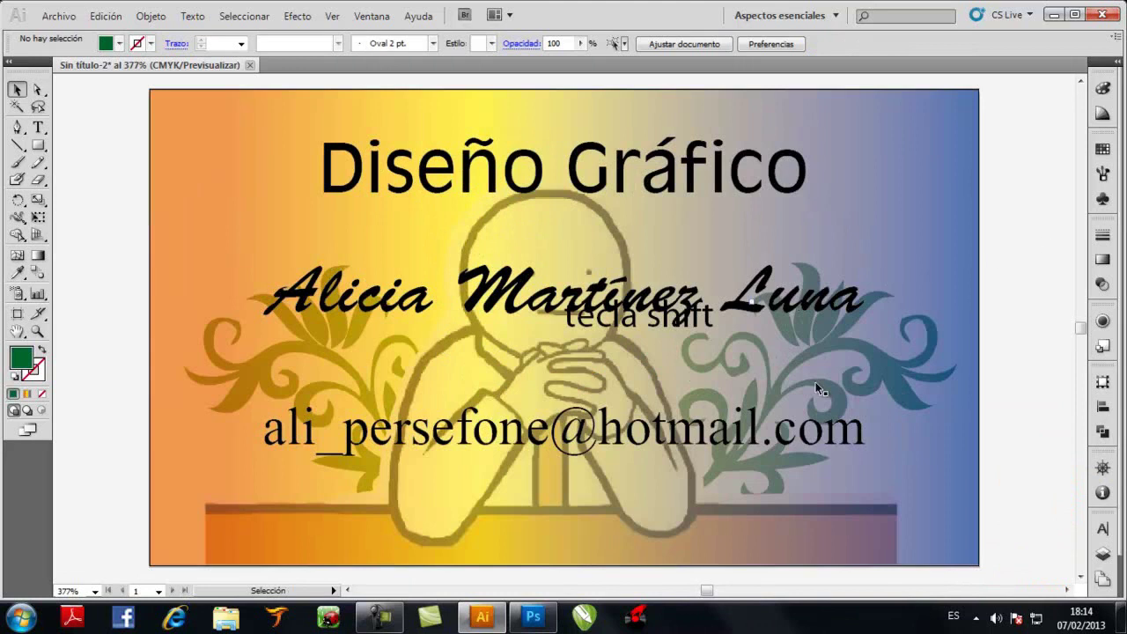
{"action": "left_click", "coordinate": [622, 317]}
{"action": "key", "text": "Delete"}
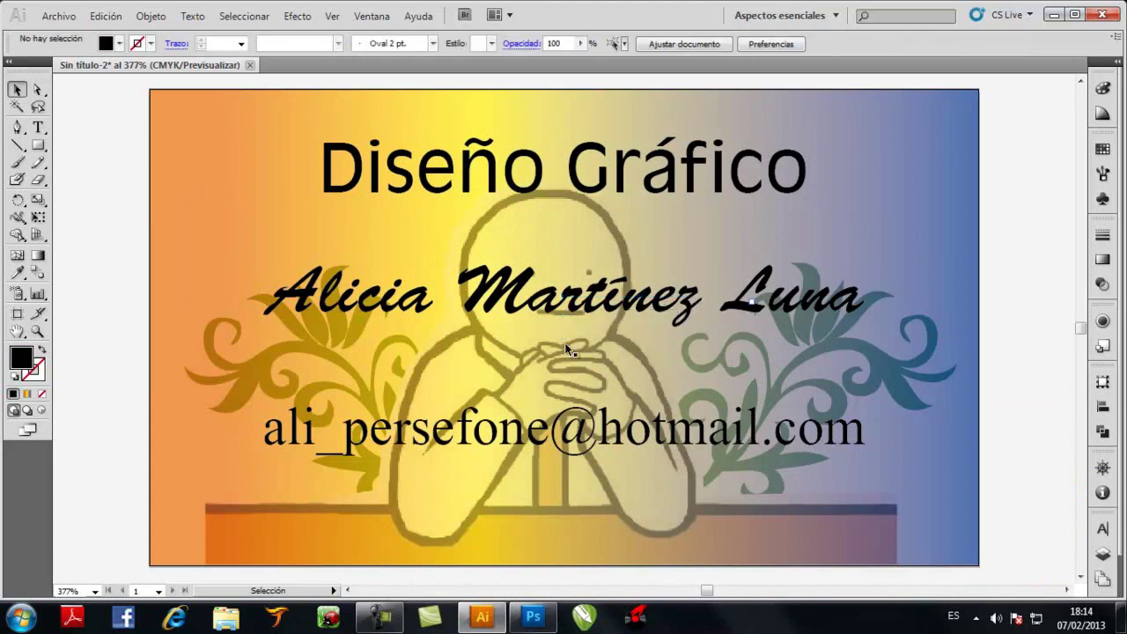